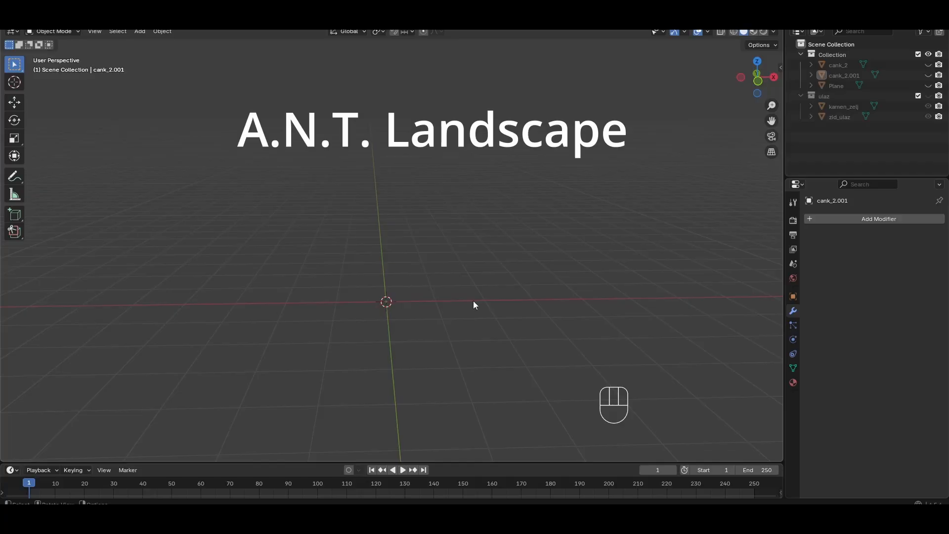
# Add an A.N.T. Landscape mesh with its default settings at the origin and hide it in the viewport
pyautogui.press('shift')
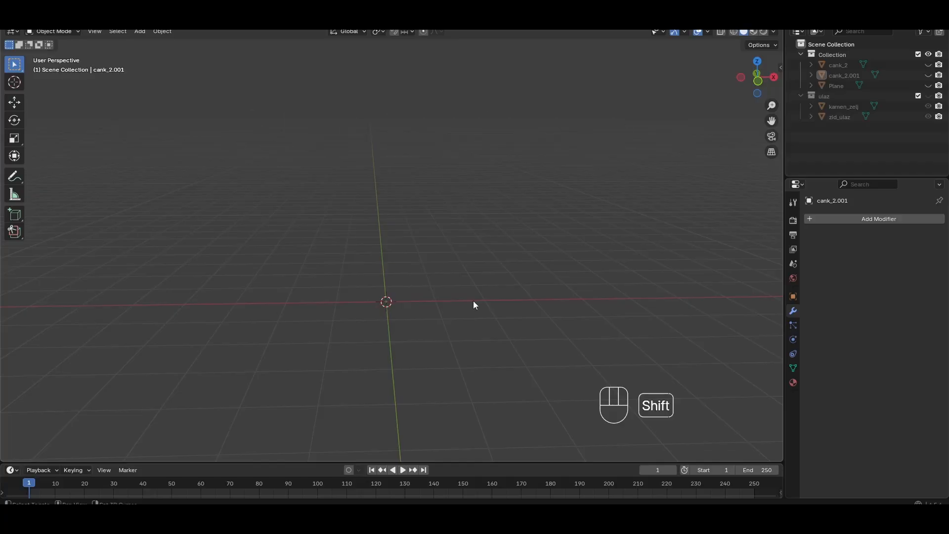
pyautogui.hotkey('shift', 'a')
pyautogui.moveTo(474, 298)
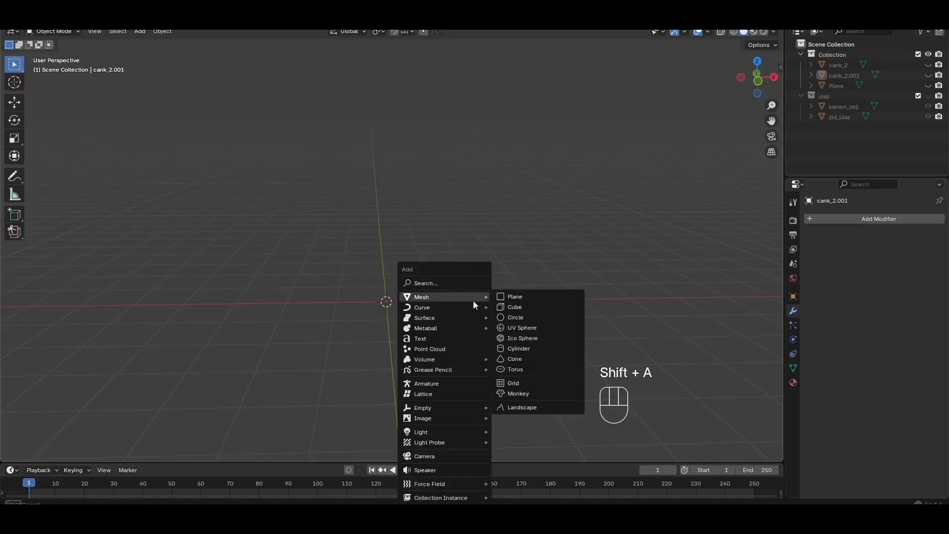
pyautogui.click(527, 410)
pyautogui.scroll(3, 411, 325)
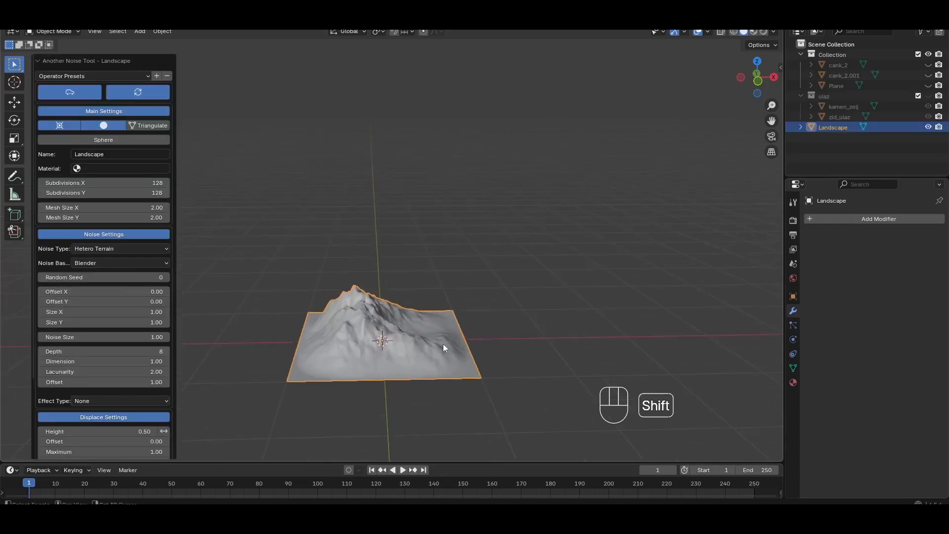
pyautogui.keyDown('shift'); pyautogui.moveTo(445, 343); pyautogui.dragTo(328, 331, button='middle'); pyautogui.keyUp('shift')
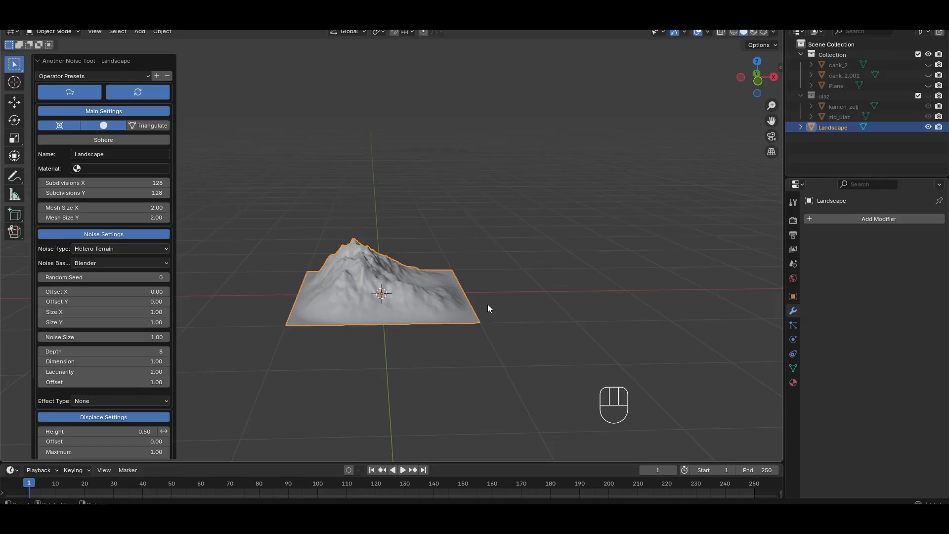
pyautogui.click(929, 127)
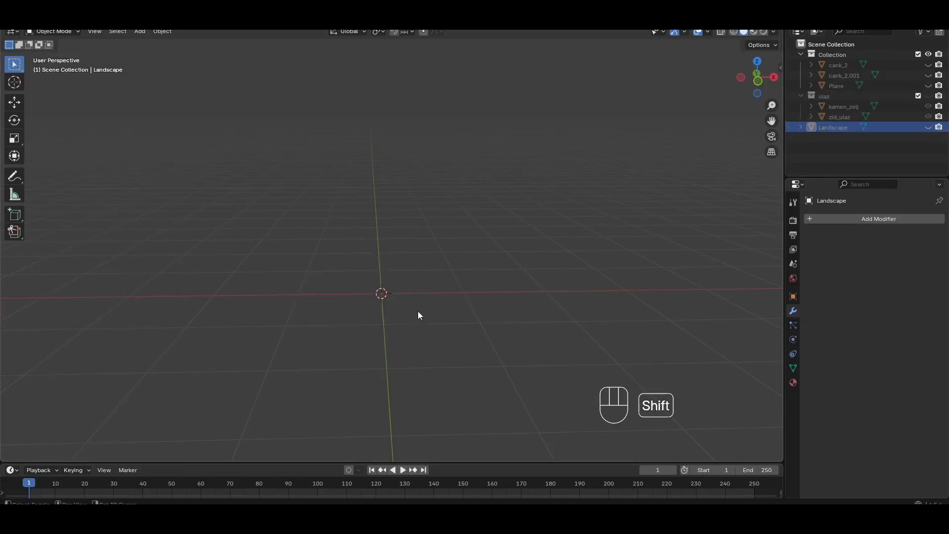
# Add a second Landscape mesh and apply the vlnoise turbulence operator preset to it
pyautogui.hotkey('shift', 'a')
pyautogui.moveTo(404, 299)
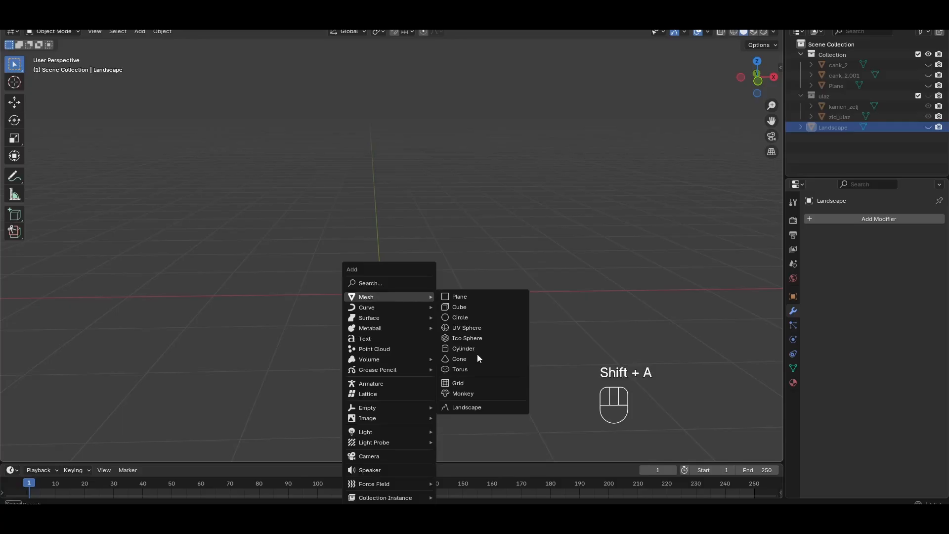
pyautogui.click(476, 407)
pyautogui.click(93, 76)
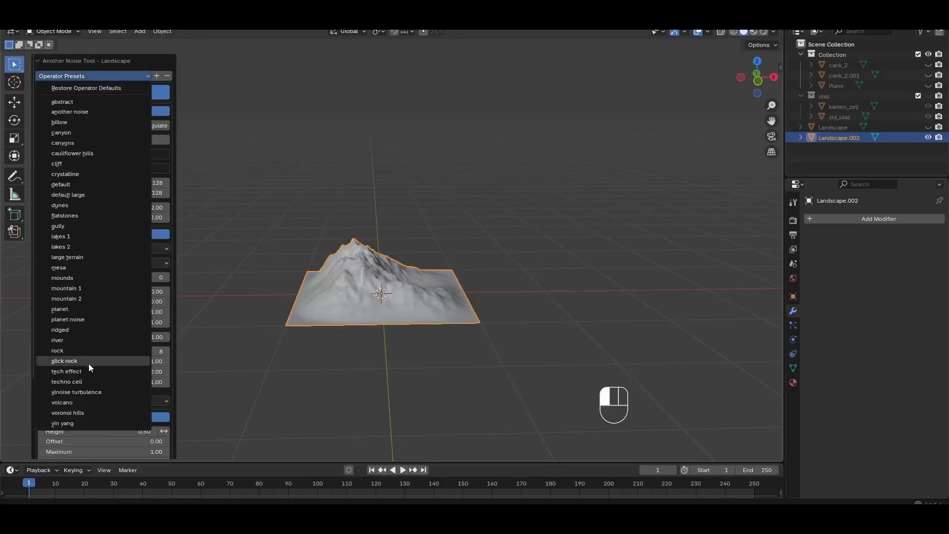
pyautogui.click(98, 391)
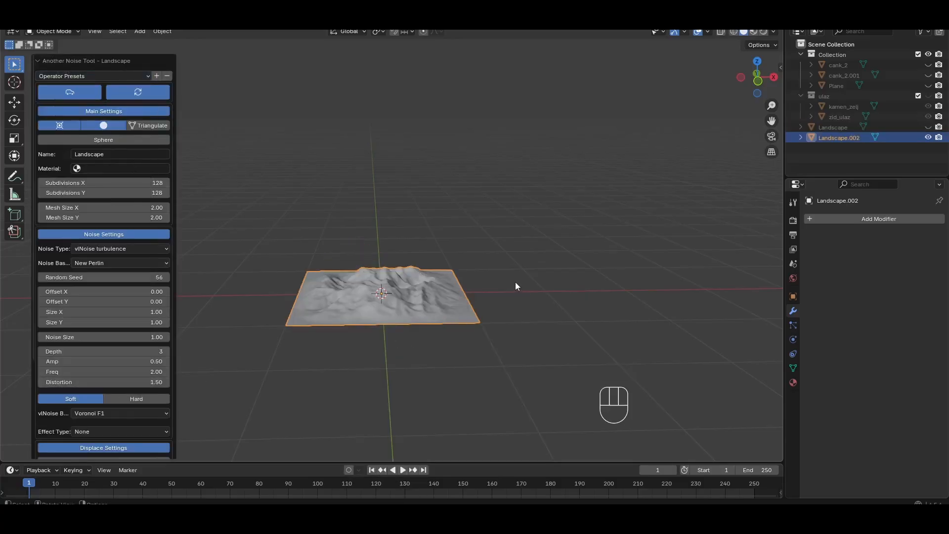
# Unhide the first mountain landscape and set its X location to 2 m
pyautogui.click(928, 127)
pyautogui.press('n')
pyautogui.moveTo(414, 228); pyautogui.dragTo(422, 256, button='middle')
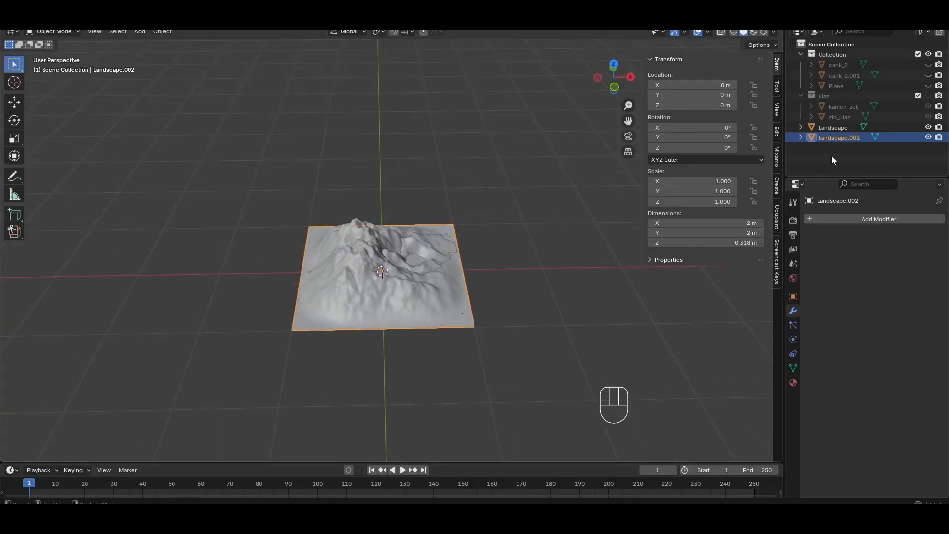
pyautogui.click(834, 129)
pyautogui.click(710, 85)
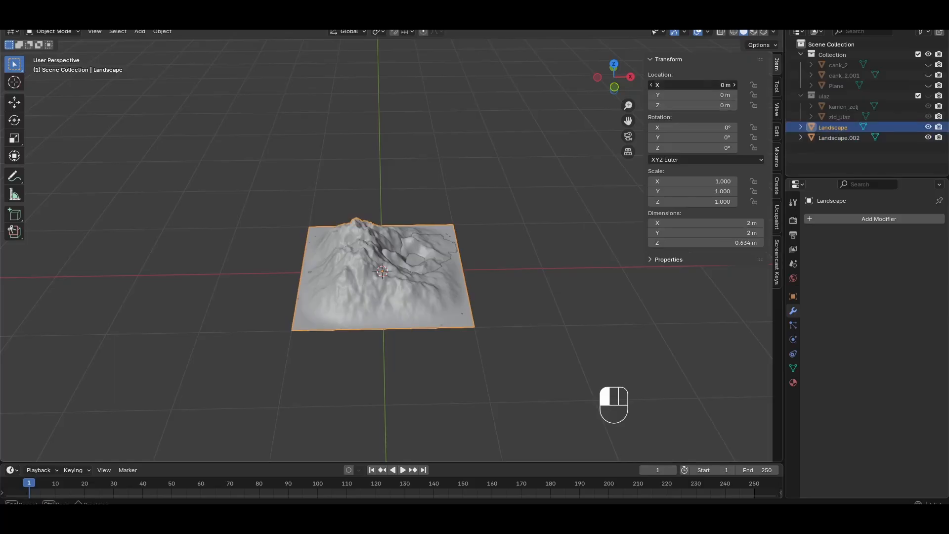
pyautogui.write('2')
pyautogui.press('Return')
pyautogui.moveTo(484, 314); pyautogui.dragTo(409, 292, button='middle')
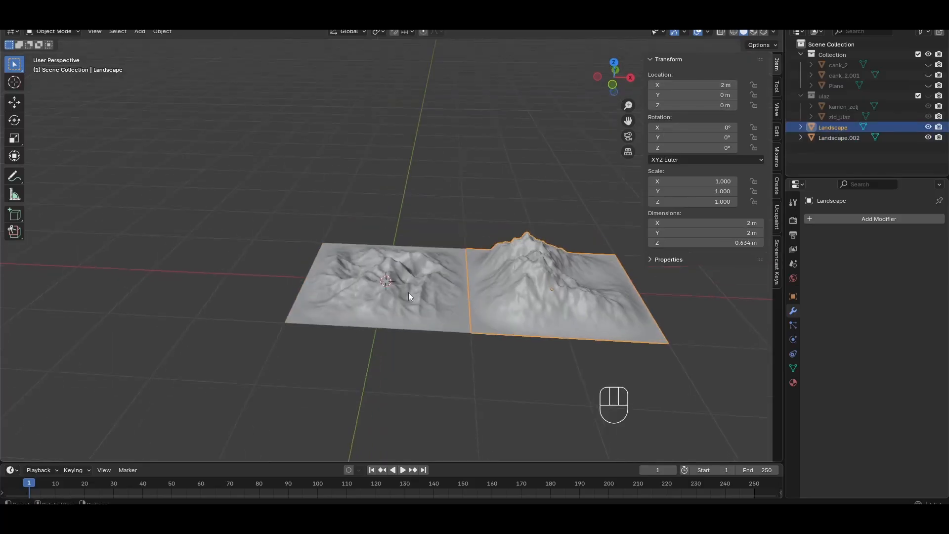
# Hide both existing landscapes and add a third Landscape mesh at the origin
pyautogui.click(408, 292)
pyautogui.click(928, 127)
pyautogui.click(929, 137)
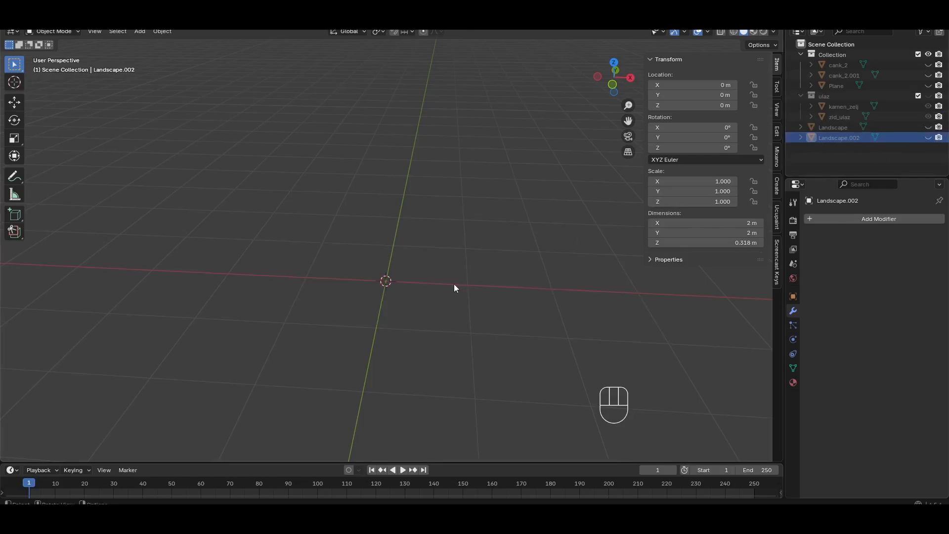
pyautogui.hotkey('shift', 'a')
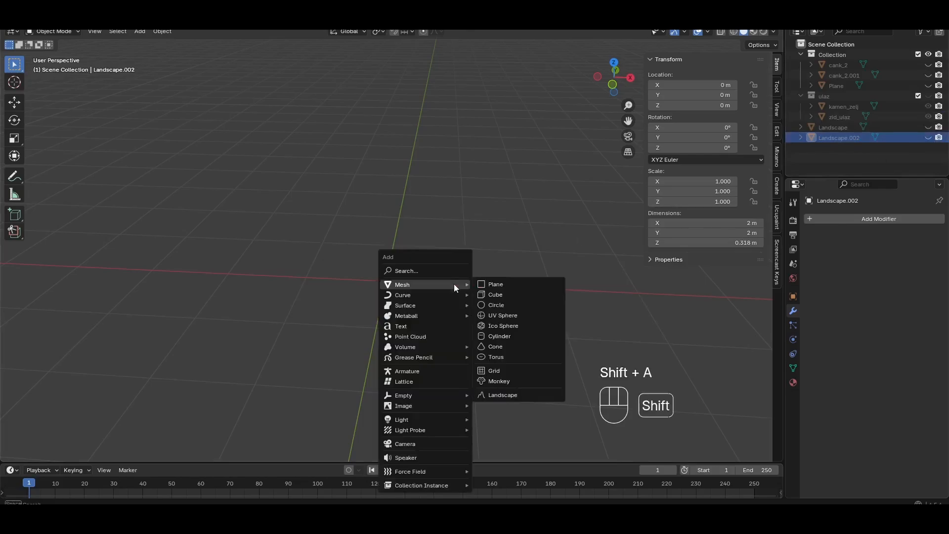
pyautogui.click(526, 395)
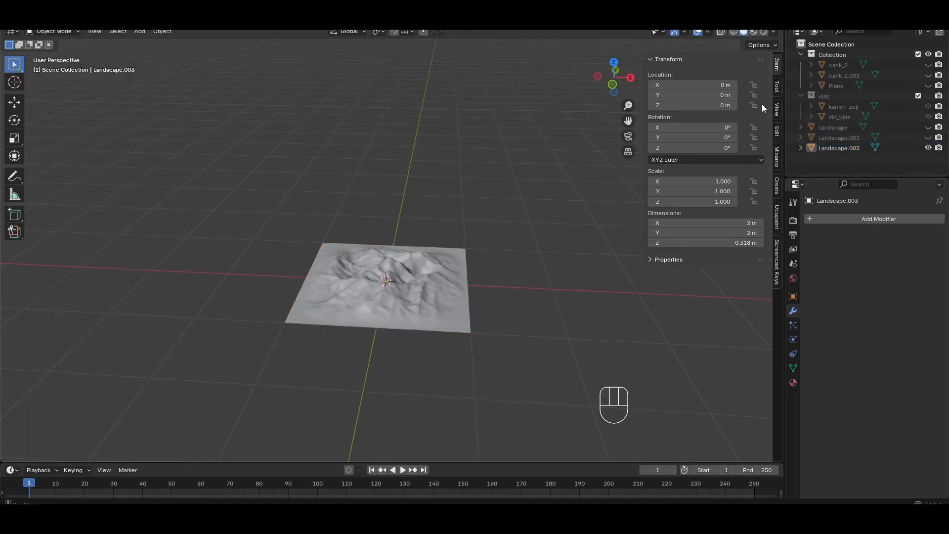
# Unhide the first two landscapes and set the third landscape's Y location to -2 m
pyautogui.click(929, 127)
pyautogui.click(929, 138)
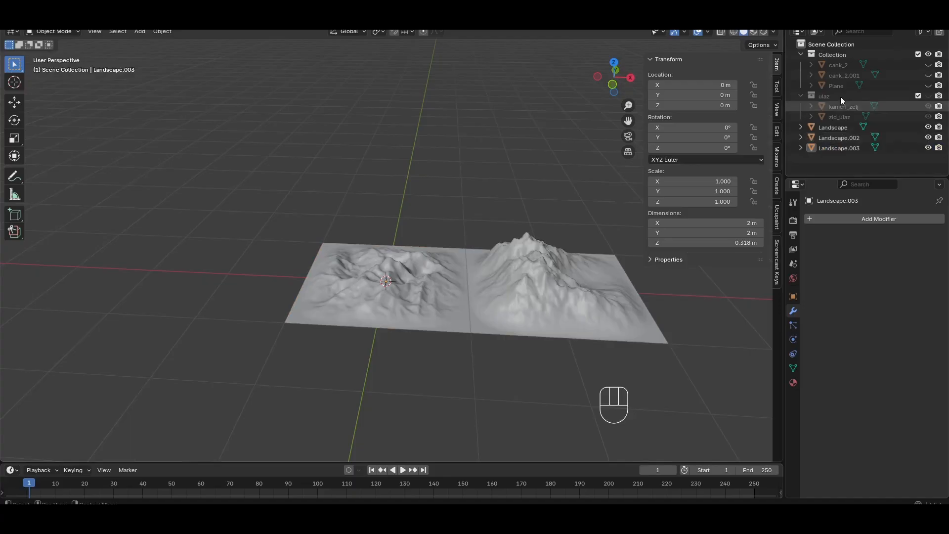
pyautogui.moveTo(702, 95); pyautogui.dragTo(702, 95)
pyautogui.click(726, 95)
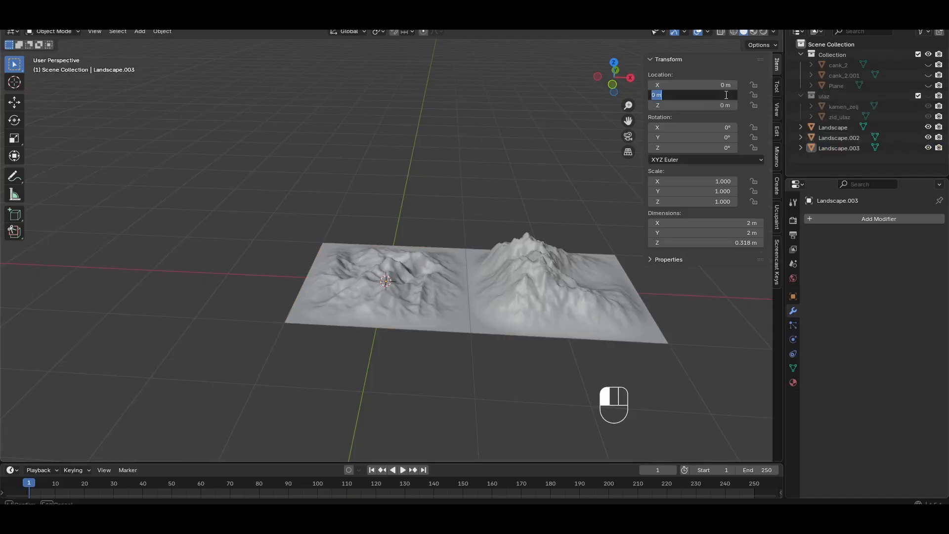
pyautogui.write('-2')
pyautogui.press('Return')
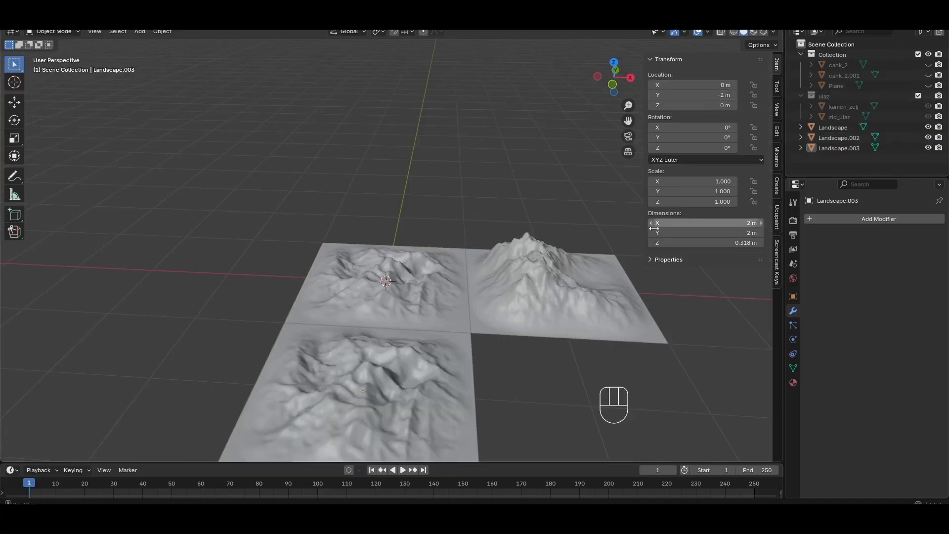
pyautogui.keyDown('shift'); pyautogui.moveTo(663, 342); pyautogui.dragTo(607, 278, button='middle'); pyautogui.keyUp('shift')
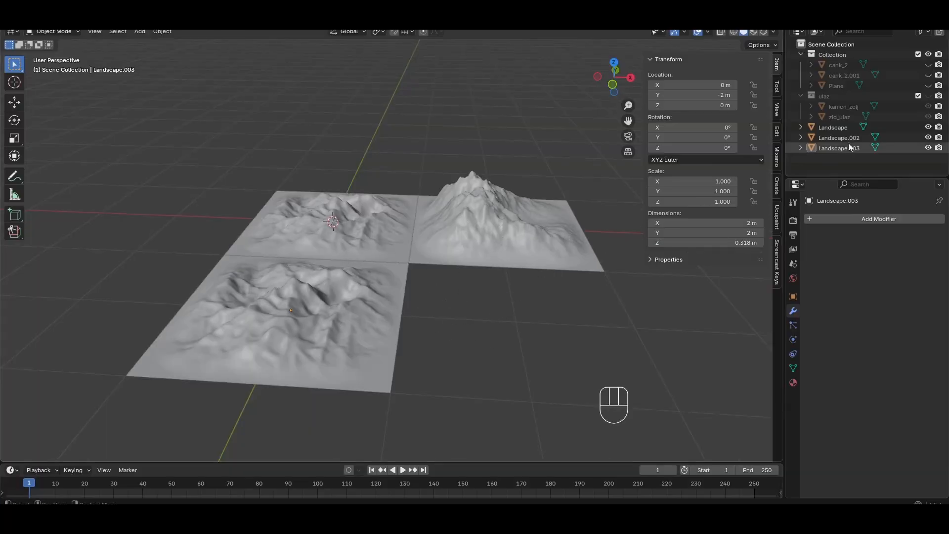
# Hide all three landscapes and add a fourth Landscape mesh at the origin
pyautogui.click(929, 137)
pyautogui.click(928, 127)
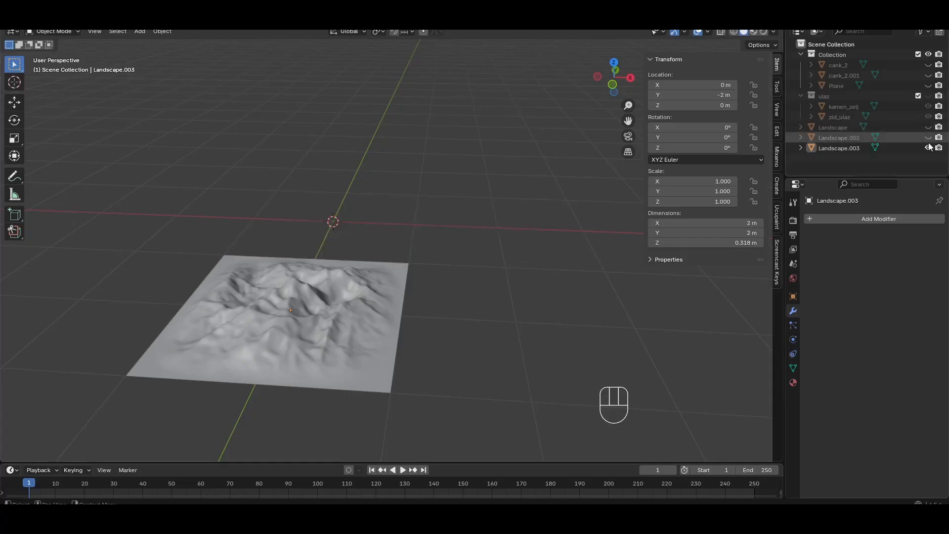
pyautogui.click(929, 148)
pyautogui.hotkey('shift', 'a')
pyautogui.moveTo(480, 254)
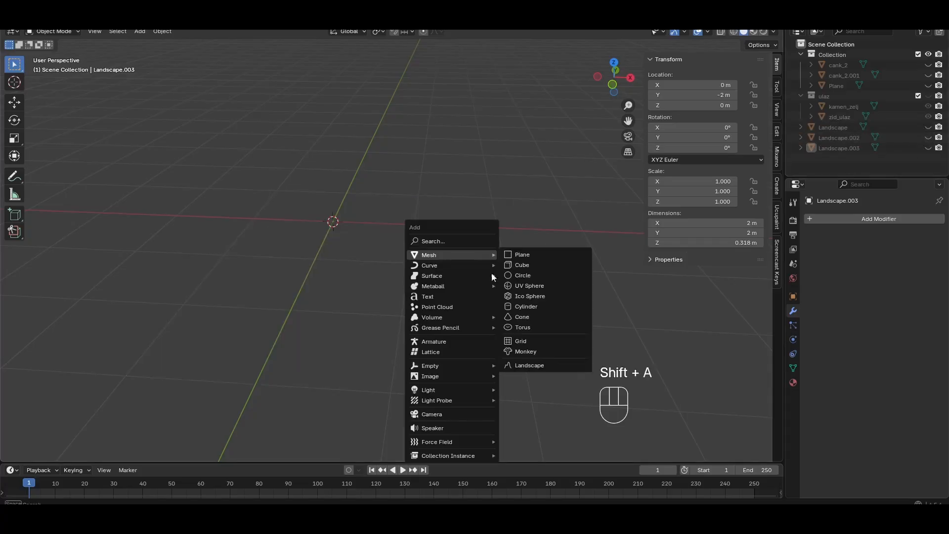
pyautogui.click(539, 365)
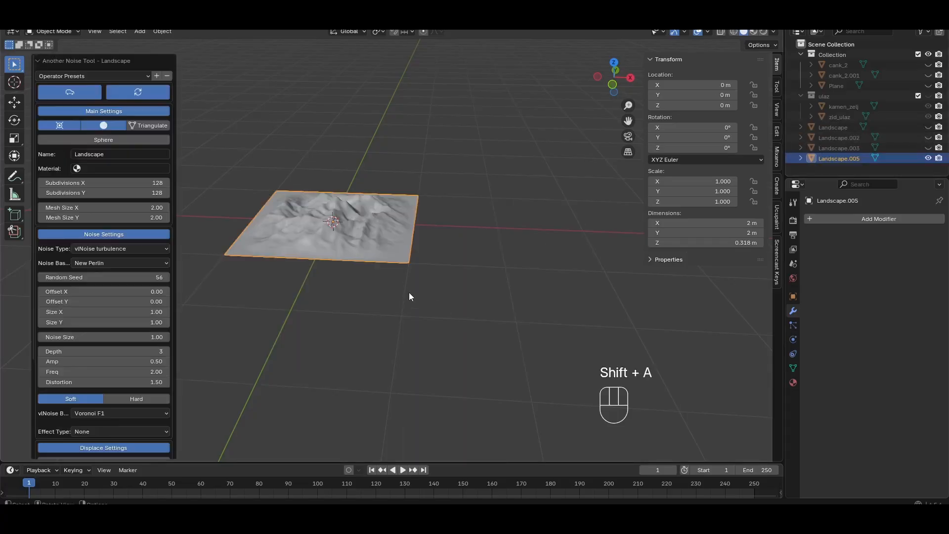
# Unhide the other three landscapes, place the fourth at X 2 m and Y -2 m, and clear the selection
pyautogui.click(929, 127)
pyautogui.click(929, 138)
pyautogui.click(929, 148)
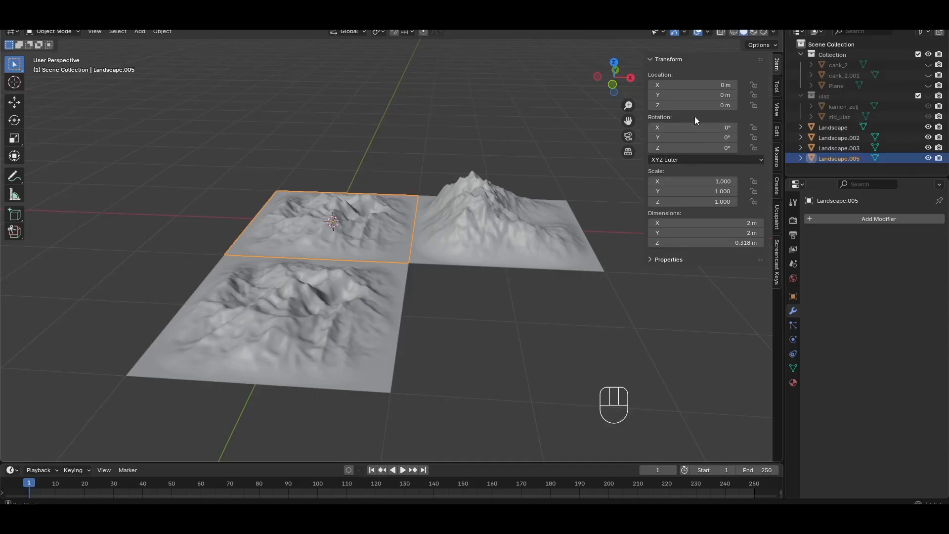
pyautogui.click(709, 85)
pyautogui.write('2')
pyautogui.press('Return')
pyautogui.click(713, 96)
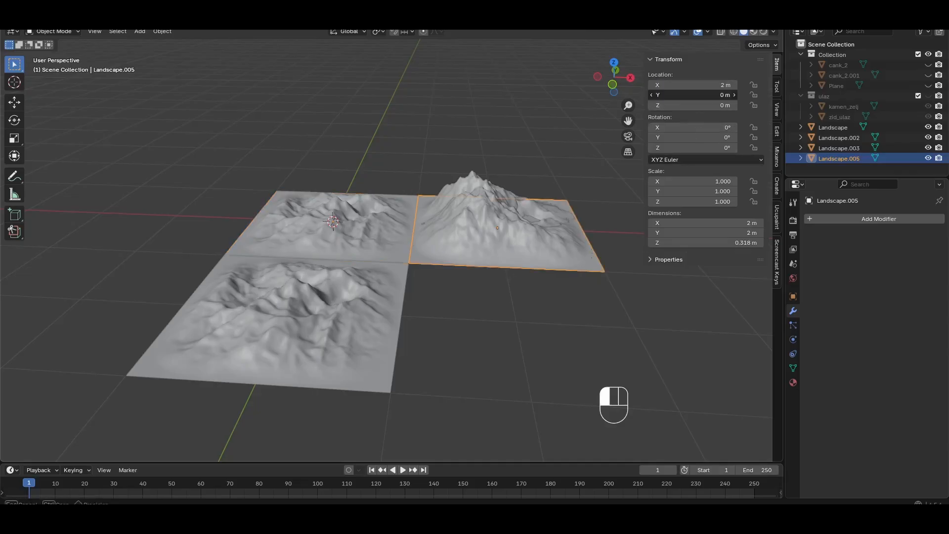
pyautogui.write('-2')
pyautogui.press('Return')
pyautogui.press('n')
pyautogui.hotkey('alt', 'a')
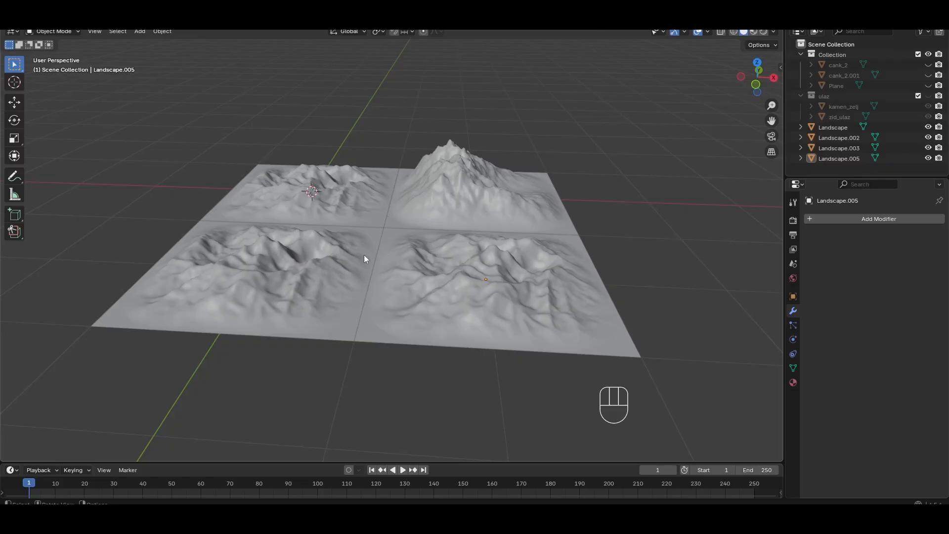
# Select all four landscape tiles and join them into one object
pyautogui.moveTo(365, 236)
pyautogui.mouseDown(button='middle')
pyautogui.moveTo(384, 254)
pyautogui.moveTo(364, 248)
pyautogui.mouseUp(button='middle')
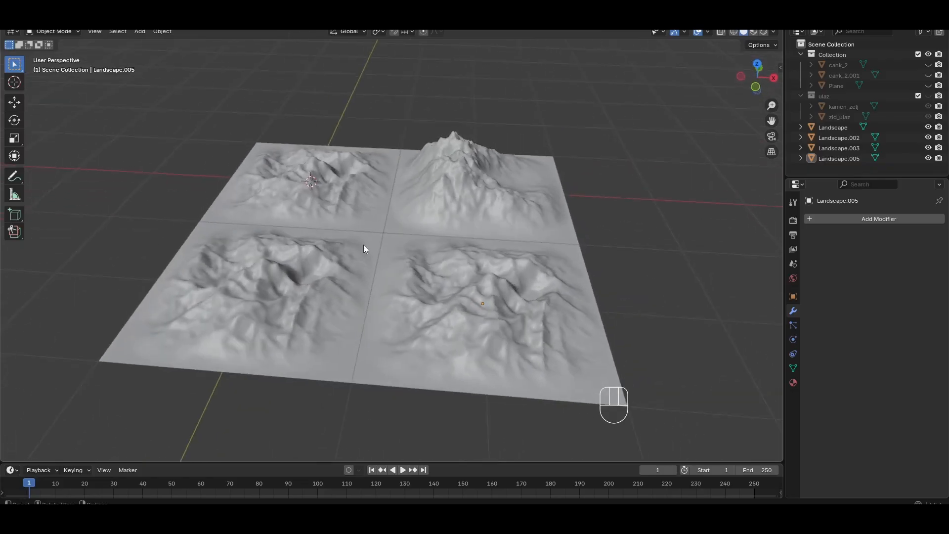
pyautogui.keyDown('shift'); pyautogui.moveTo(304, 288); pyautogui.dragTo(336, 256, button='middle'); pyautogui.keyUp('shift')
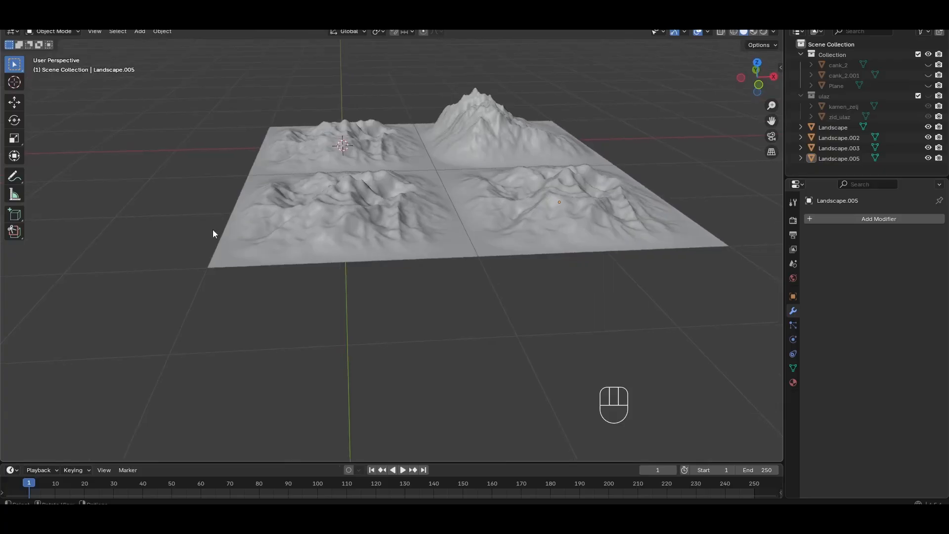
pyautogui.moveTo(241, 236); pyautogui.dragTo(274, 252, button='middle')
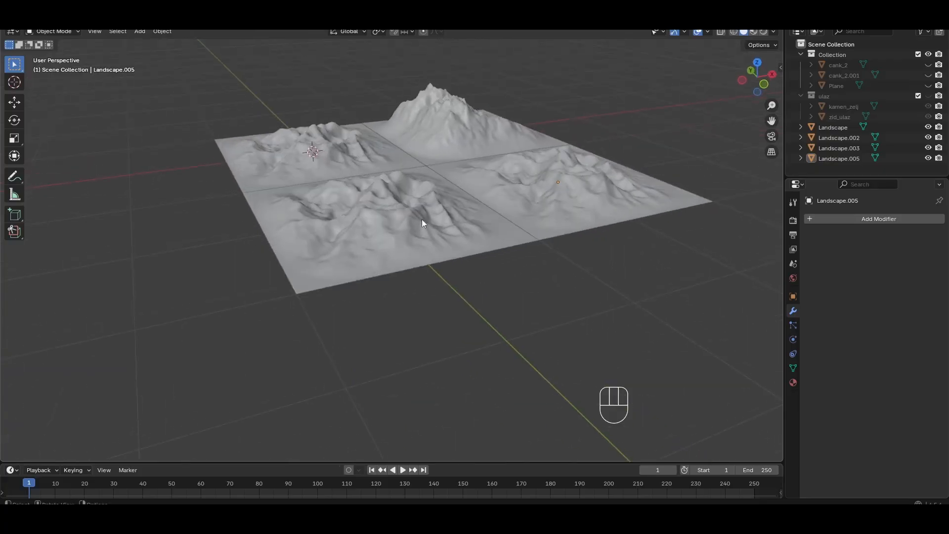
pyautogui.moveTo(423, 219); pyautogui.dragTo(376, 199, button='middle')
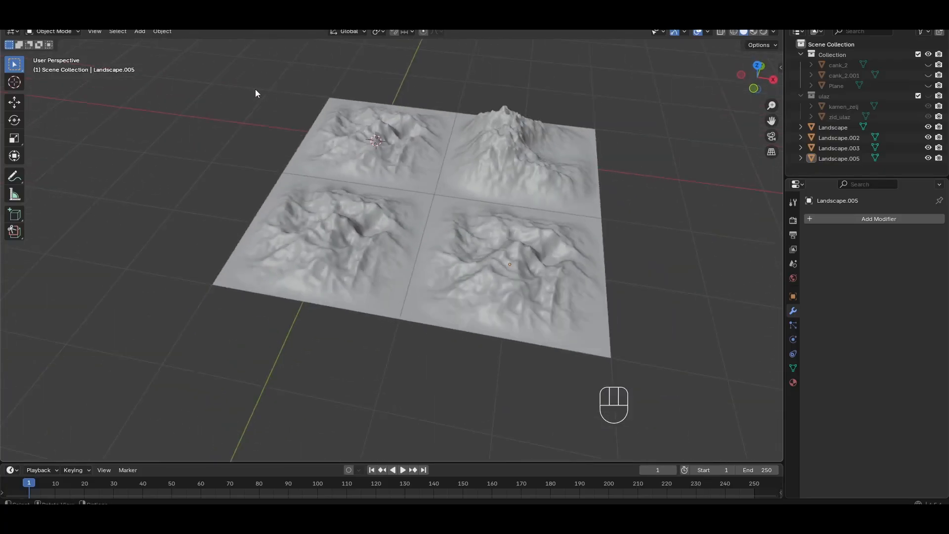
pyautogui.moveTo(256, 93); pyautogui.dragTo(622, 377)
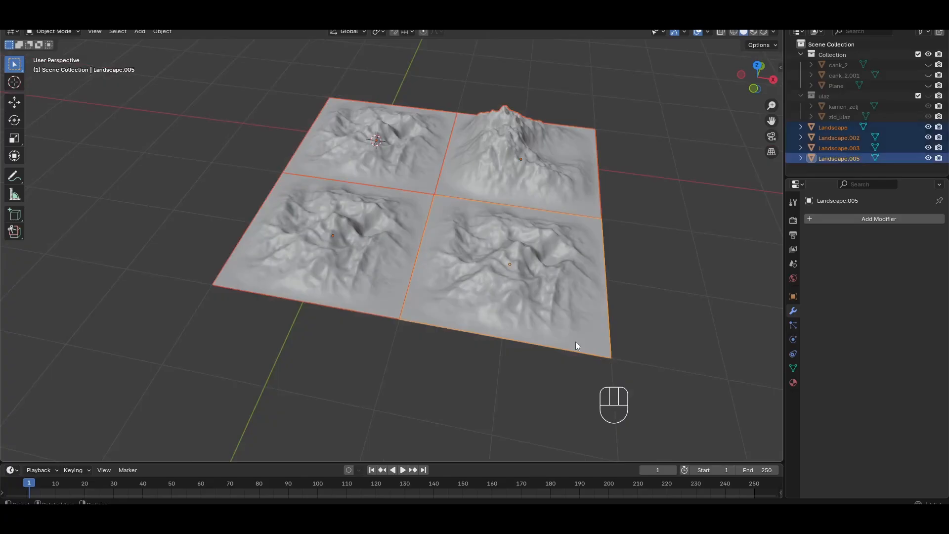
pyautogui.press('ctrl')
pyautogui.hotkey('ctrl', 'j')
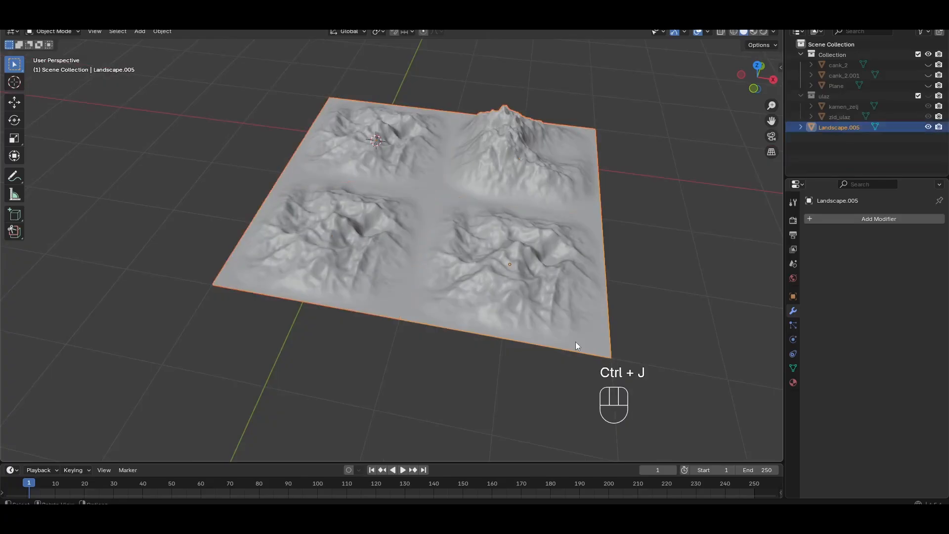
# Merge all vertices of the joined landscape by distance in Edit Mode
pyautogui.press('Tab')
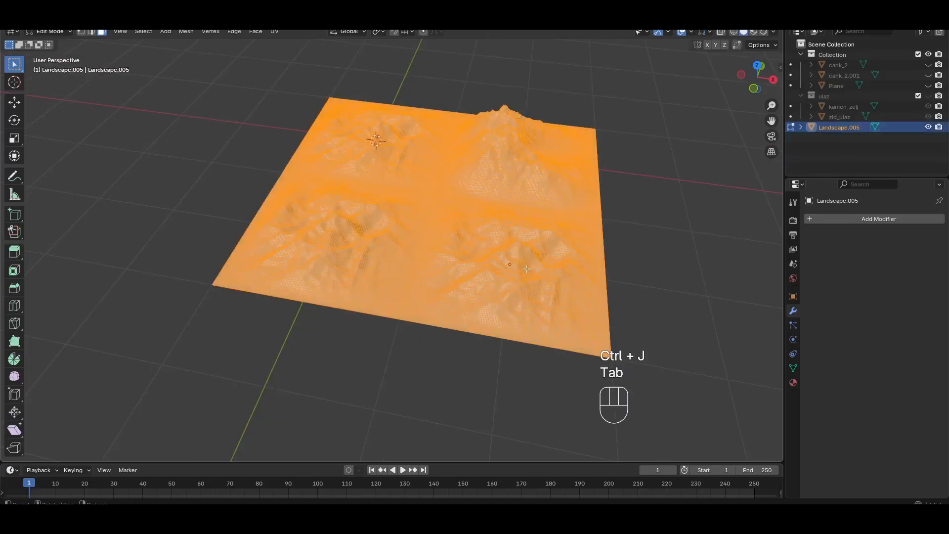
pyautogui.click(649, 215)
pyautogui.press('a')
pyautogui.press('m')
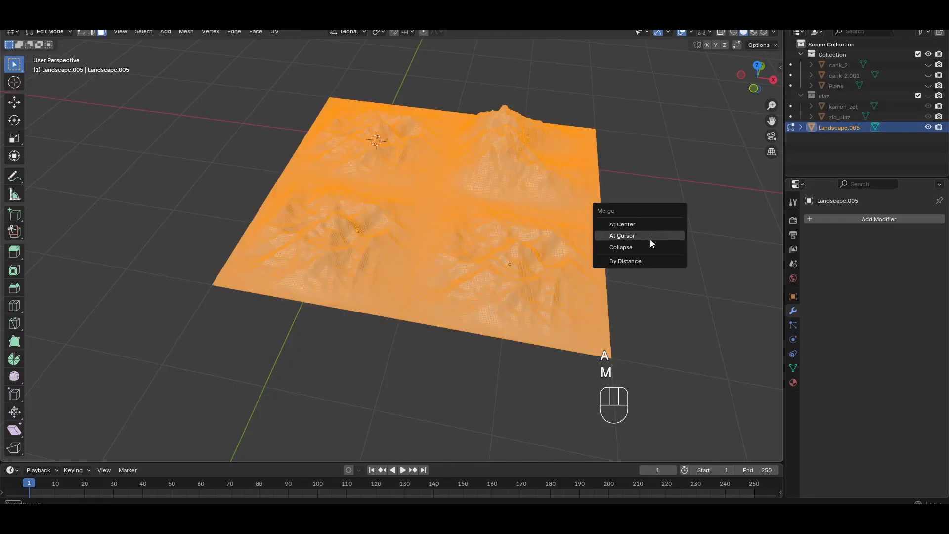
pyautogui.click(639, 257)
pyautogui.scroll(4, 351, 220)
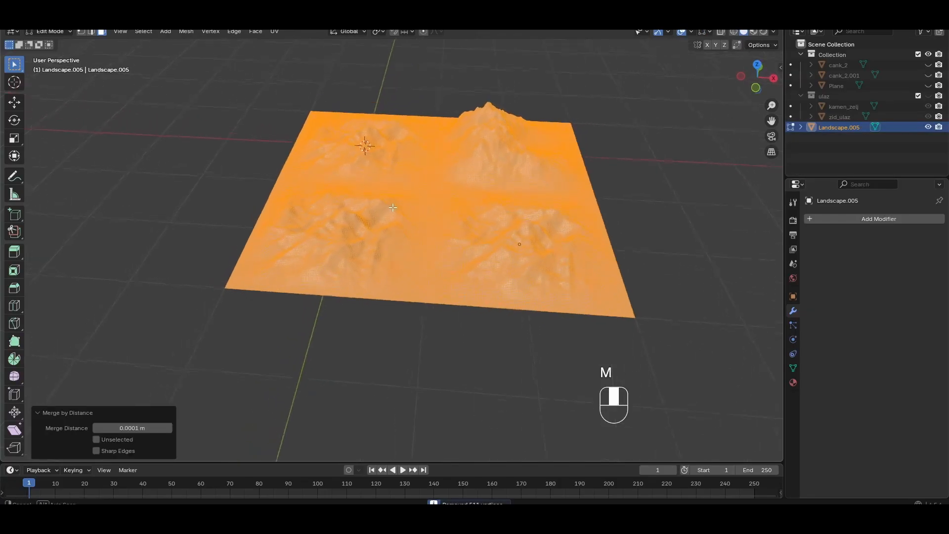
pyautogui.scroll(-4, 459, 261)
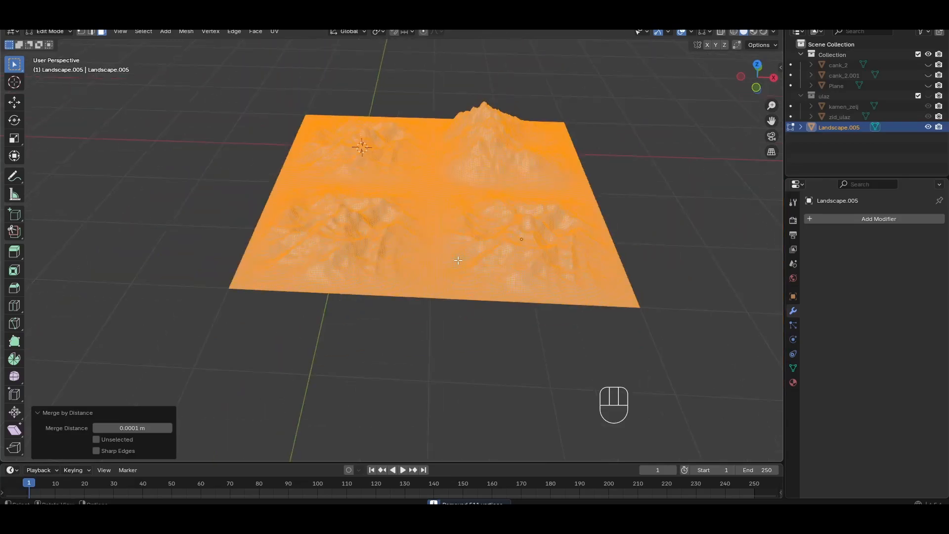
pyautogui.click(254, 186)
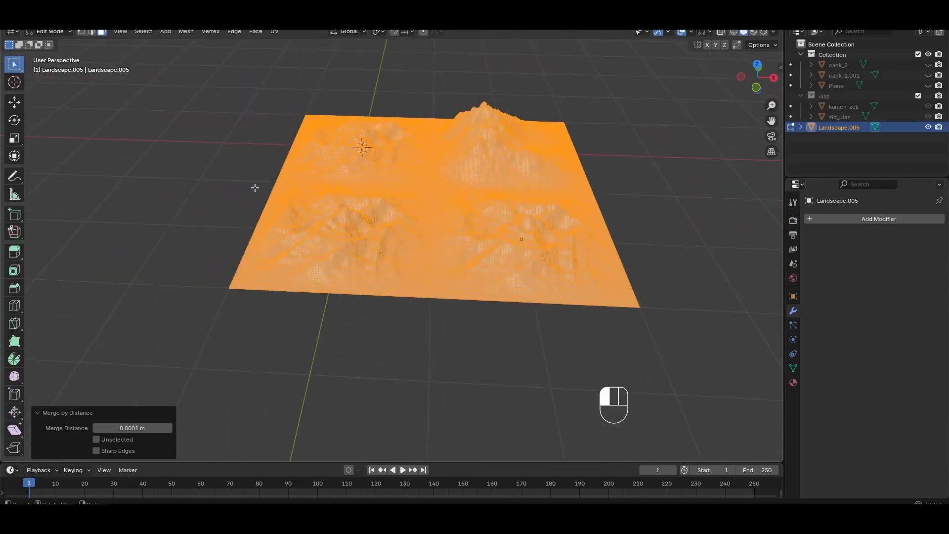
# Clear the mesh selection and inspect the seams between the four merged landscape tiles
pyautogui.moveTo(369, 206); pyautogui.dragTo(351, 238, button='middle')
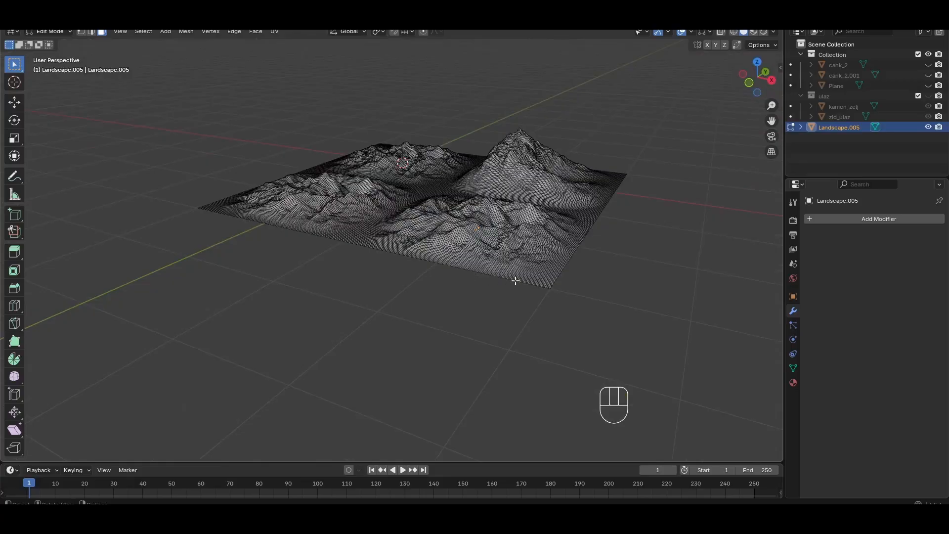
pyautogui.moveTo(486, 265); pyautogui.dragTo(518, 302, button='middle')
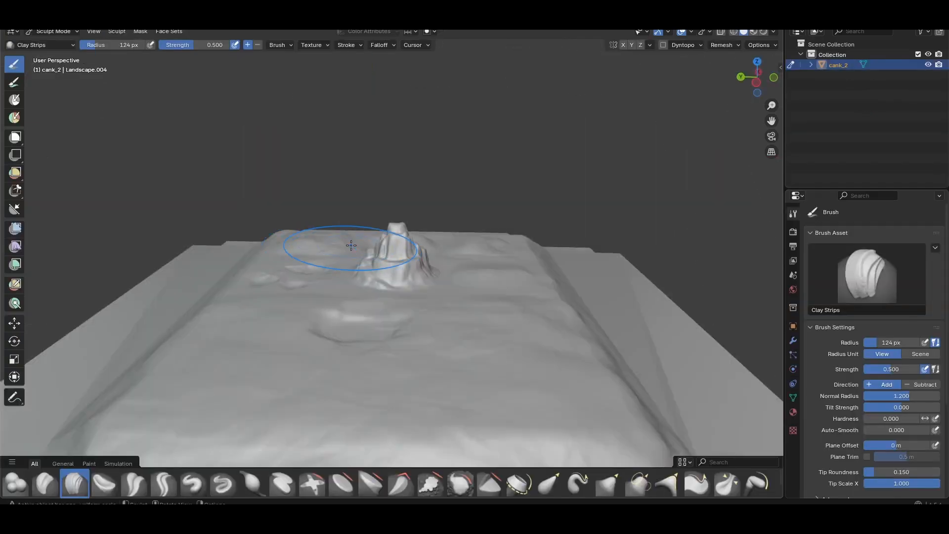
pyautogui.press('n')
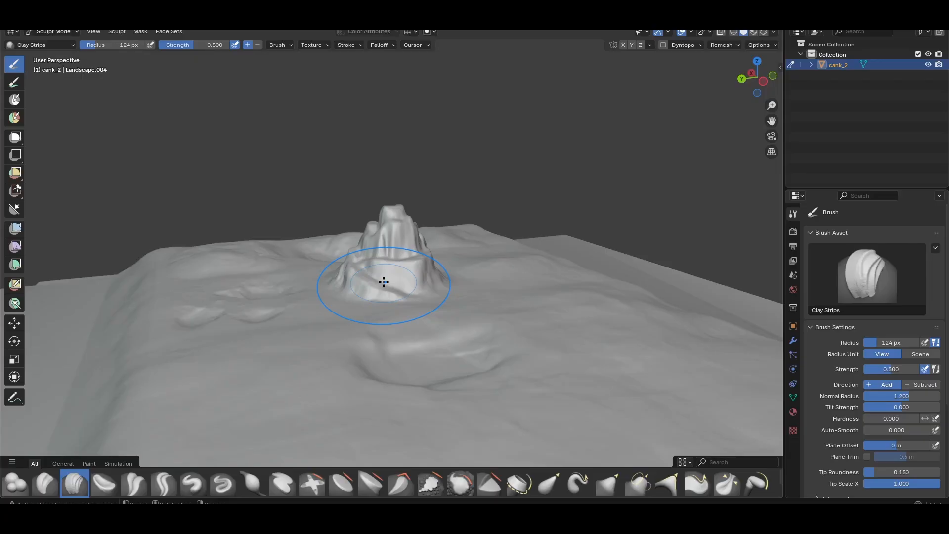
# Set the Clay Strips brush's sculpt plane to Z Plane for sculpting the rock
pyautogui.moveTo(383, 282); pyautogui.dragTo(306, 274, button='middle')
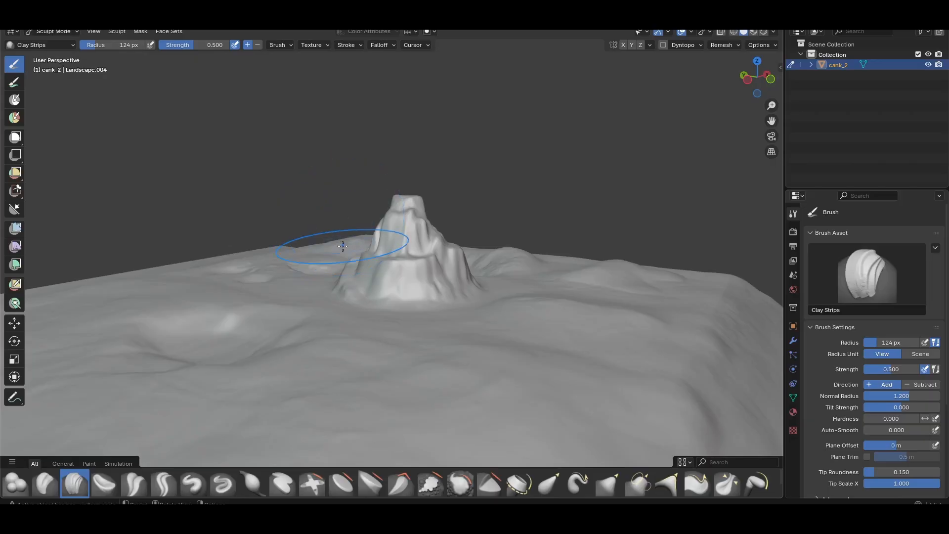
pyautogui.moveTo(217, 201)
pyautogui.mouseDown(button='middle')
pyautogui.moveTo(296, 232)
pyautogui.moveTo(350, 237)
pyautogui.moveTo(315, 246)
pyautogui.mouseUp(button='middle')
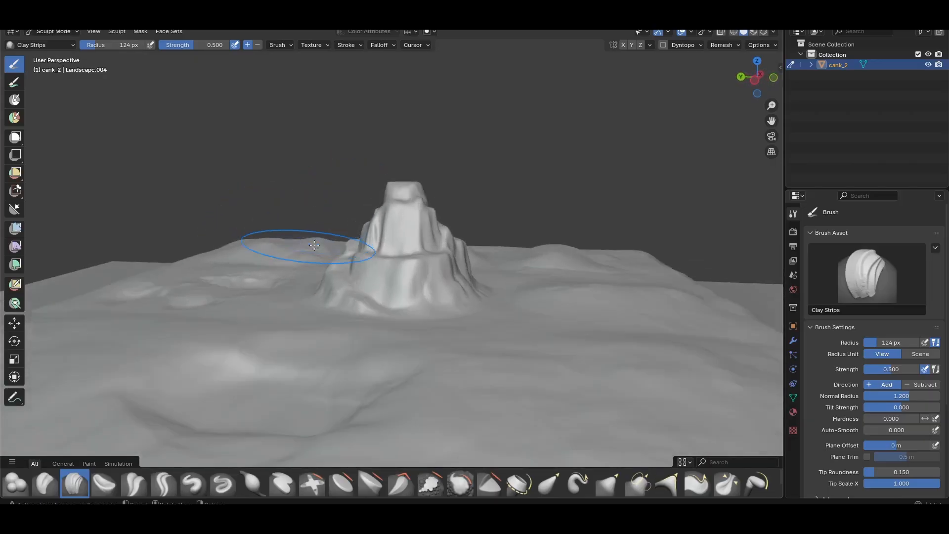
pyautogui.scroll(2, 314, 245)
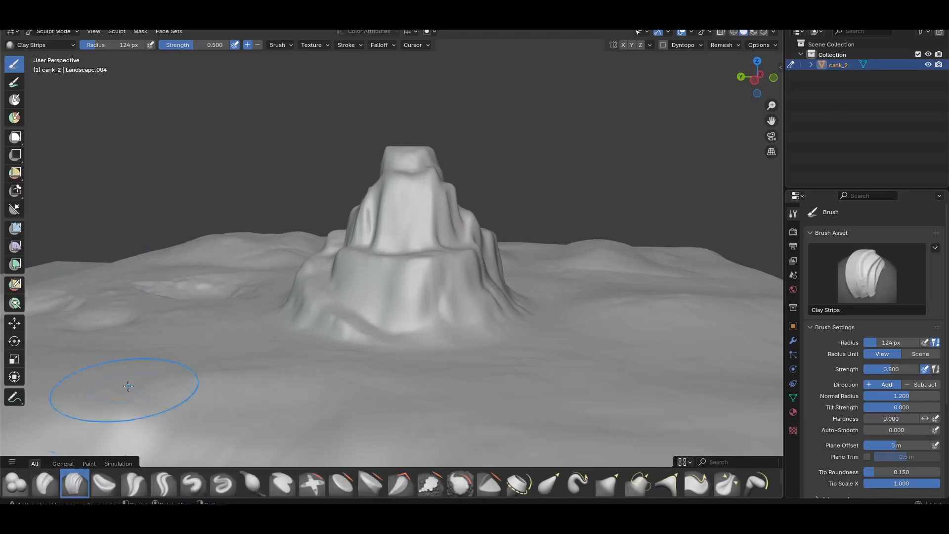
pyautogui.click(278, 45)
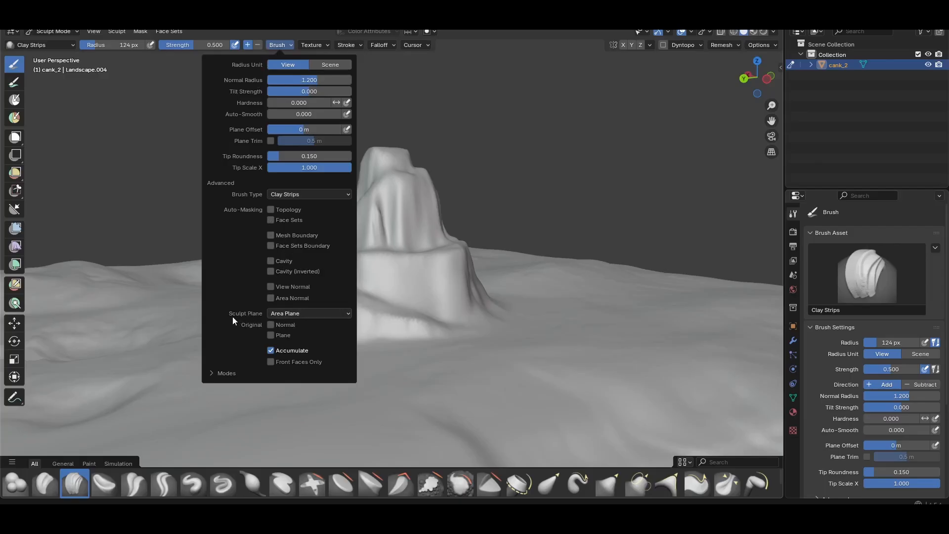
pyautogui.click(304, 313)
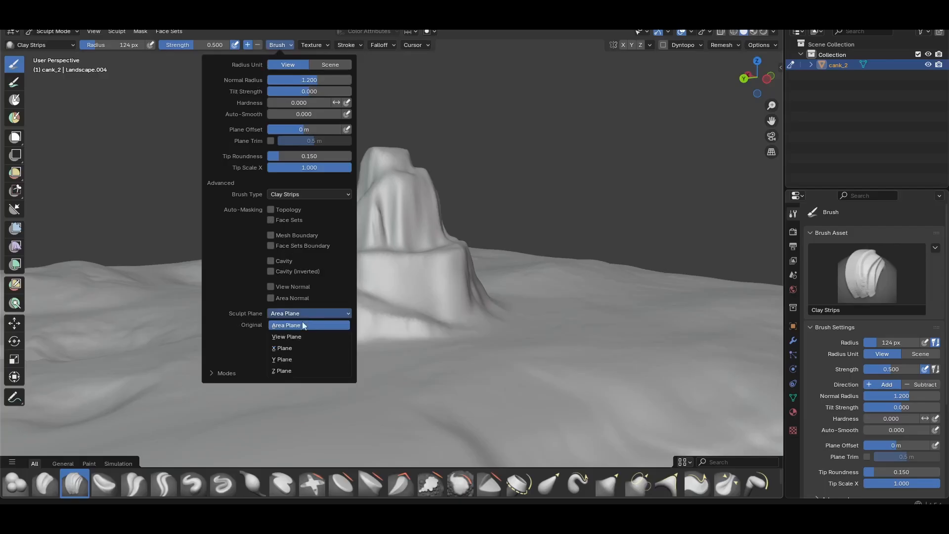
pyautogui.click(281, 371)
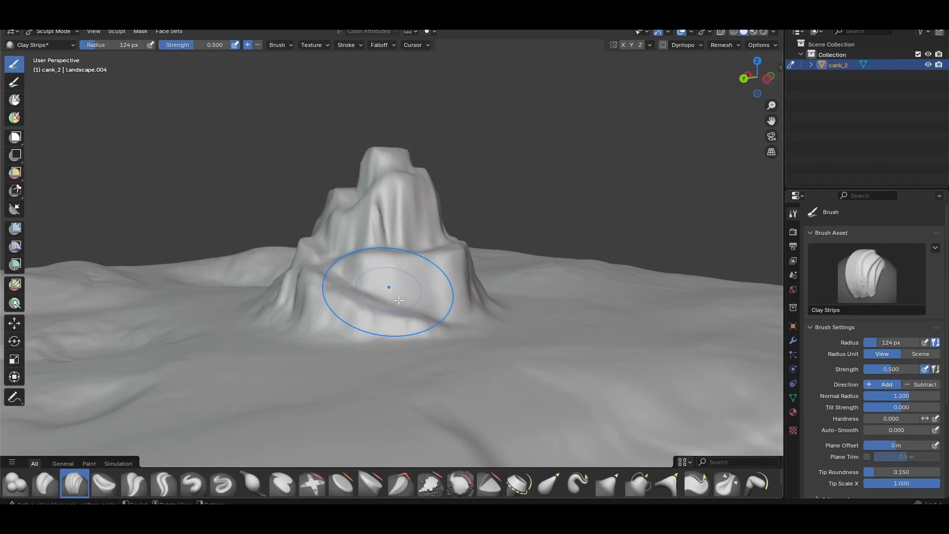
# Examine the rock's vertex grid in Edit Mode from the top and in perspective
pyautogui.press('Tab')
pyautogui.moveTo(401, 300); pyautogui.dragTo(374, 331, button='middle')
pyautogui.scroll(5, 382, 246)
pyautogui.scroll(2, 381, 246)
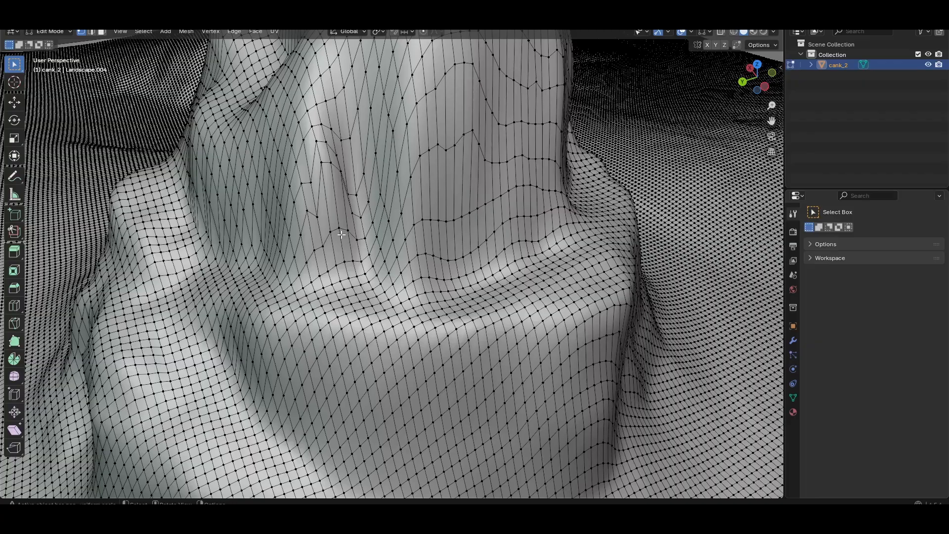
pyautogui.press('KP_7')
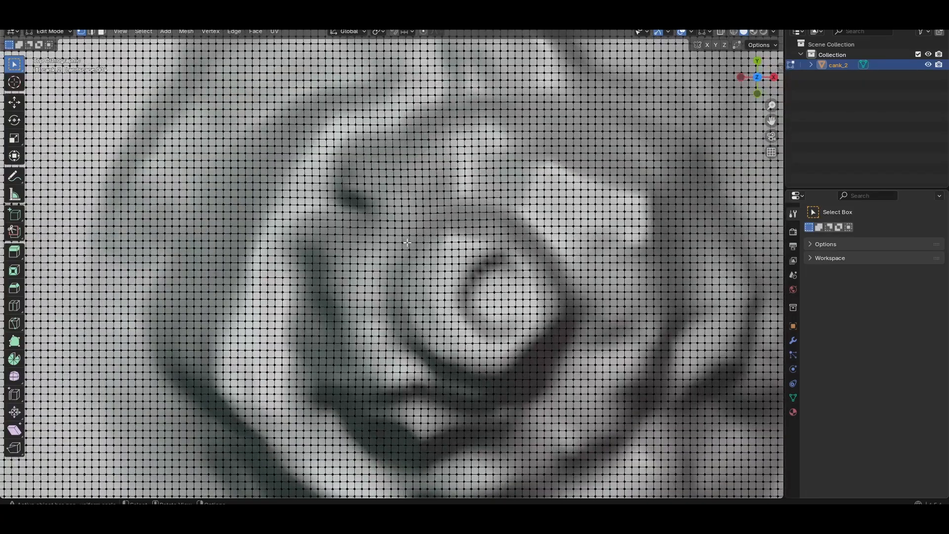
pyautogui.scroll(-3, 408, 243)
pyautogui.scroll(4, 414, 225)
pyautogui.scroll(1, 413, 225)
pyautogui.scroll(-3, 414, 226)
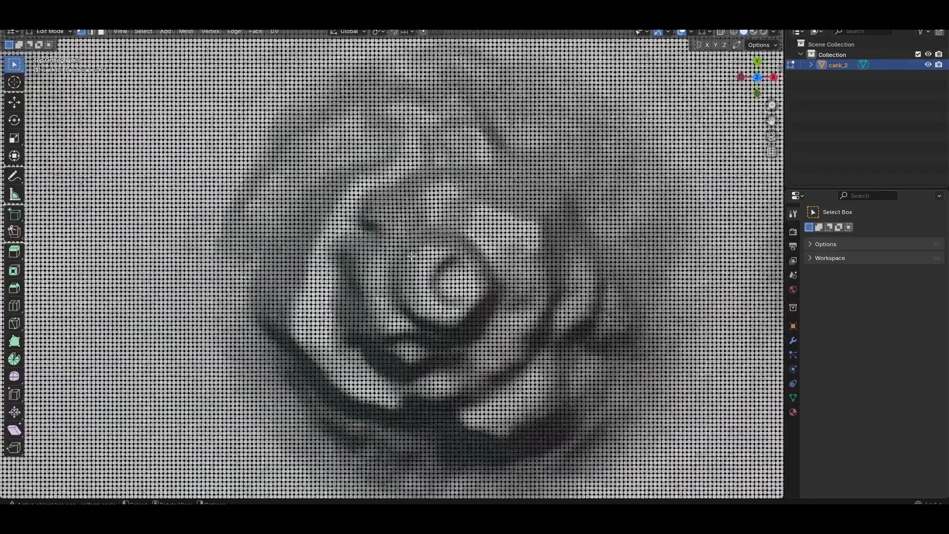
pyautogui.scroll(3, 332, 250)
pyautogui.scroll(-2, 332, 250)
pyautogui.scroll(2, 365, 289)
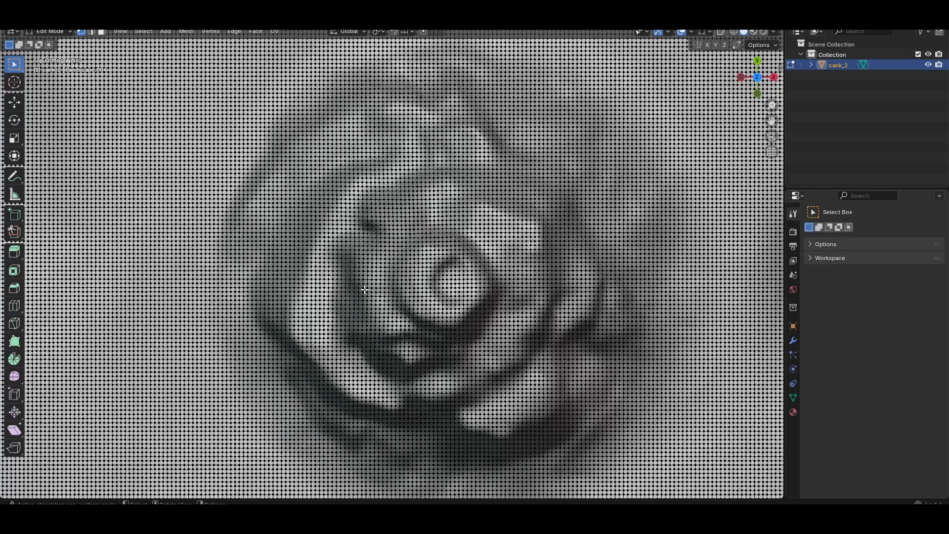
pyautogui.scroll(-3, 365, 289)
pyautogui.moveTo(330, 303); pyautogui.dragTo(354, 198, button='middle')
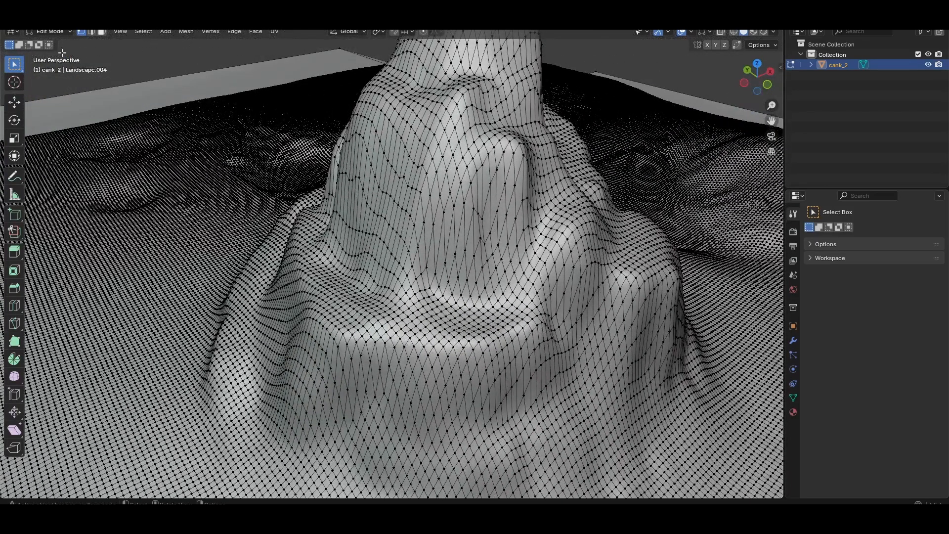
# Switch cank_2 to Object Mode and then back into Sculpt Mode
pyautogui.click(48, 31)
pyautogui.click(87, 43)
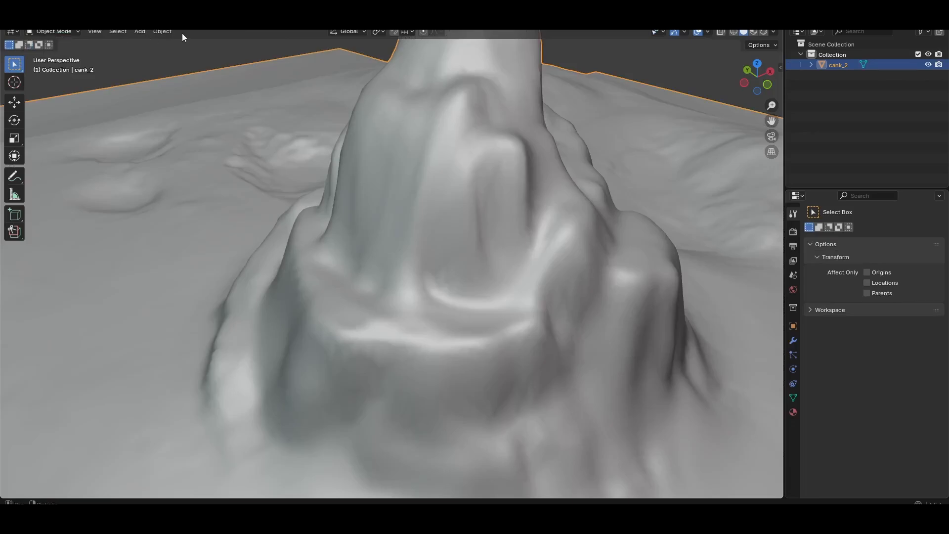
pyautogui.click(53, 31)
pyautogui.click(61, 66)
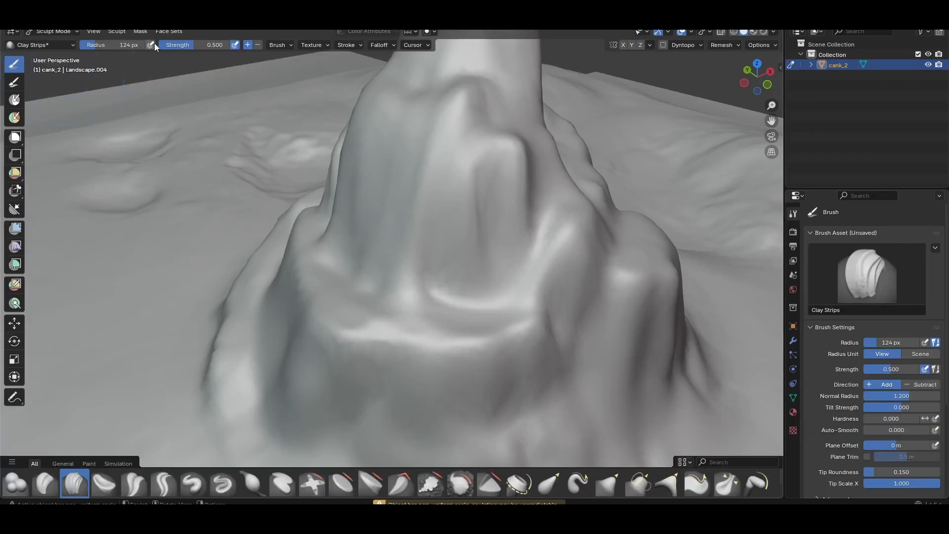
pyautogui.click(277, 47)
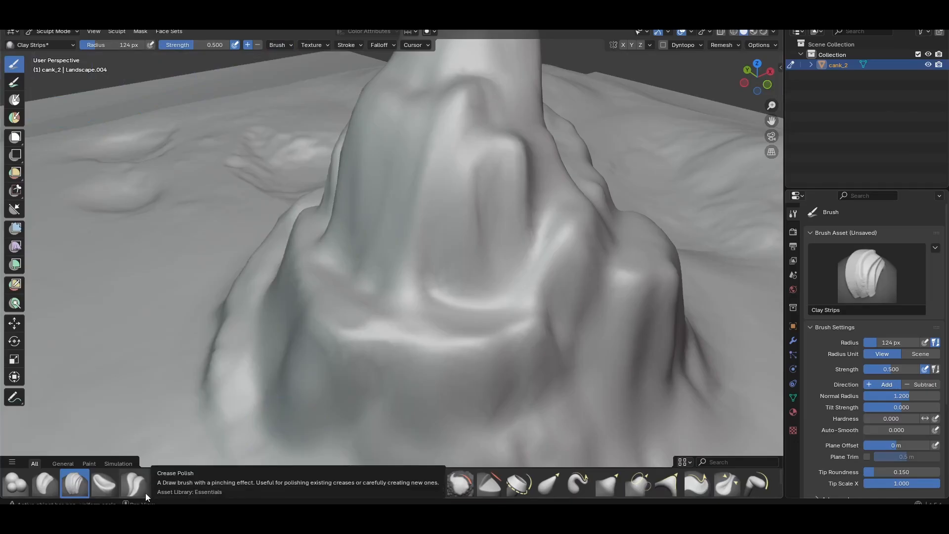
pyautogui.moveTo(396, 267); pyautogui.dragTo(512, 246, button='middle')
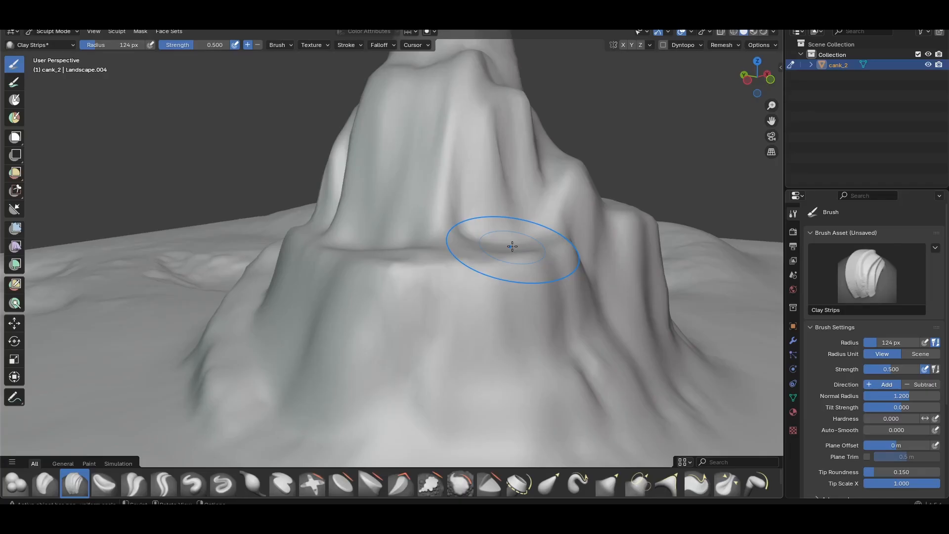
# Choose the Crease Sharp brush and set its sculpt plane to Z Plane
pyautogui.click(104, 483)
pyautogui.click(128, 483)
pyautogui.click(166, 483)
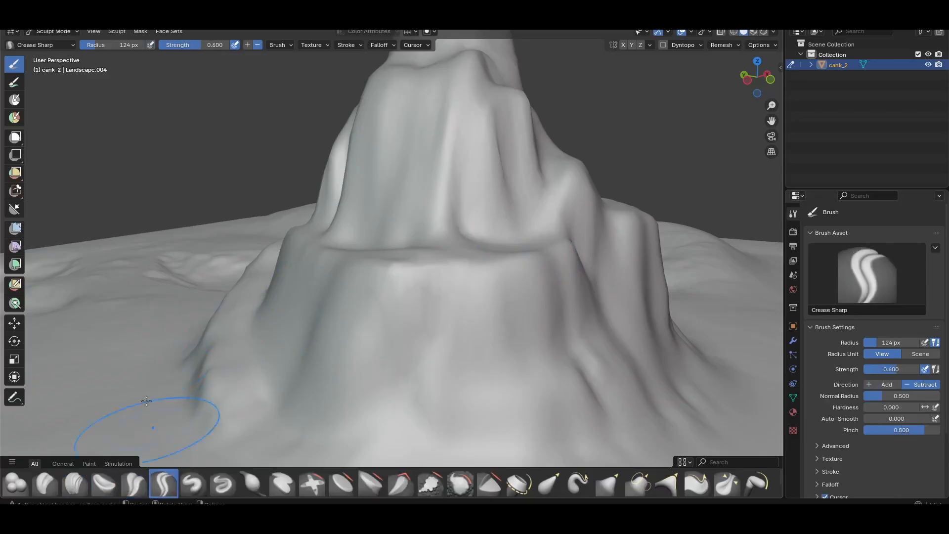
pyautogui.click(278, 45)
pyautogui.click(279, 261)
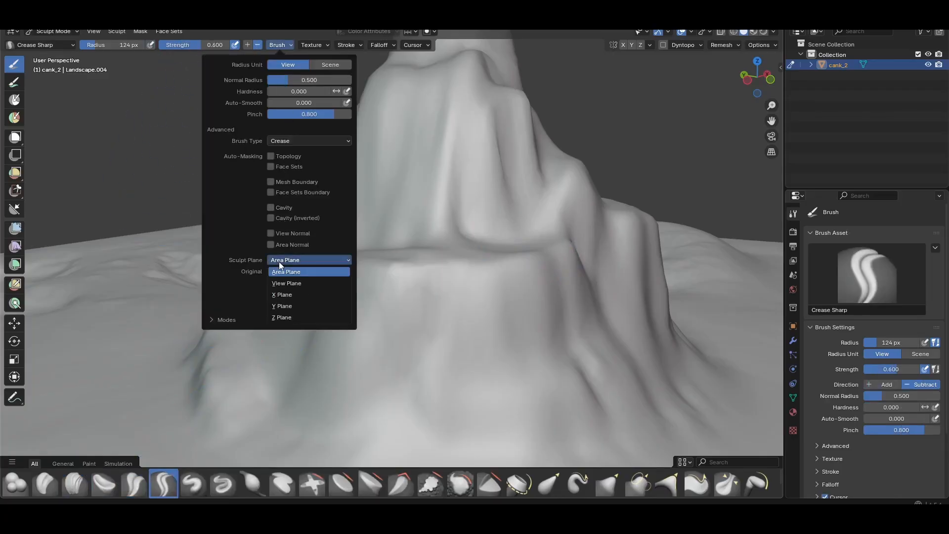
pyautogui.click(285, 317)
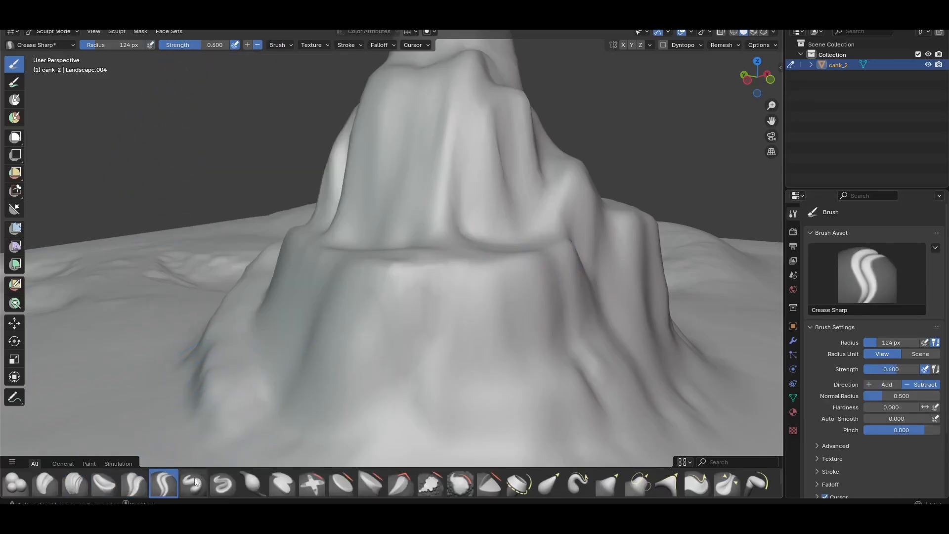
# Switch back to the Clay Strips brush and set its strength to 0.210
pyautogui.click(75, 483)
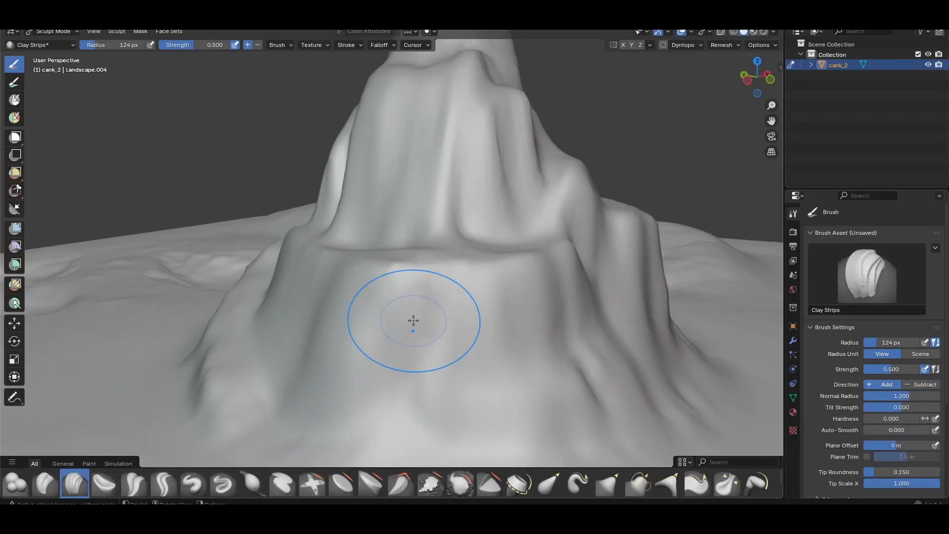
pyautogui.scroll(-5, 413, 320)
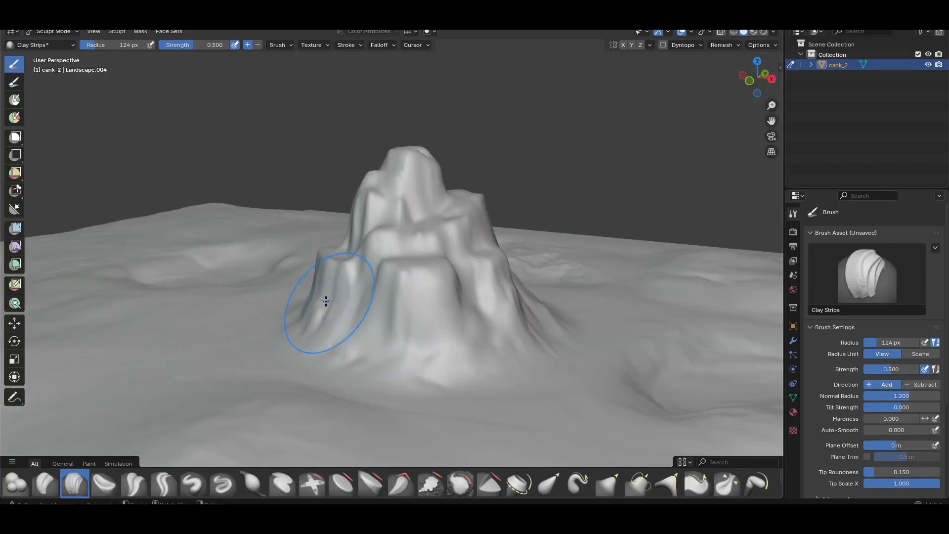
pyautogui.scroll(-2, 316, 304)
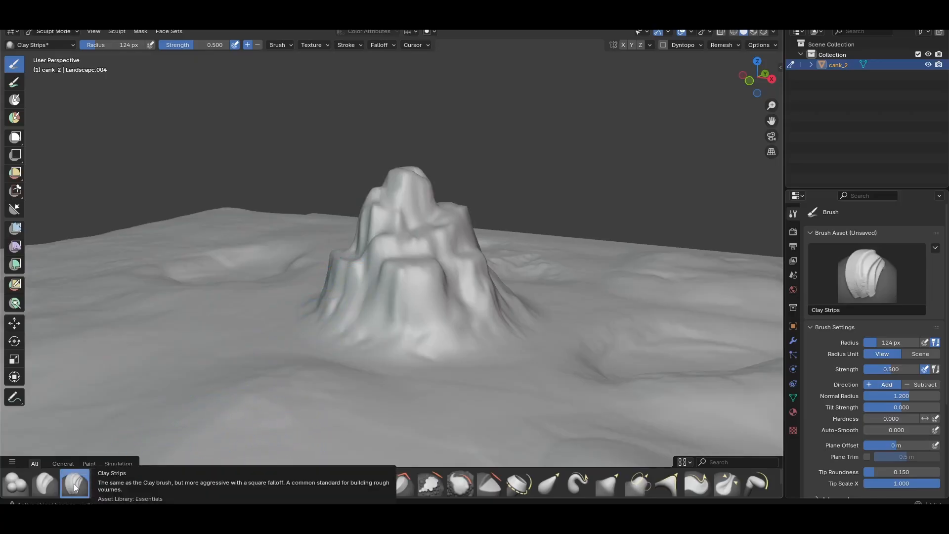
pyautogui.moveTo(371, 262); pyautogui.dragTo(361, 260, button='middle')
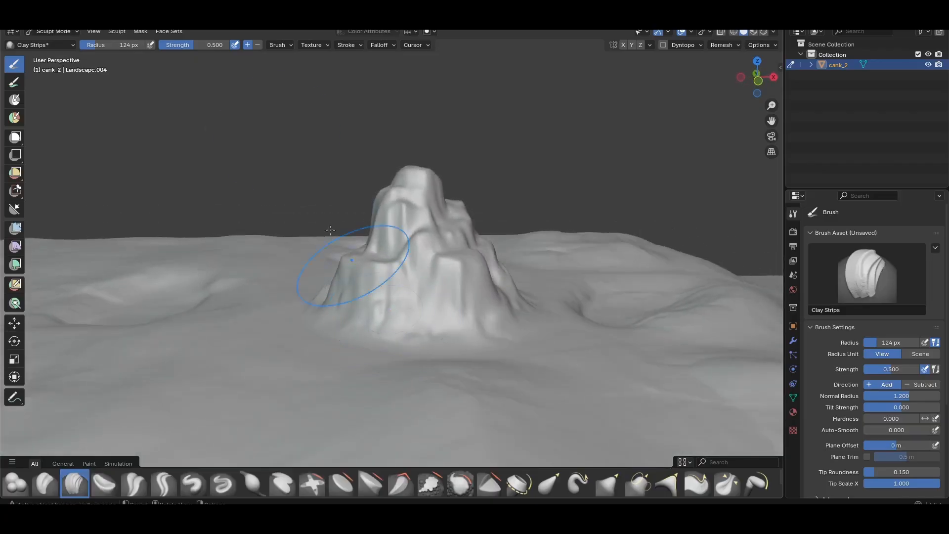
pyautogui.moveTo(194, 49); pyautogui.dragTo(171, 49)
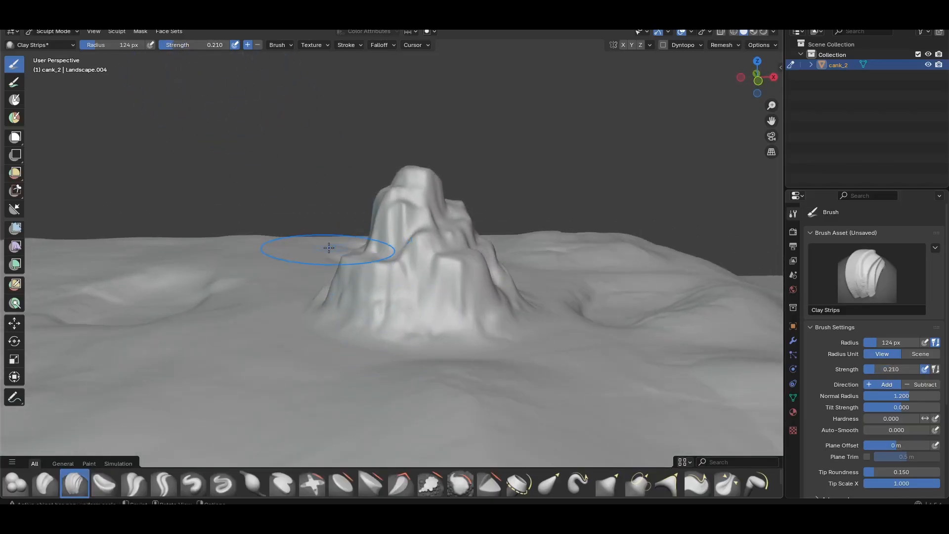
# Brush lightly with Clay Strips in Add direction over the ground in front of the rock
pyautogui.moveTo(298, 263)
pyautogui.mouseDown(button='middle')
pyautogui.moveTo(350, 287)
pyautogui.moveTo(328, 297)
pyautogui.mouseUp(button='middle')
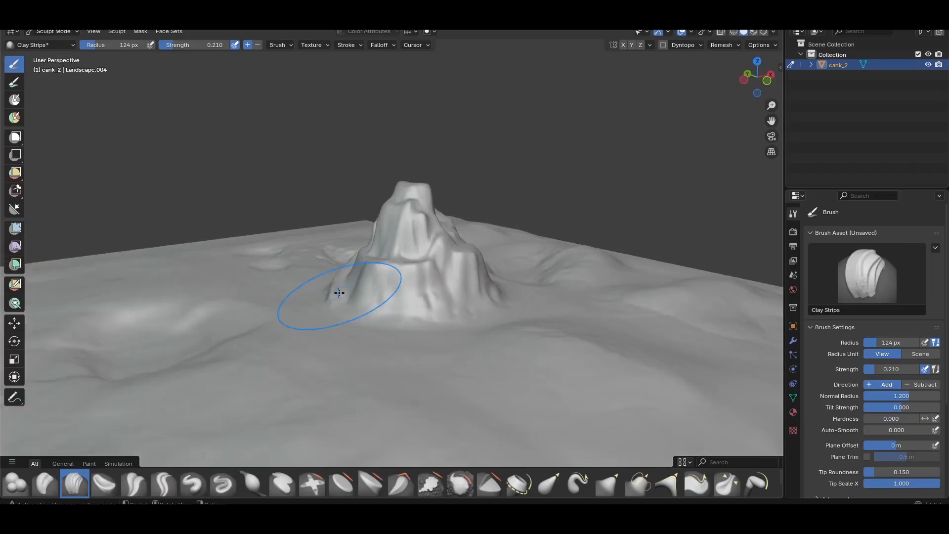
pyautogui.moveTo(376, 378)
pyautogui.mouseDown()
pyautogui.moveTo(382, 373)
pyautogui.moveTo(348, 365)
pyautogui.mouseUp()
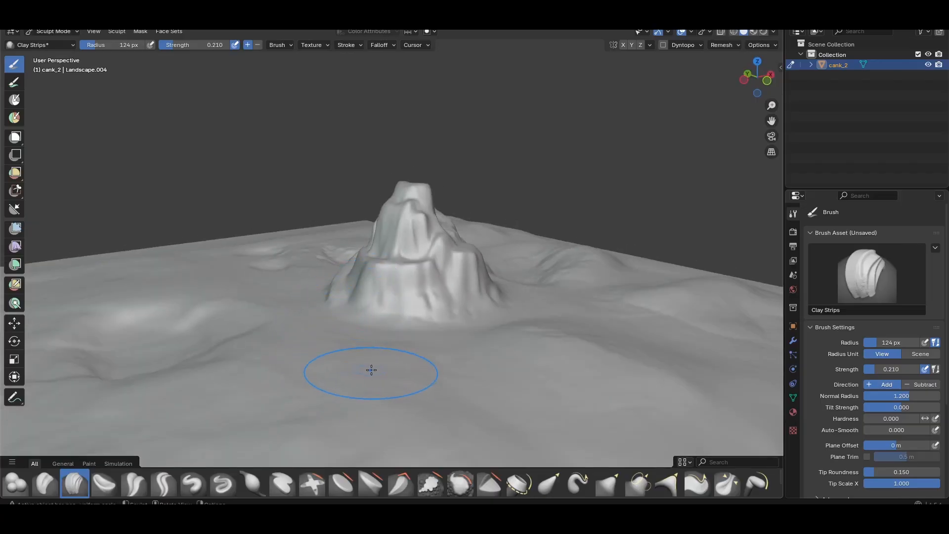
pyautogui.moveTo(371, 371)
pyautogui.keyDown('shift'); pyautogui.mouseDown(button='middle')
pyautogui.moveTo(377, 322)
pyautogui.moveTo(321, 347)
pyautogui.mouseUp(button='middle'); pyautogui.keyUp('shift')
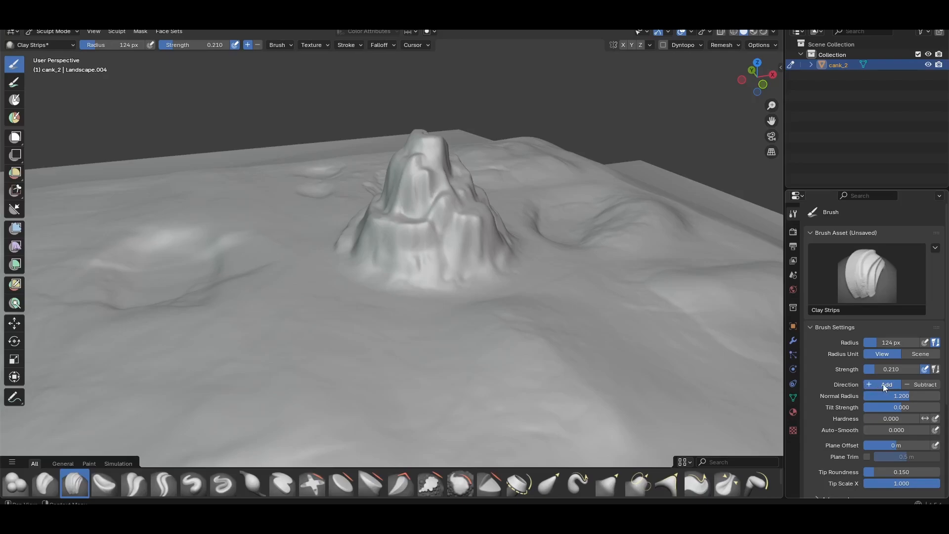
# Set the Clay Strips direction to Subtract and carve the ground in front of the rock's base
pyautogui.click(915, 384)
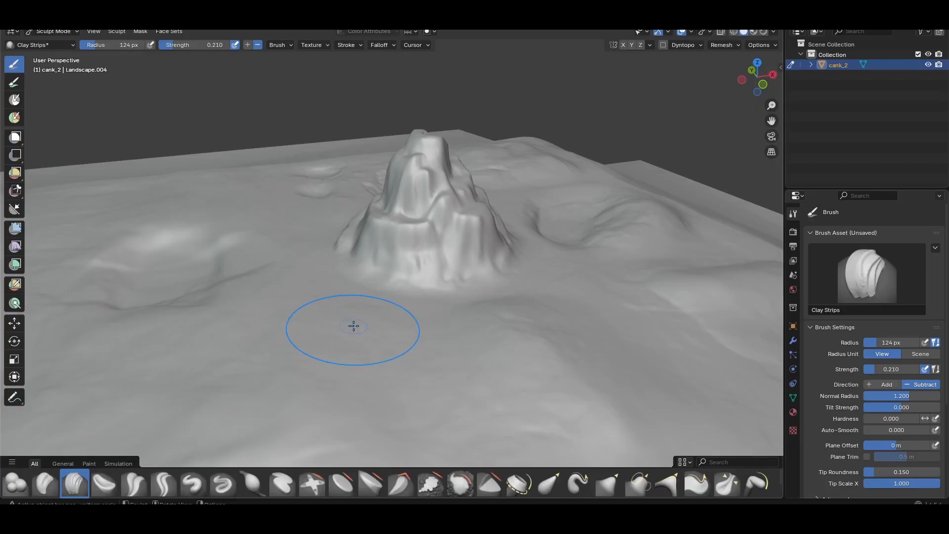
pyautogui.moveTo(347, 326)
pyautogui.mouseDown()
pyautogui.moveTo(361, 326)
pyautogui.moveTo(336, 328)
pyautogui.mouseUp()
pyautogui.moveTo(336, 327)
pyautogui.mouseDown()
pyautogui.moveTo(347, 316)
pyautogui.moveTo(415, 333)
pyautogui.mouseUp()
pyautogui.moveTo(482, 349); pyautogui.dragTo(508, 339)
pyautogui.moveTo(508, 339); pyautogui.dragTo(455, 332, button='middle')
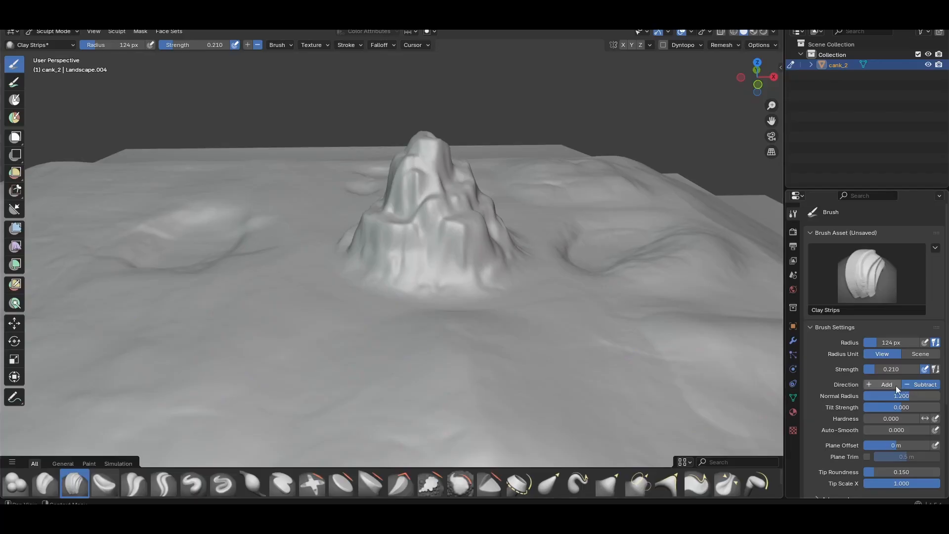
pyautogui.moveTo(291, 348)
pyautogui.mouseDown()
pyautogui.moveTo(332, 350)
pyautogui.moveTo(292, 345)
pyautogui.moveTo(291, 363)
pyautogui.moveTo(292, 338)
pyautogui.moveTo(316, 324)
pyautogui.moveTo(302, 362)
pyautogui.moveTo(303, 326)
pyautogui.moveTo(275, 379)
pyautogui.moveTo(344, 373)
pyautogui.moveTo(369, 350)
pyautogui.mouseUp()
pyautogui.moveTo(369, 349); pyautogui.dragTo(428, 328, button='middle')
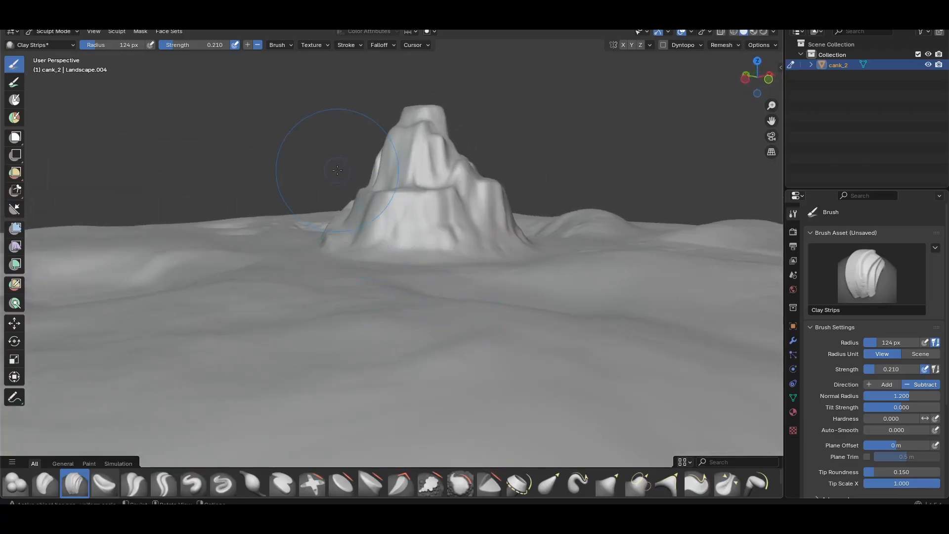
# Return to Edit Mode and inspect the sculpted rock's vertex spacing closely from directly above
pyautogui.click(280, 44)
pyautogui.press('Tab')
pyautogui.moveTo(408, 296); pyautogui.dragTo(366, 355, button='middle')
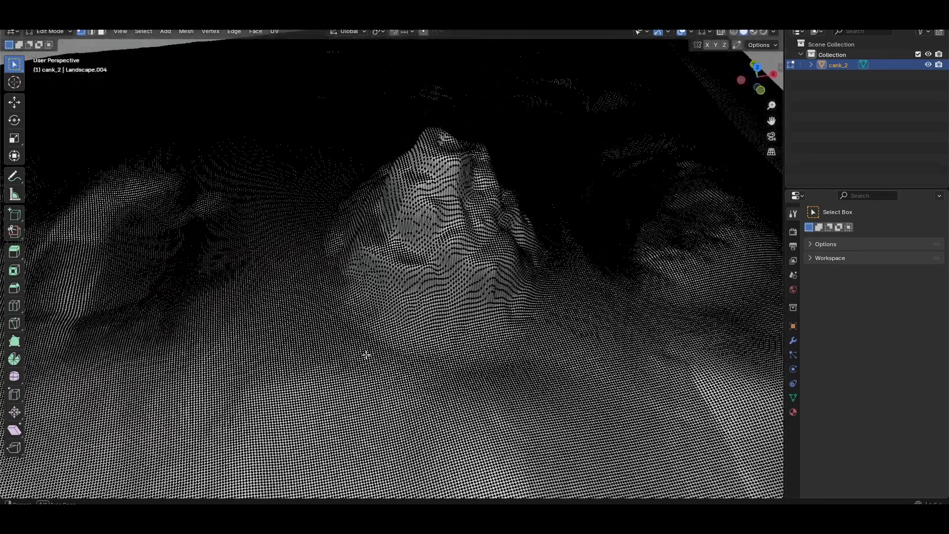
pyautogui.press('KP_7')
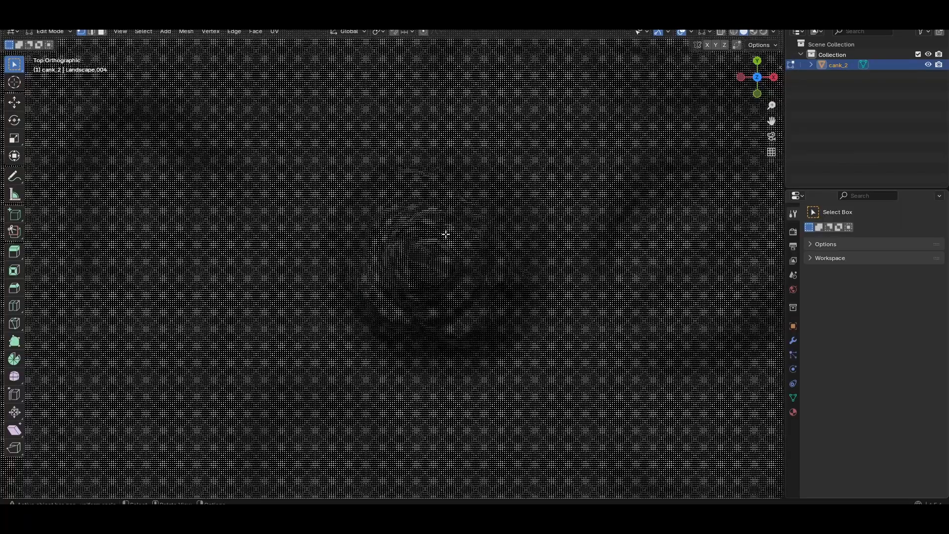
pyautogui.scroll(6, 445, 233)
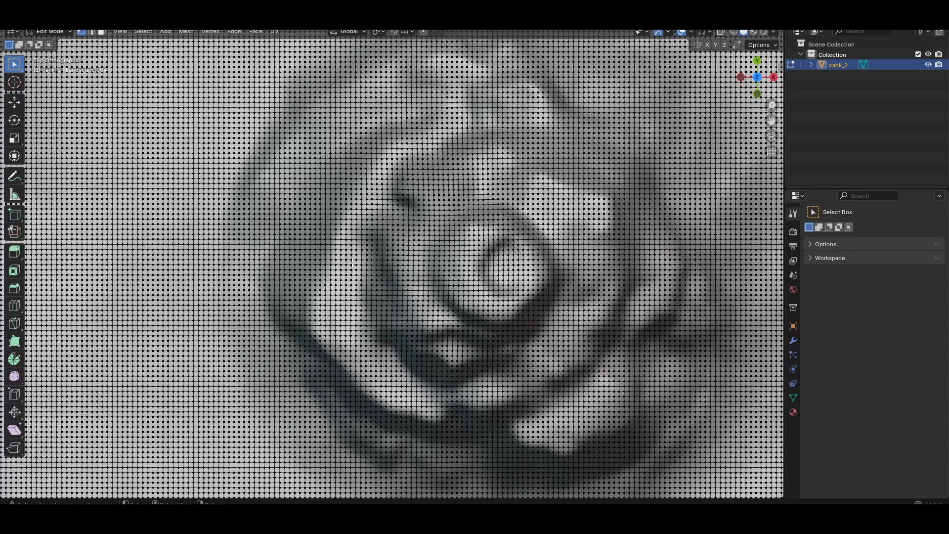
pyautogui.scroll(-1, 352, 263)
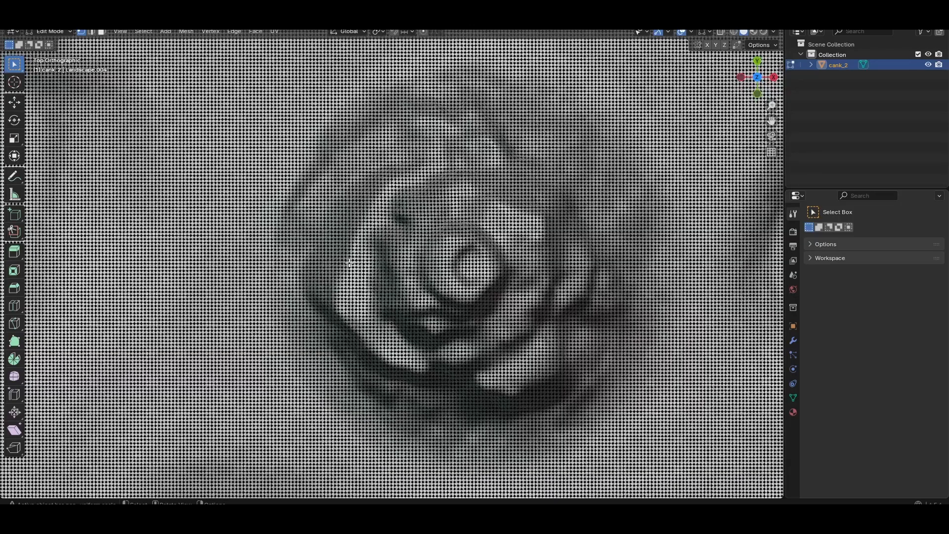
pyautogui.scroll(2, 350, 262)
pyautogui.scroll(-2, 338, 247)
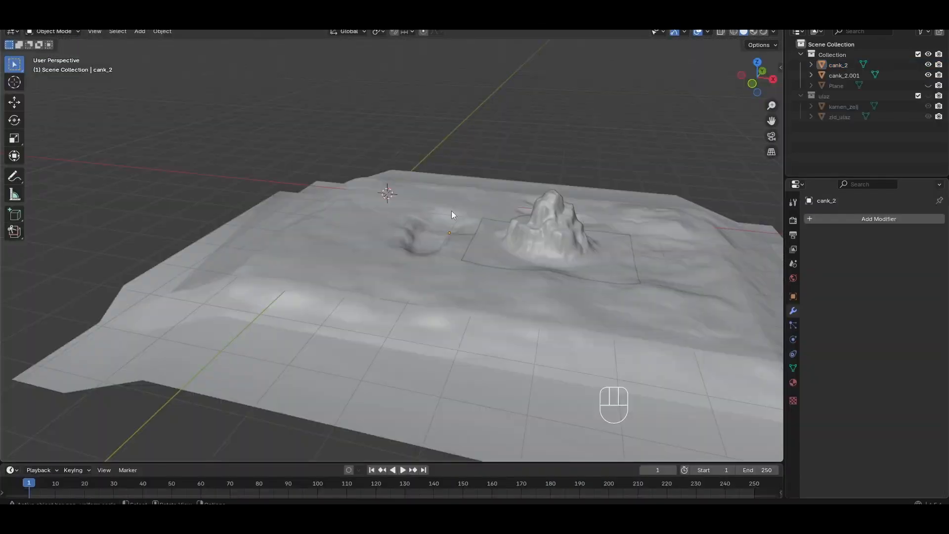
# Add a 2 m plane at the 3D cursor and raise it about 1.35 m along Z above the terrain
pyautogui.moveTo(462, 209); pyautogui.dragTo(465, 170, button='middle')
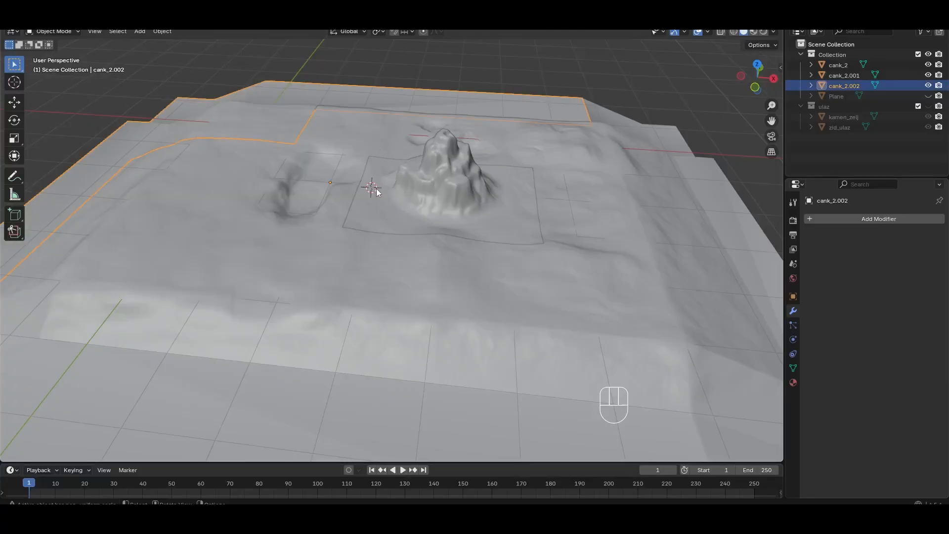
pyautogui.hotkey('shift', 'a')
pyautogui.click(426, 187)
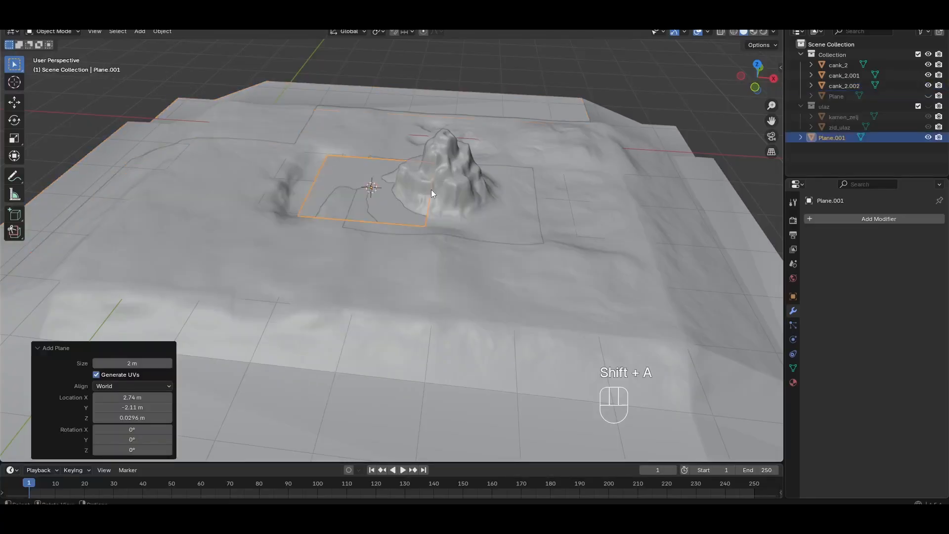
pyautogui.press('g')
pyautogui.press('z')
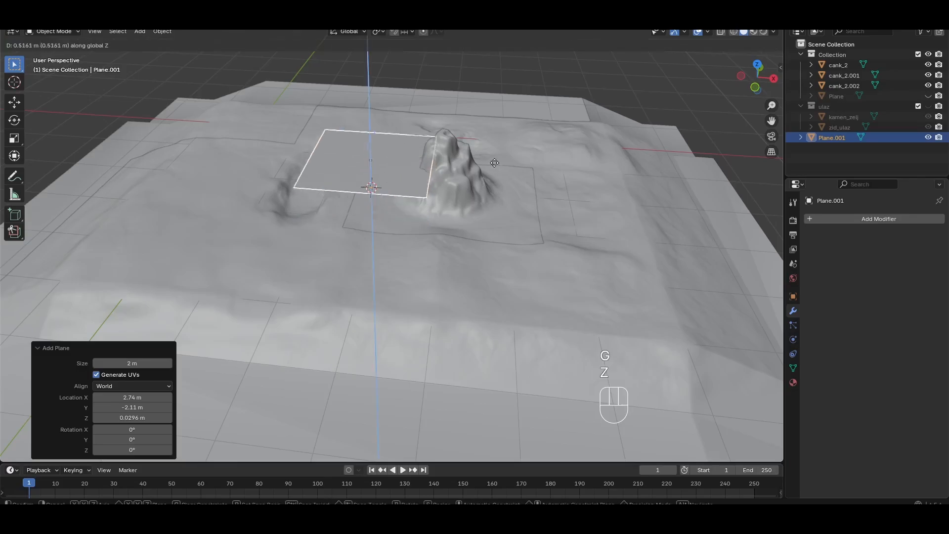
pyautogui.click(487, 122)
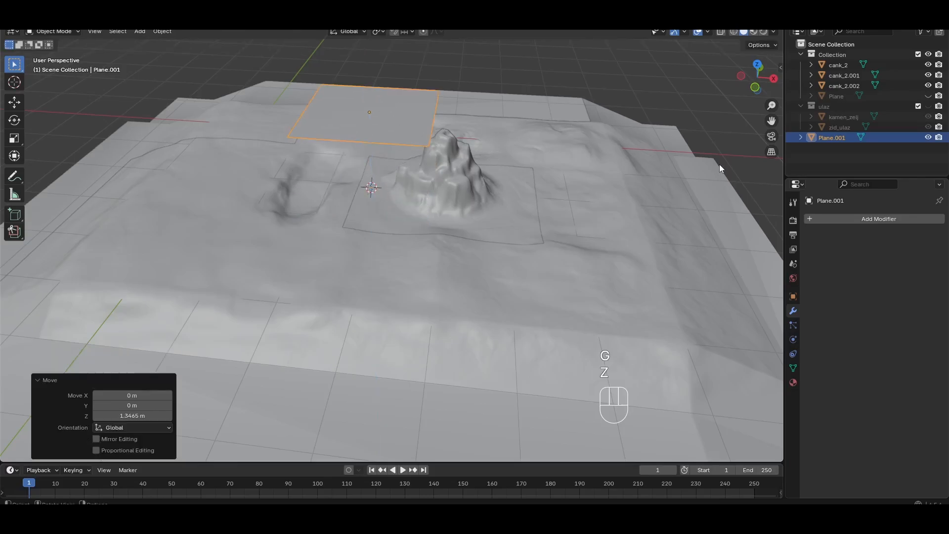
# Join the three terrain objects cank_2, cank_2.001 and cank_2.002 into a single object
pyautogui.click(570, 217)
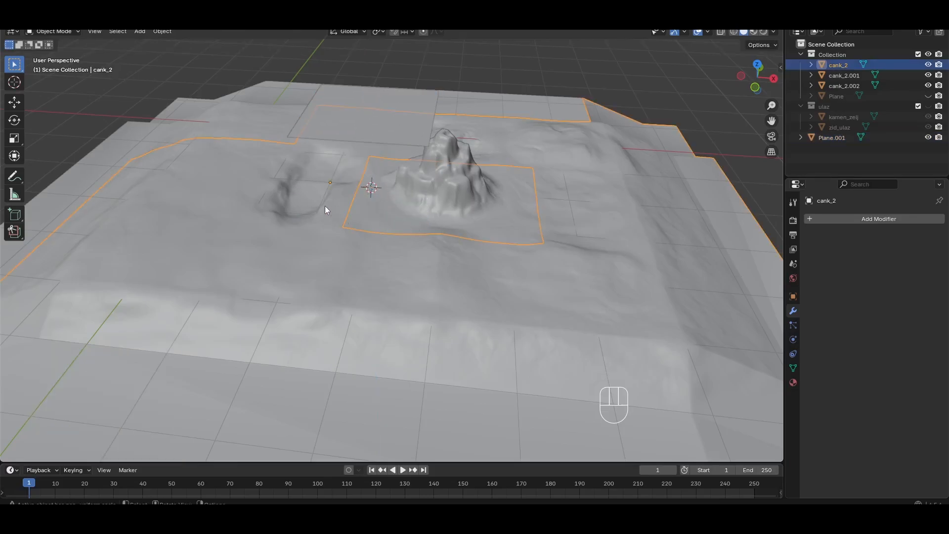
pyautogui.keyDown('ctrl'); pyautogui.click(253, 124); pyautogui.keyUp('ctrl')
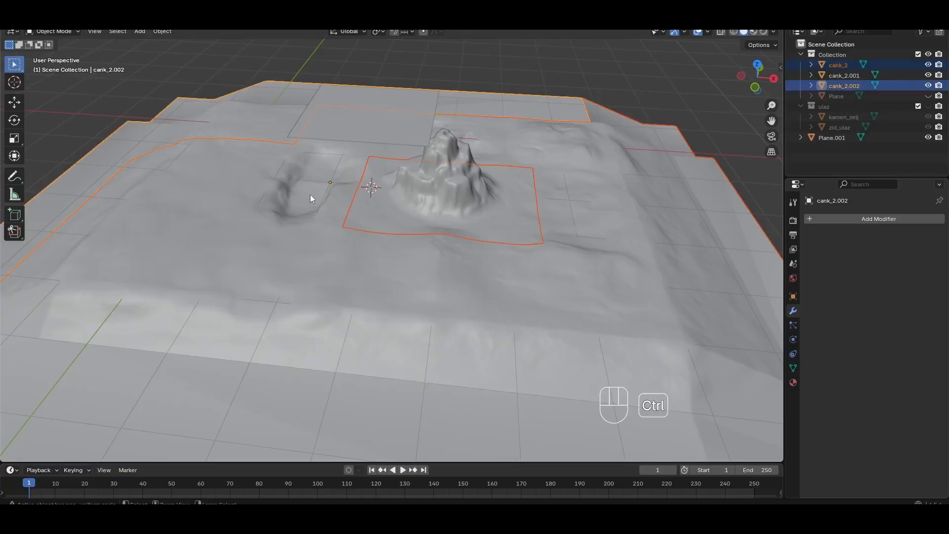
pyautogui.hotkey('ctrl', 'j')
pyautogui.click(417, 227)
pyautogui.keyDown('shift'); pyautogui.click(381, 256); pyautogui.keyUp('shift')
pyautogui.hotkey('ctrl', 'j')
# Copy the joined terrain's X dimension, 12.9334 m, to the plane's X dimension
pyautogui.click(366, 130)
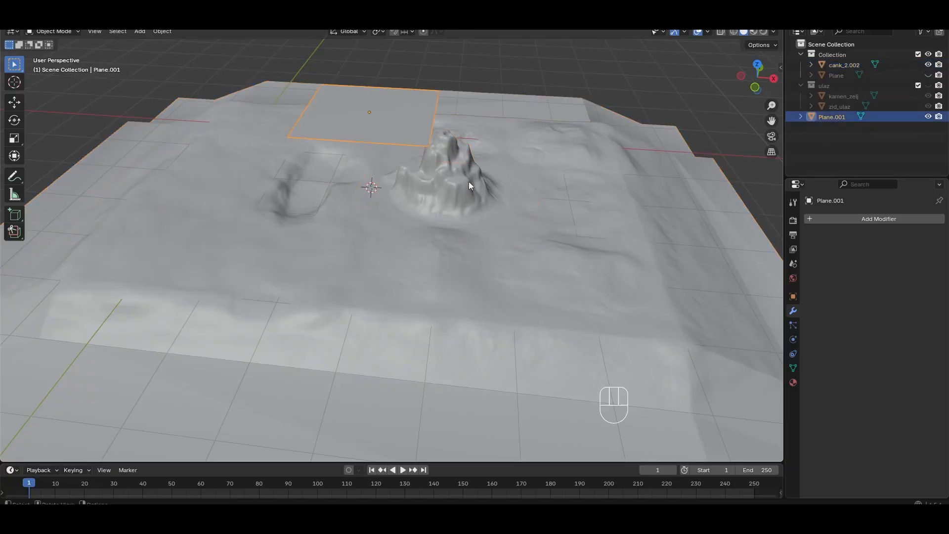
pyautogui.click(440, 263)
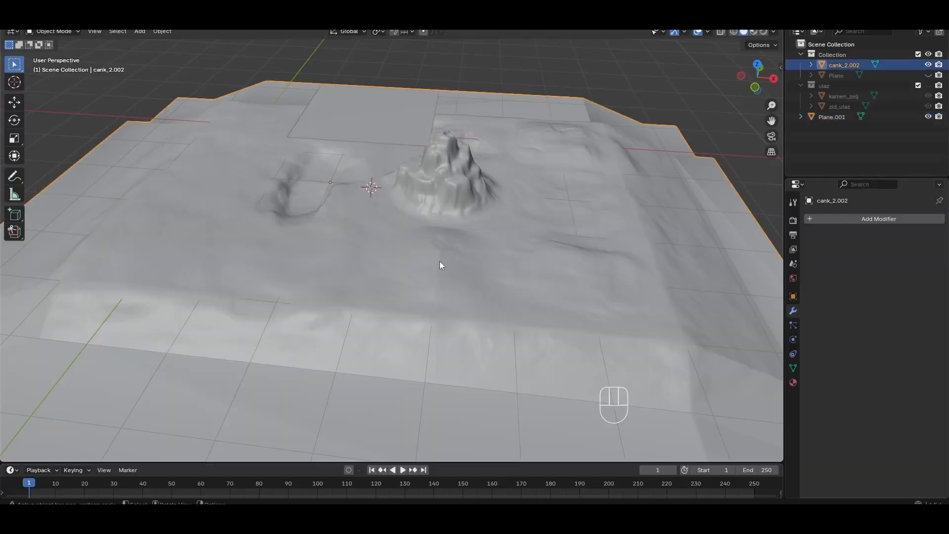
pyautogui.press('n')
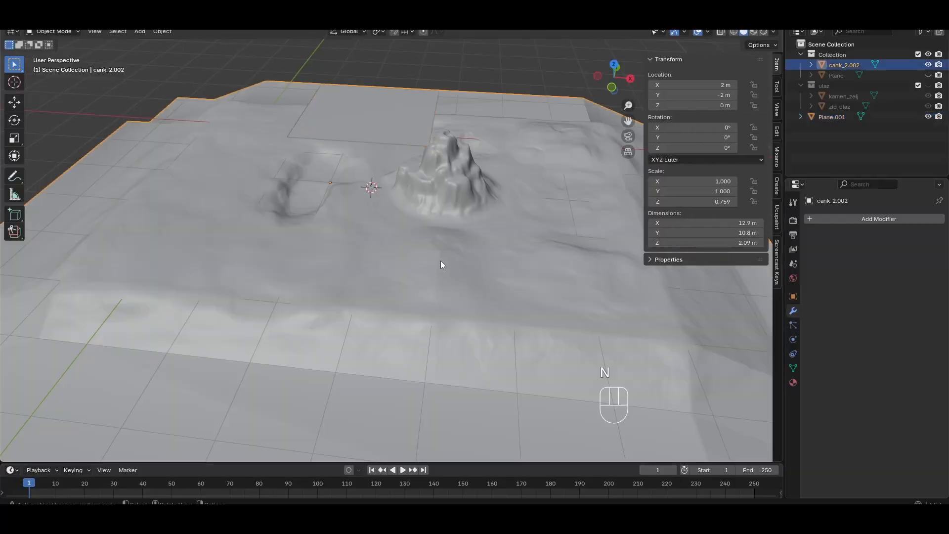
pyautogui.doubleClick(744, 222)
pyautogui.hotkey('ctrl', 'c')
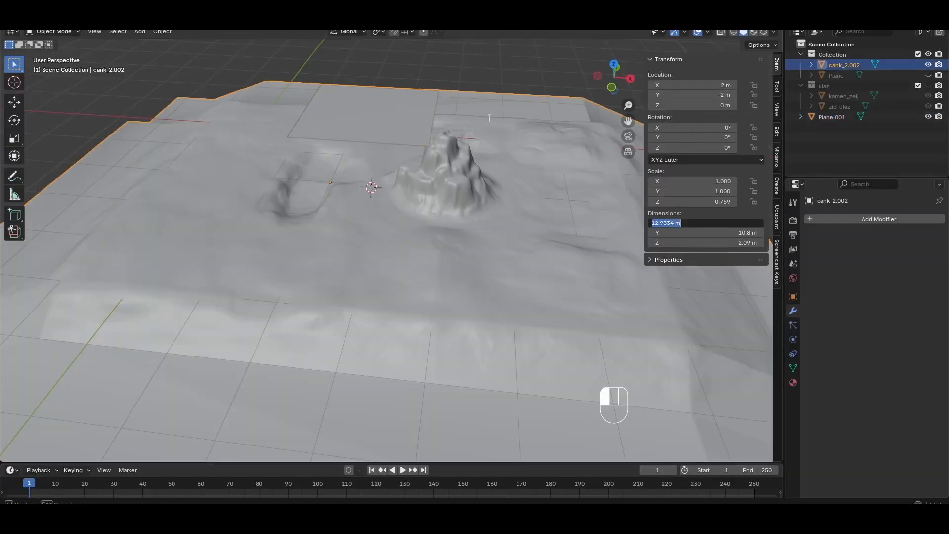
pyautogui.click(399, 119)
pyautogui.click(398, 118)
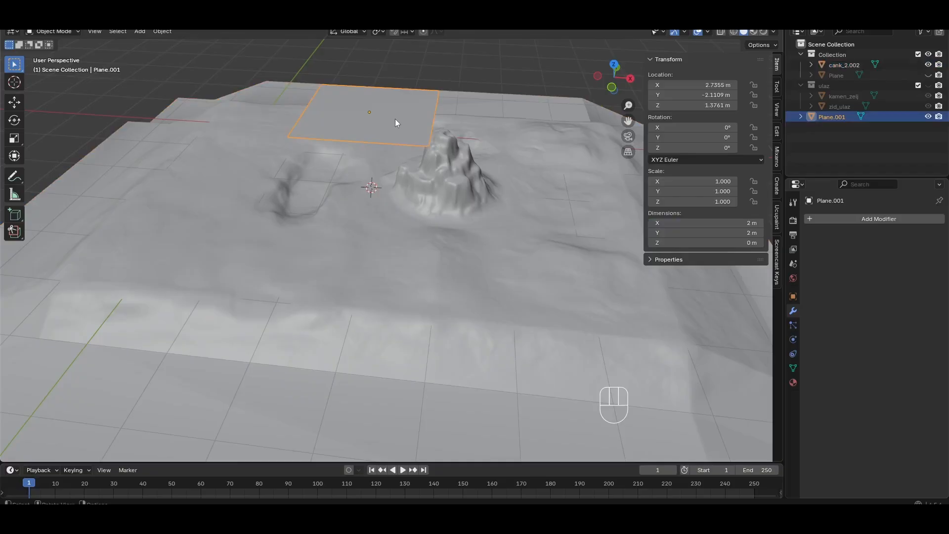
pyautogui.doubleClick(736, 222)
pyautogui.hotkey('ctrl', 'v')
pyautogui.press('Return')
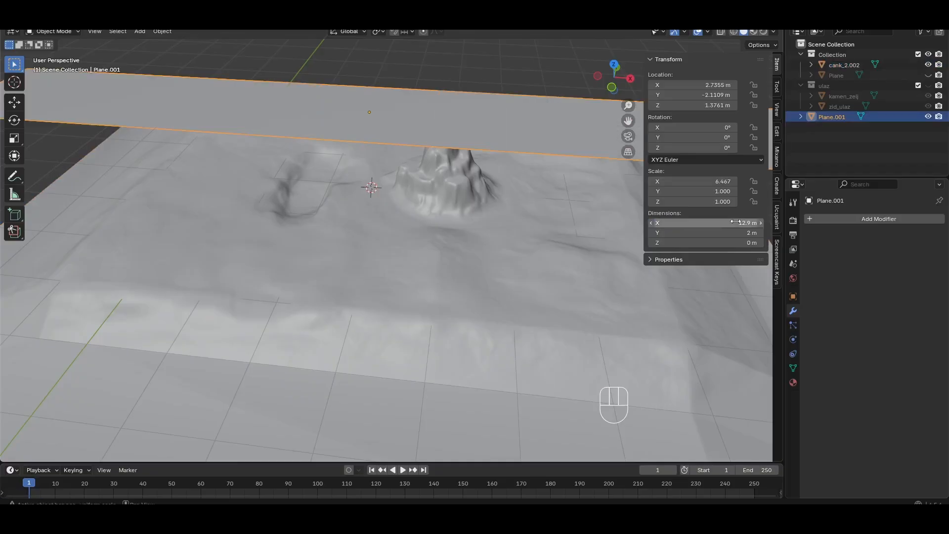
# Copy the terrain's Y dimension, 10.8 m, to the plane's Y dimension
pyautogui.click(493, 286)
pyautogui.doubleClick(724, 233)
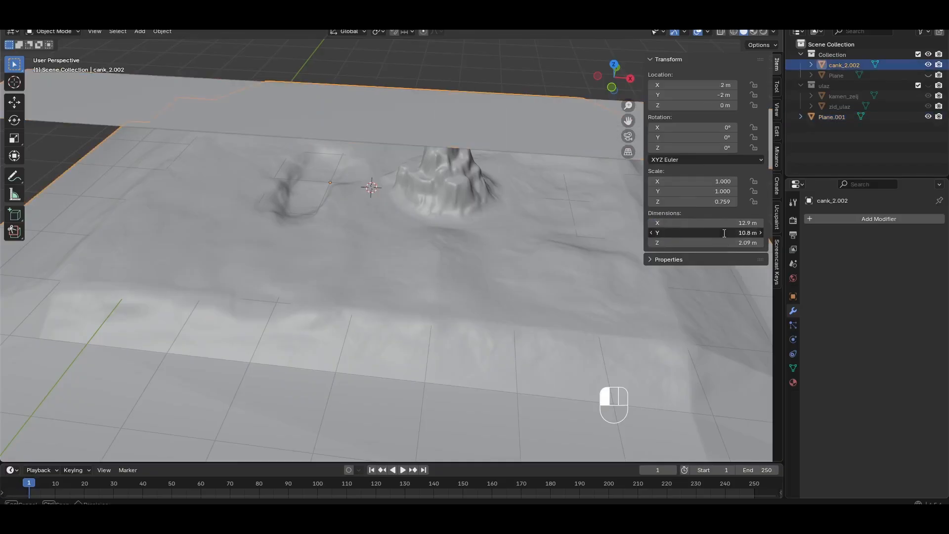
pyautogui.click(497, 124)
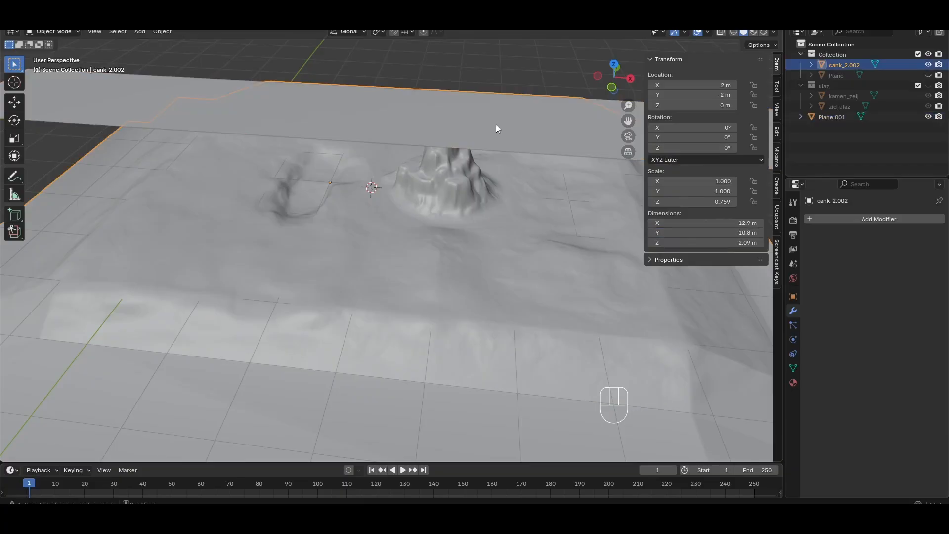
pyautogui.click(497, 124)
pyautogui.click(725, 242)
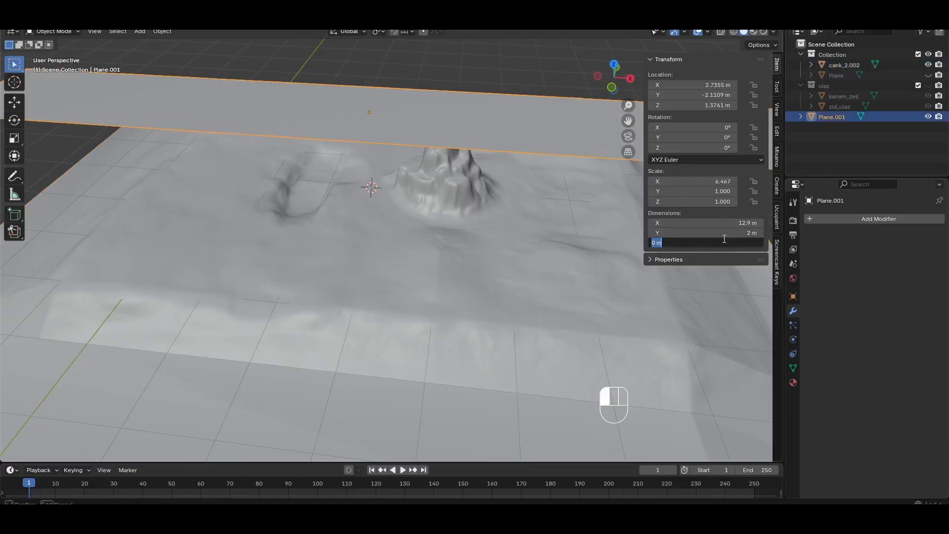
pyautogui.click(721, 234)
pyautogui.click(721, 234)
pyautogui.hotkey('ctrl', 'v')
pyautogui.press('Return')
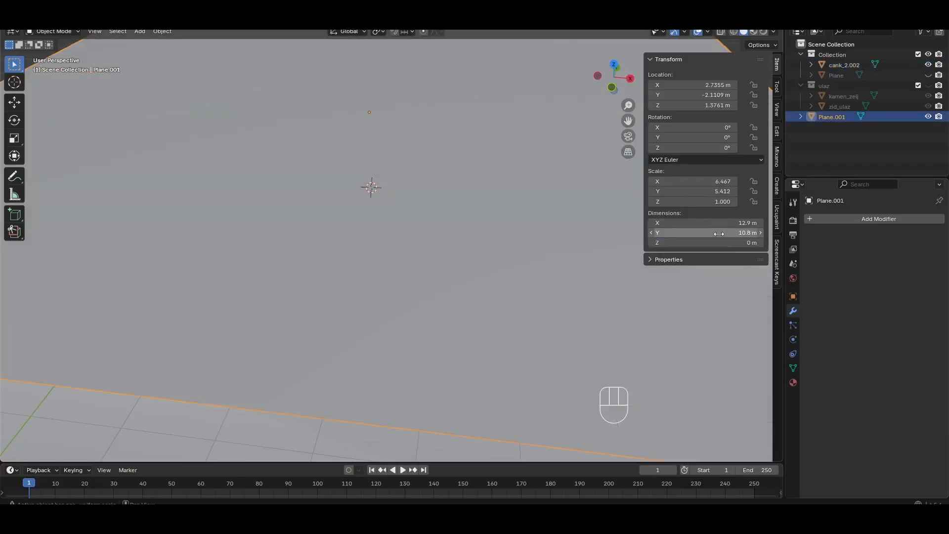
# Turn on X-ray in top view and align the plane over the terrain, moving it about 0.137 m in X and 0.098 m in Y
pyautogui.scroll(-5, 473, 217)
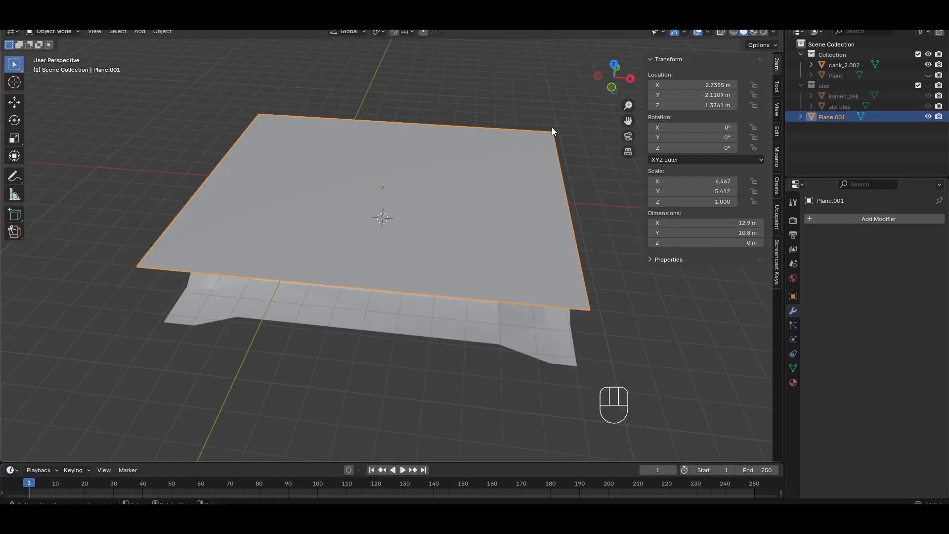
pyautogui.press('n')
pyautogui.press('KP_7')
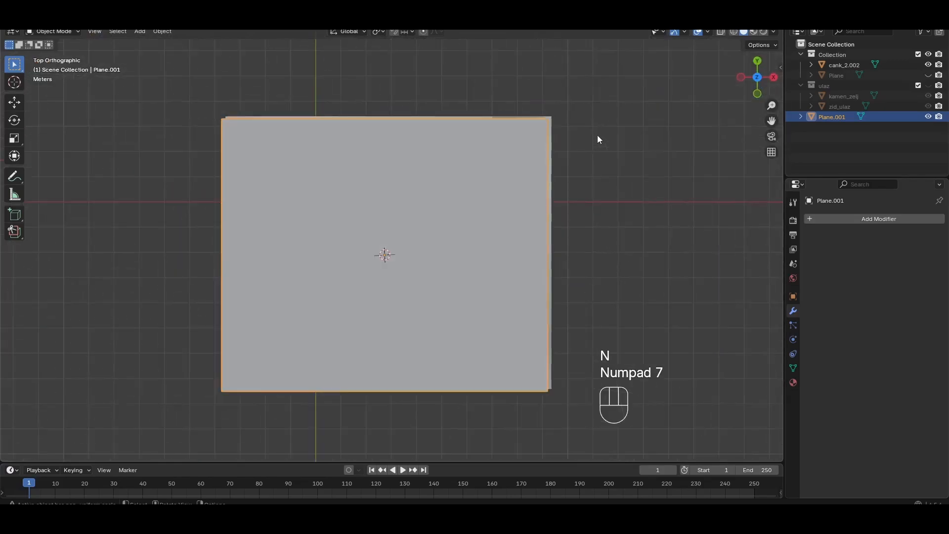
pyautogui.click(721, 32)
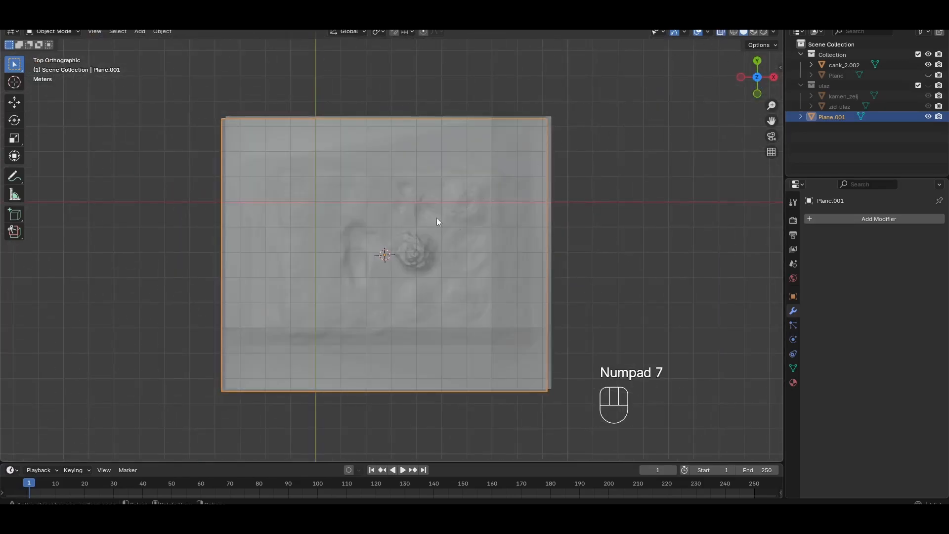
pyautogui.press('g')
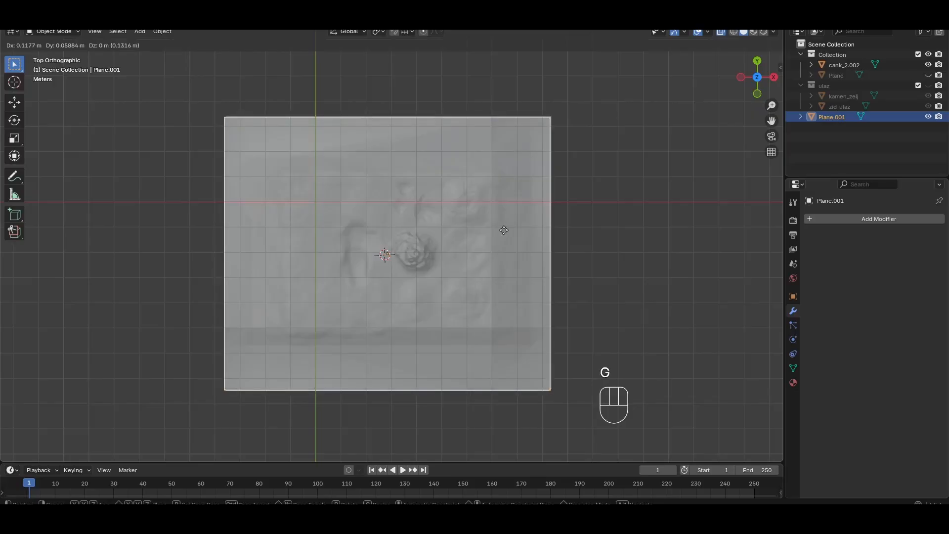
pyautogui.click(504, 230)
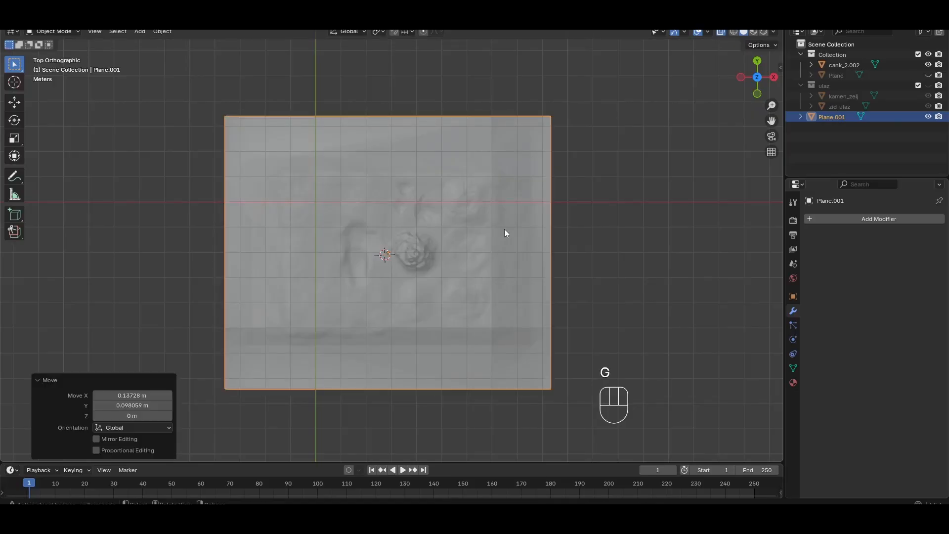
# Enter Edit Mode on the plane and add three evenly spaced loop cuts that divide its X length
pyautogui.moveTo(505, 333); pyautogui.dragTo(479, 233, button='middle')
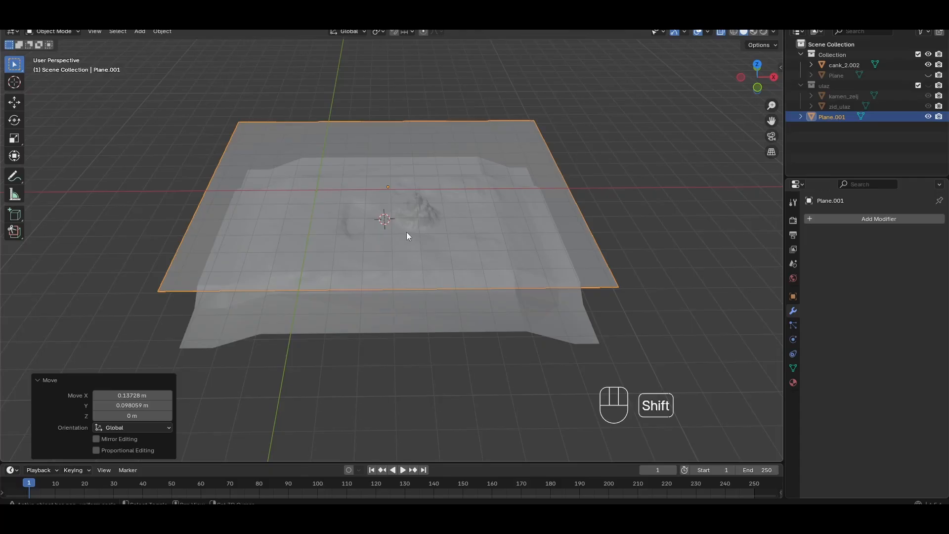
pyautogui.keyDown('shift'); pyautogui.moveTo(407, 233); pyautogui.dragTo(418, 245, button='middle'); pyautogui.keyUp('shift')
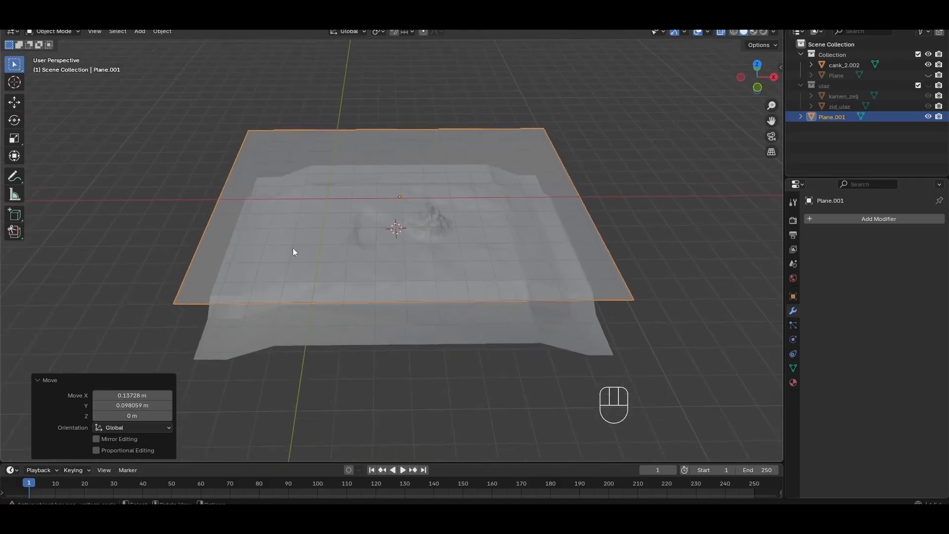
pyautogui.press('ctrl')
pyautogui.hotkey('ctrl', 'r')
pyautogui.press('Tab')
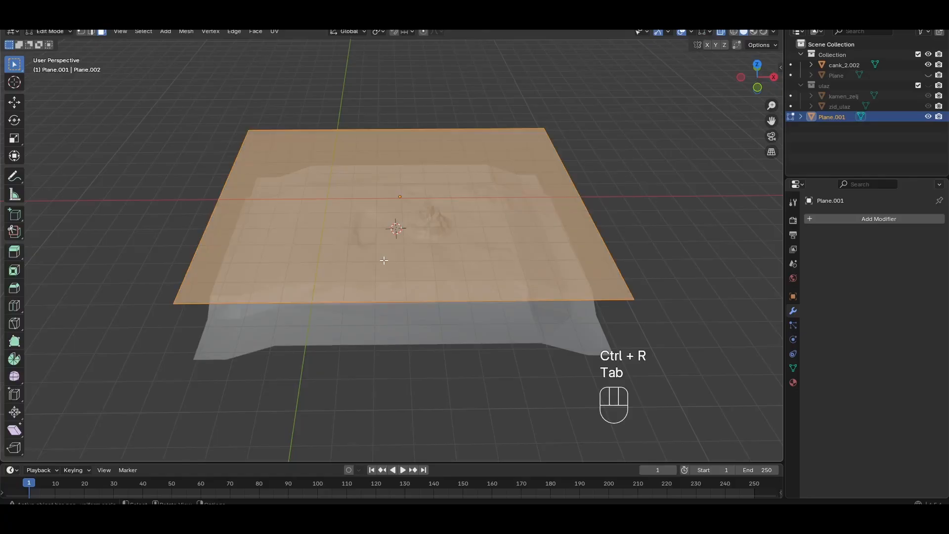
pyautogui.hotkey('ctrl', 'r')
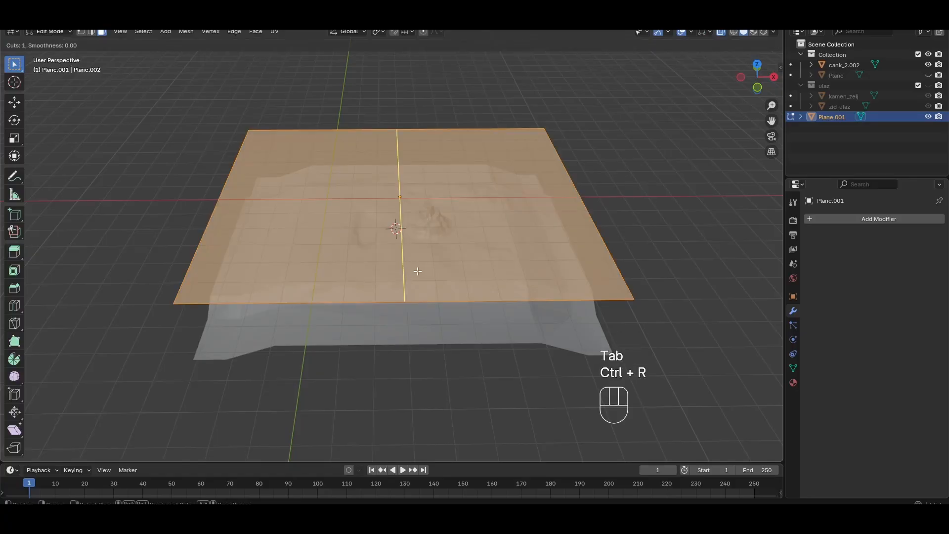
pyautogui.scroll(3, 418, 272)
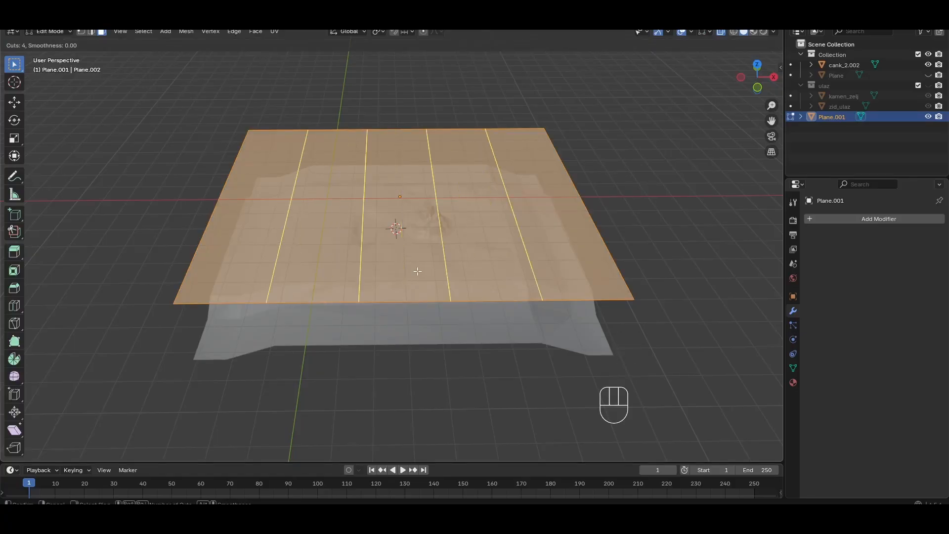
pyautogui.scroll(-1, 418, 272)
pyautogui.click(417, 272)
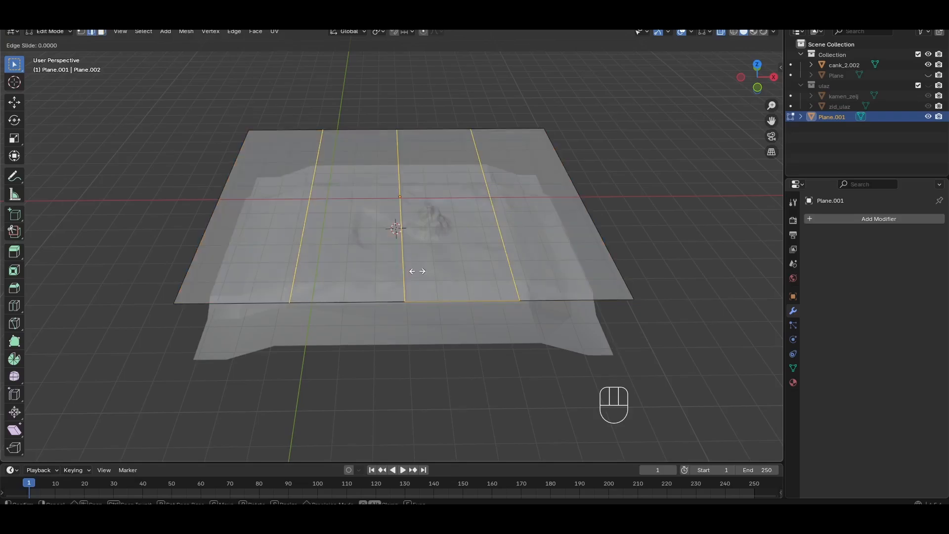
pyautogui.rightClick(418, 271)
# Add two evenly spaced loop cuts to the plane, perpendicular to the existing three
pyautogui.moveTo(614, 244); pyautogui.dragTo(523, 225, button='middle')
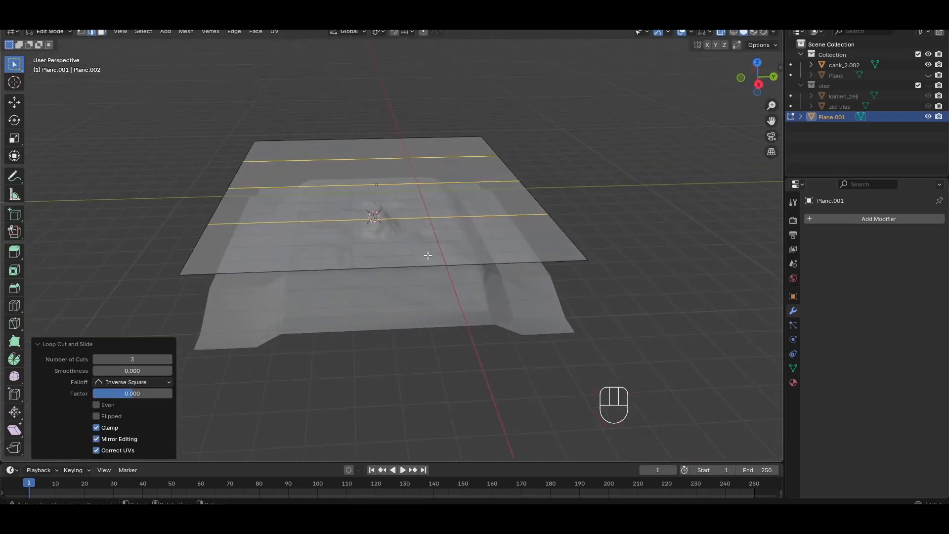
pyautogui.press('ctrl')
pyautogui.hotkey('ctrl', 'r')
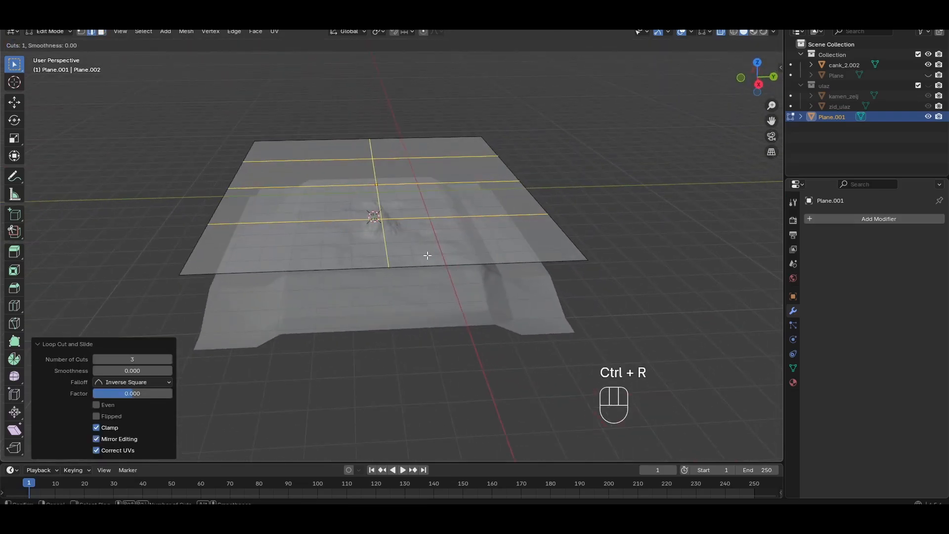
pyautogui.scroll(1, 427, 255)
pyautogui.click(428, 256)
pyautogui.click(428, 256)
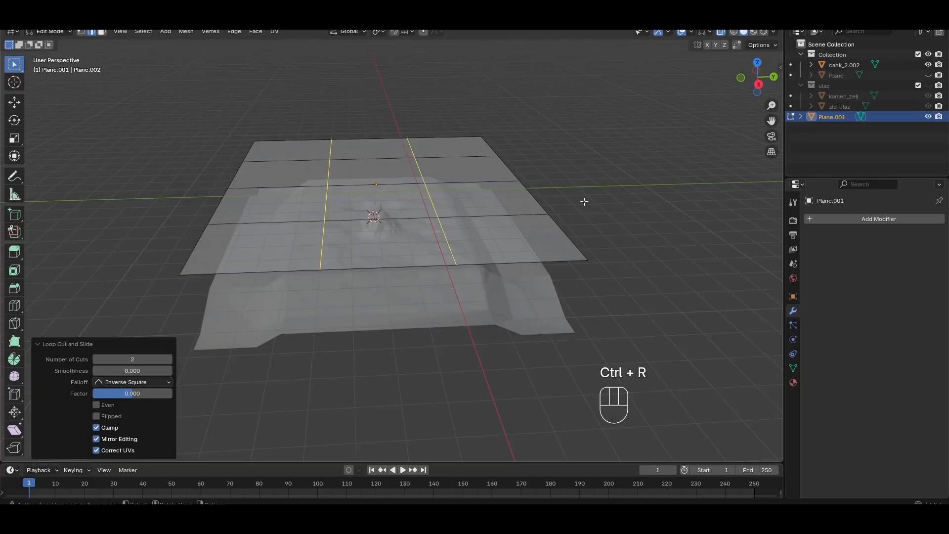
# Select the terrain cank_2.002 in top view and return the plane to Object Mode
pyautogui.moveTo(583, 201); pyautogui.dragTo(651, 250, button='middle')
pyautogui.press('KP_7')
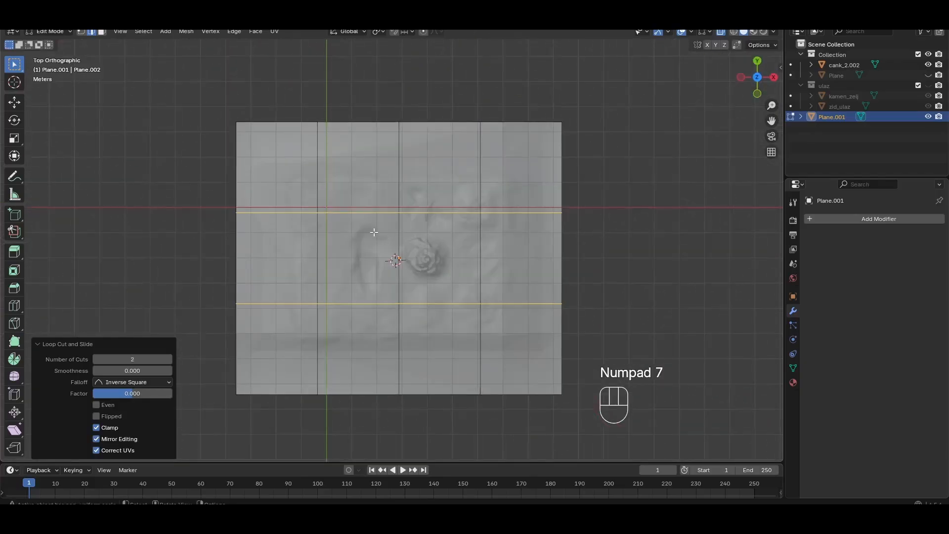
pyautogui.click(832, 66)
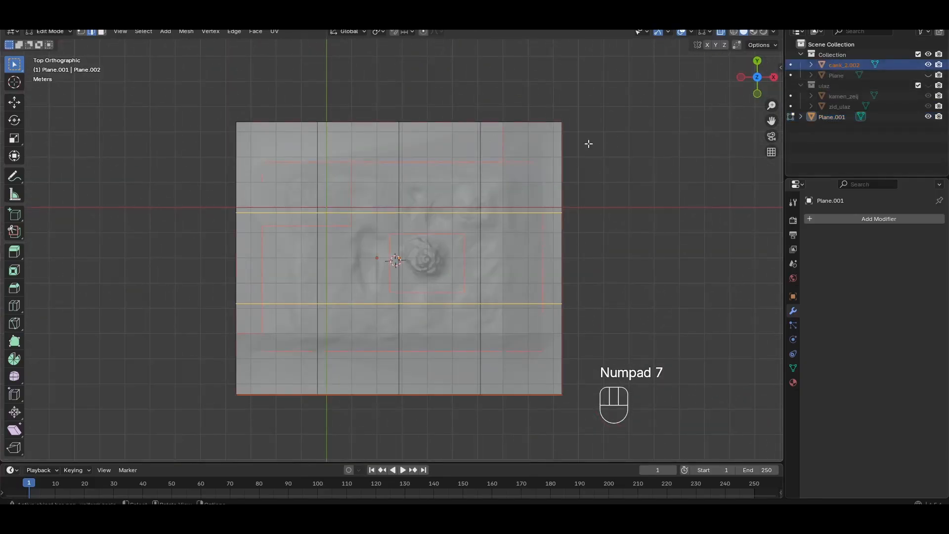
pyautogui.scroll(1, 372, 180)
pyautogui.press('Tab')
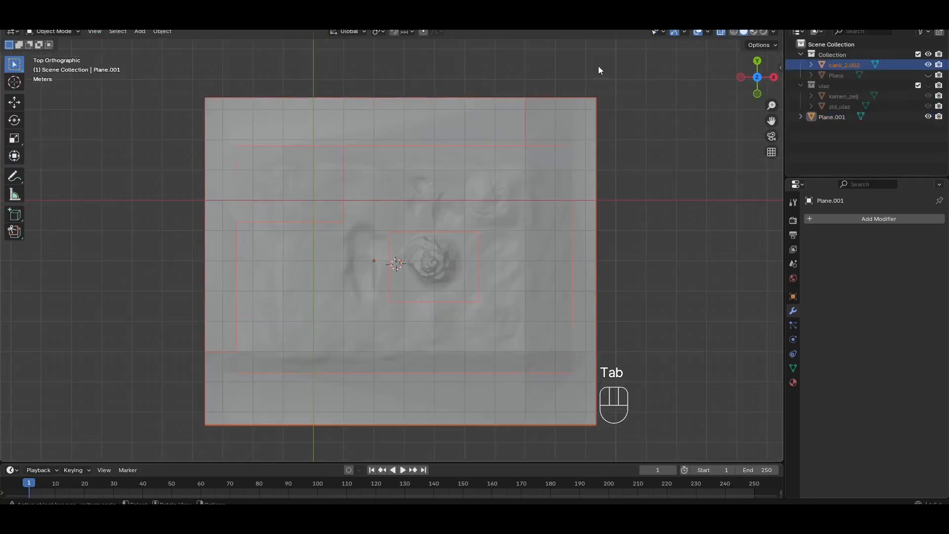
# Enter Edit Mode on the dividing plane and the terrain together and examine how the plane's grid lies over the mesh
pyautogui.press('Tab')
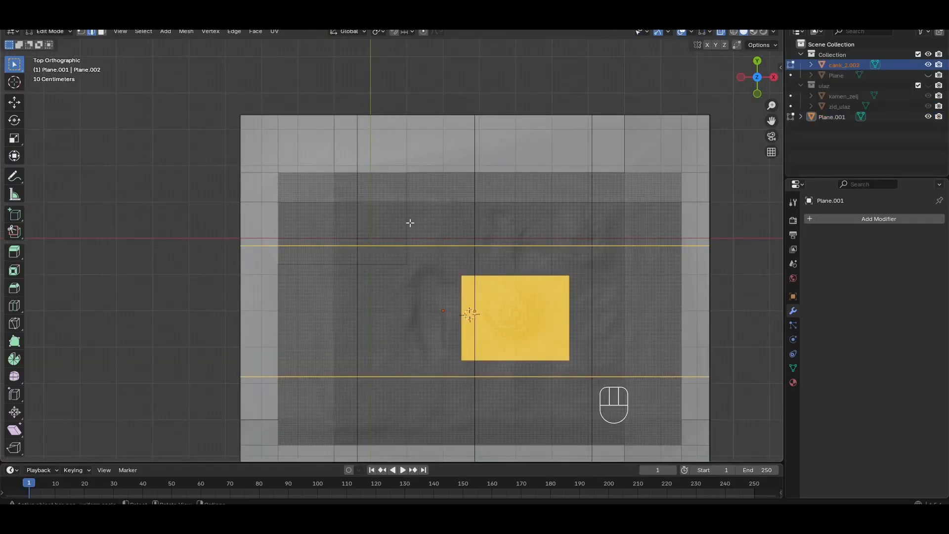
pyautogui.moveTo(448, 218); pyautogui.dragTo(453, 240, button='middle')
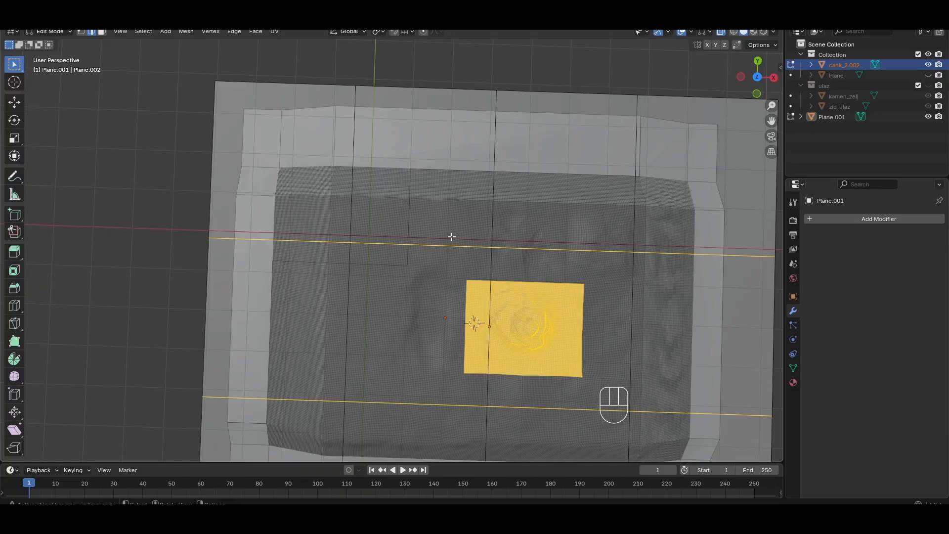
pyautogui.moveTo(541, 295); pyautogui.dragTo(505, 219, button='middle')
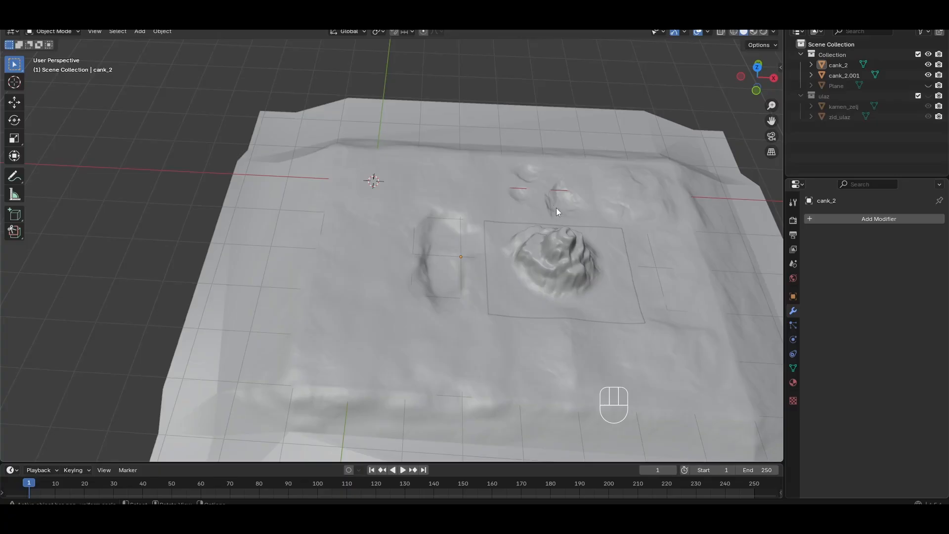
pyautogui.moveTo(556, 208)
pyautogui.mouseDown(button='middle')
pyautogui.moveTo(477, 152)
pyautogui.moveTo(465, 228)
pyautogui.moveTo(548, 215)
pyautogui.mouseUp(button='middle')
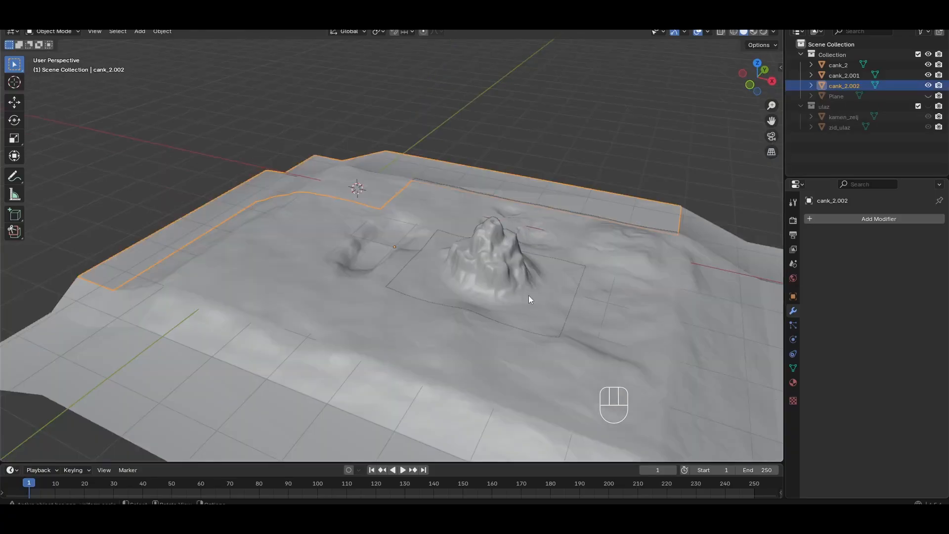
# Select the mountain piece cank_2.001 of the divided terrain
pyautogui.click(529, 296)
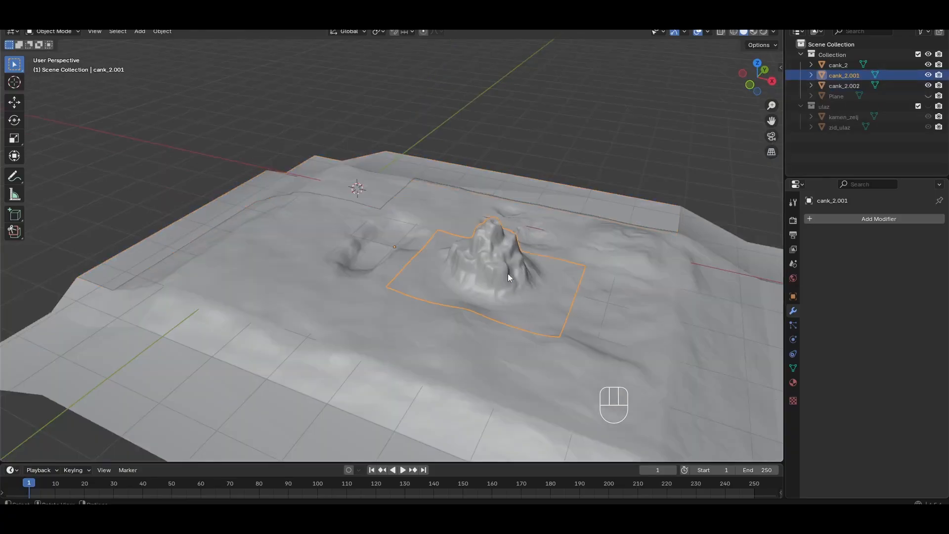
pyautogui.keyDown('shift'); pyautogui.moveTo(615, 175); pyautogui.dragTo(467, 237, button='middle'); pyautogui.keyUp('shift')
pyautogui.scroll(3, 467, 240)
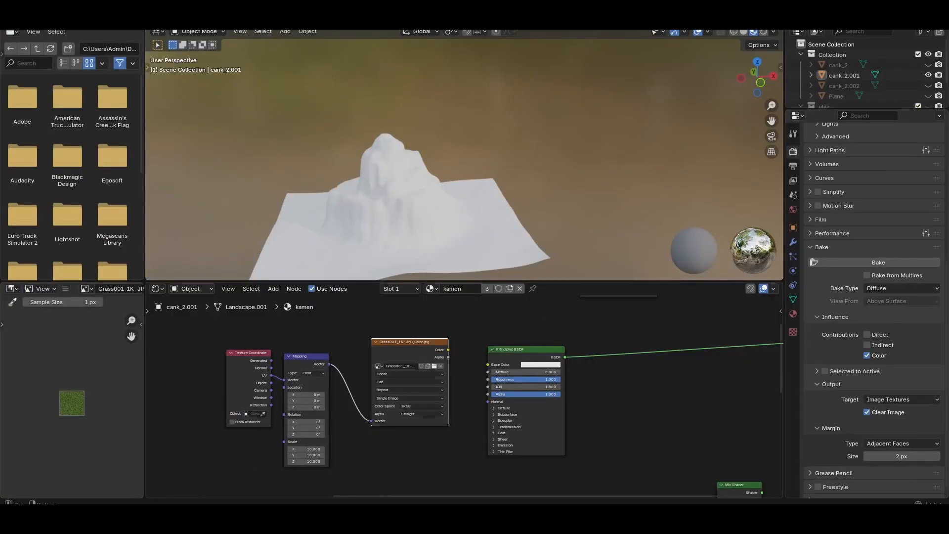
# Open the UV Editing workspace, unwrap the whole cank_2.001 mesh with Unwrap Angle Based, and deselect it
pyautogui.click(226, 18)
pyautogui.scroll(-3, 540, 239)
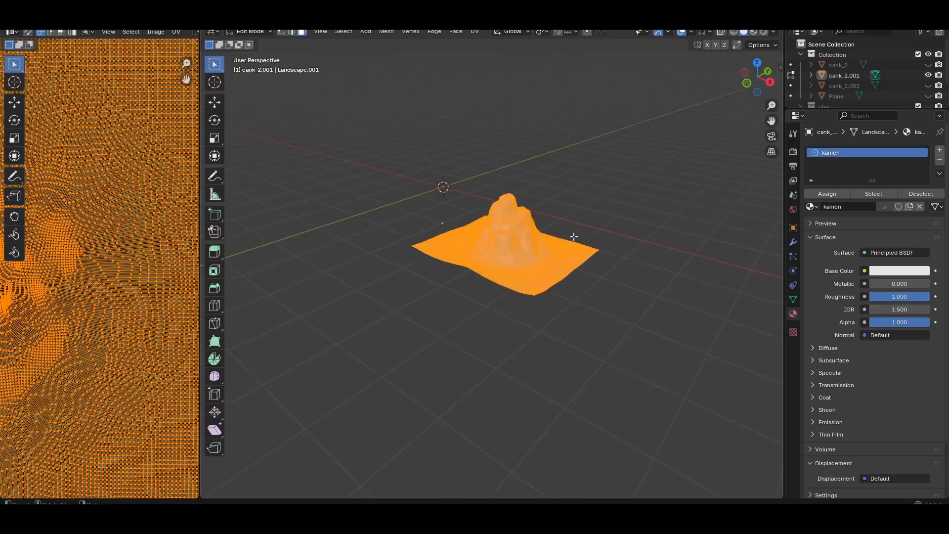
pyautogui.moveTo(574, 237); pyautogui.dragTo(589, 251, button='middle')
pyautogui.scroll(5, 576, 315)
pyautogui.moveTo(589, 319); pyautogui.dragTo(582, 305, button='middle')
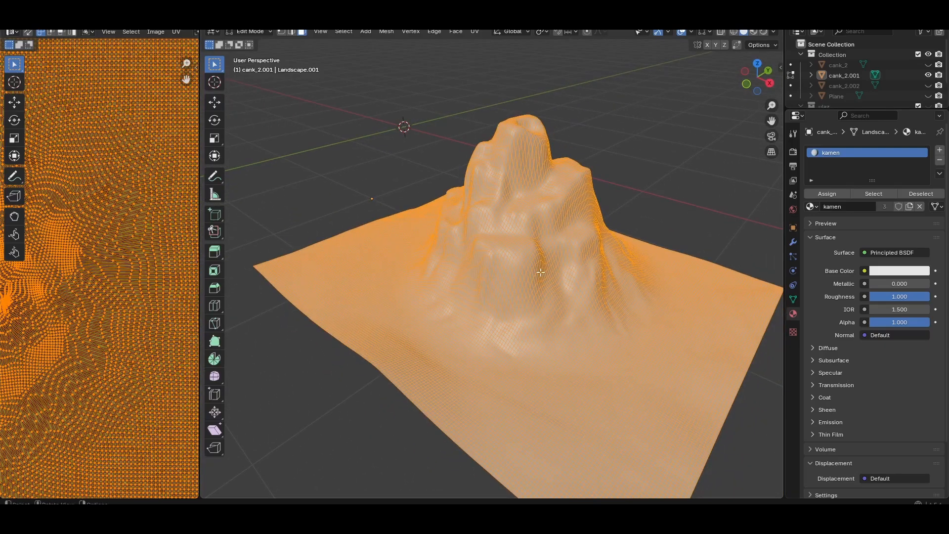
pyautogui.press('u')
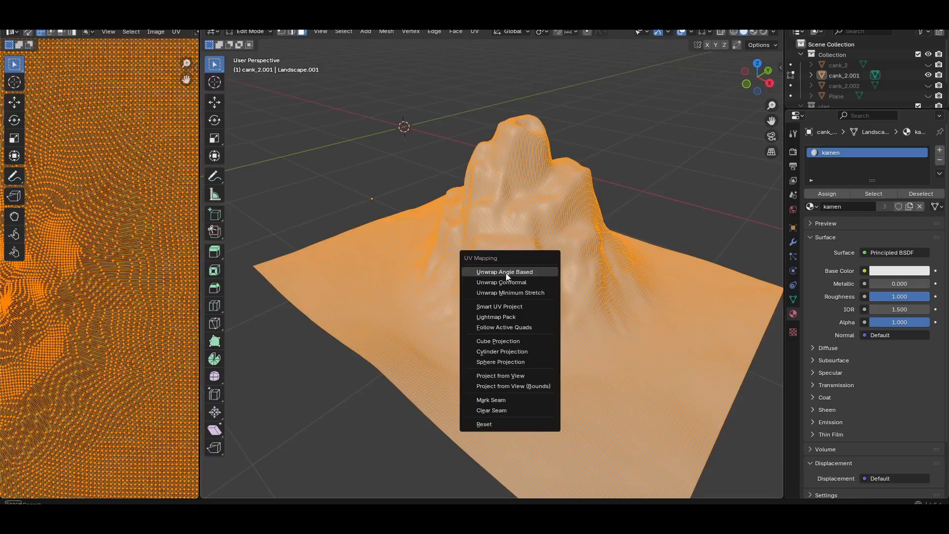
pyautogui.click(518, 277)
pyautogui.hotkey('alt', 'a')
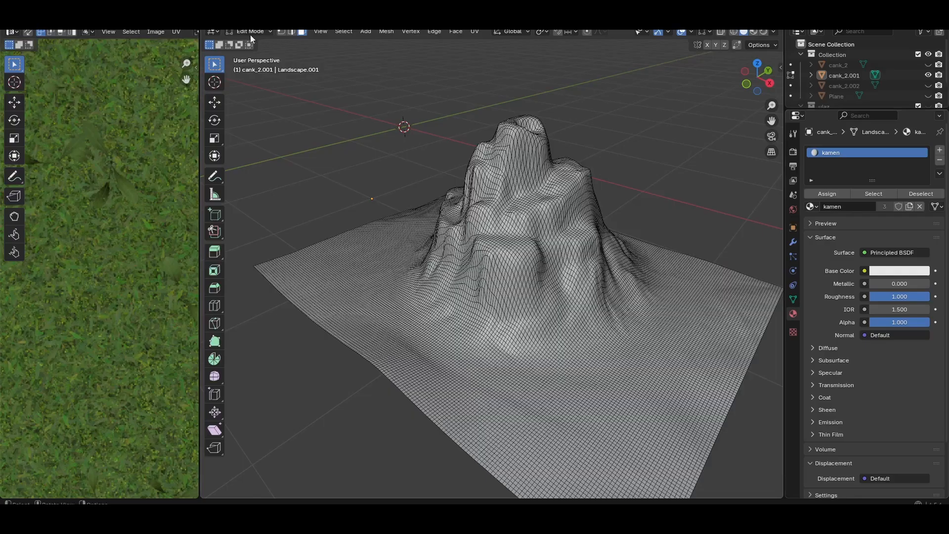
# Switch to the Shading workspace and move the Texture Coordinate, Mapping and grass texture nodes farther away from the Principled BSDF
pyautogui.click(323, 19)
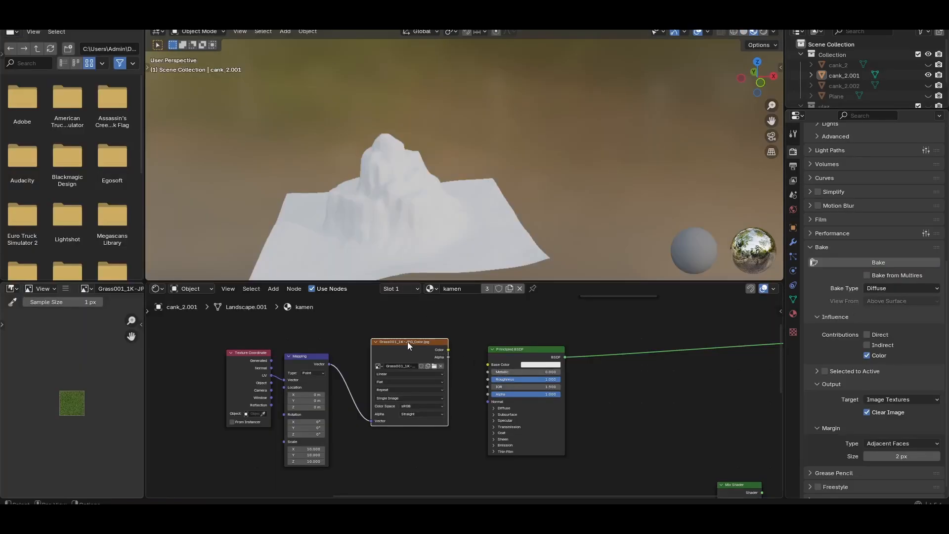
pyautogui.moveTo(220, 329); pyautogui.dragTo(434, 440)
pyautogui.moveTo(392, 341); pyautogui.dragTo(243, 341)
pyautogui.scroll(-2, 524, 357)
pyautogui.scroll(2, 401, 379)
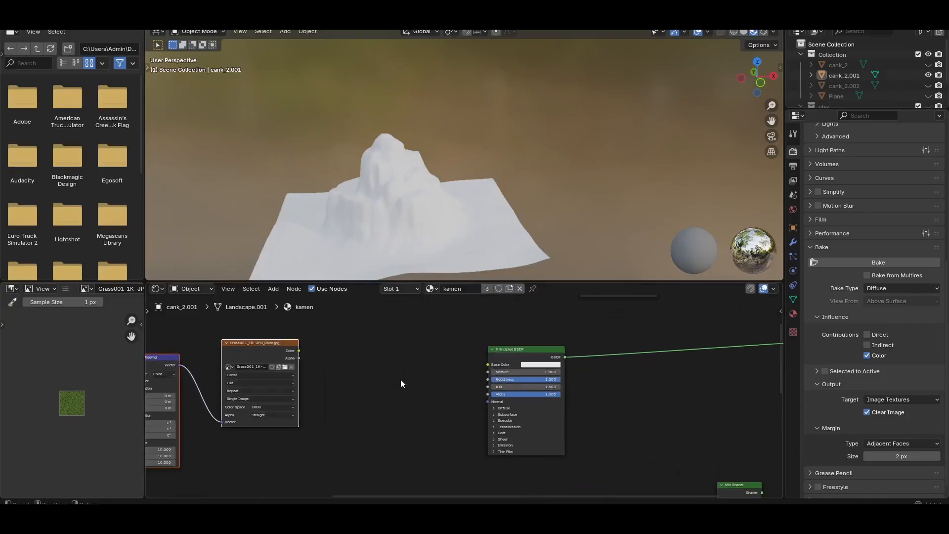
pyautogui.scroll(1, 400, 379)
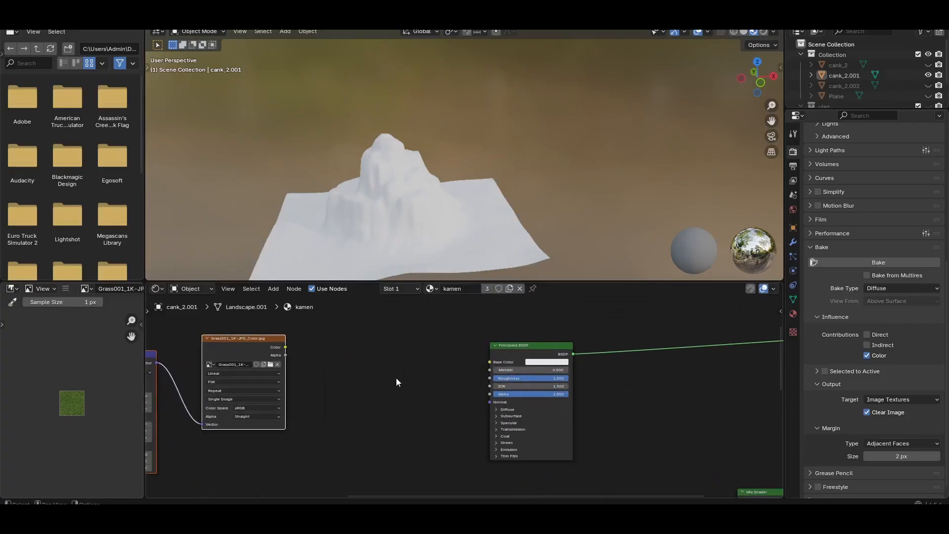
# Add an Image Texture node between the grass texture and the Principled BSDF, and delete it again
pyautogui.click(366, 363)
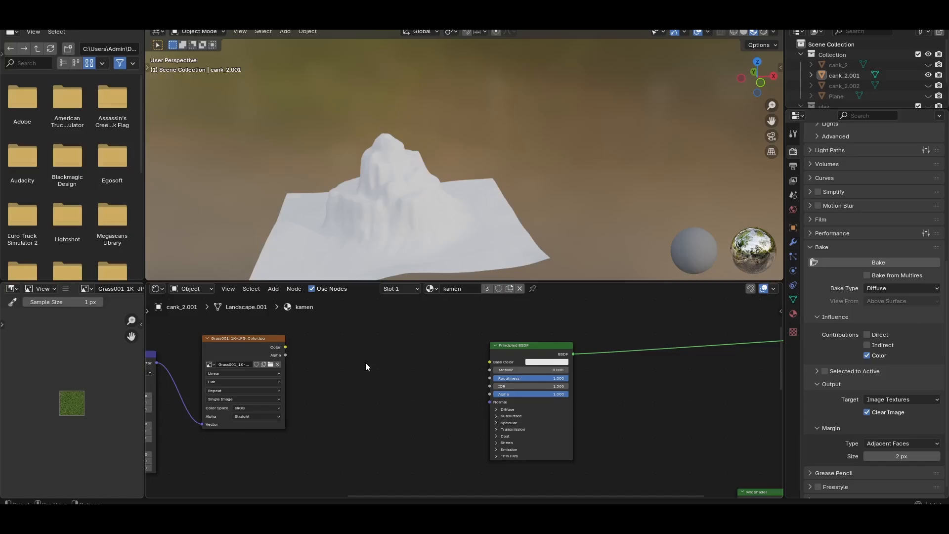
pyautogui.hotkey('shift', 'a')
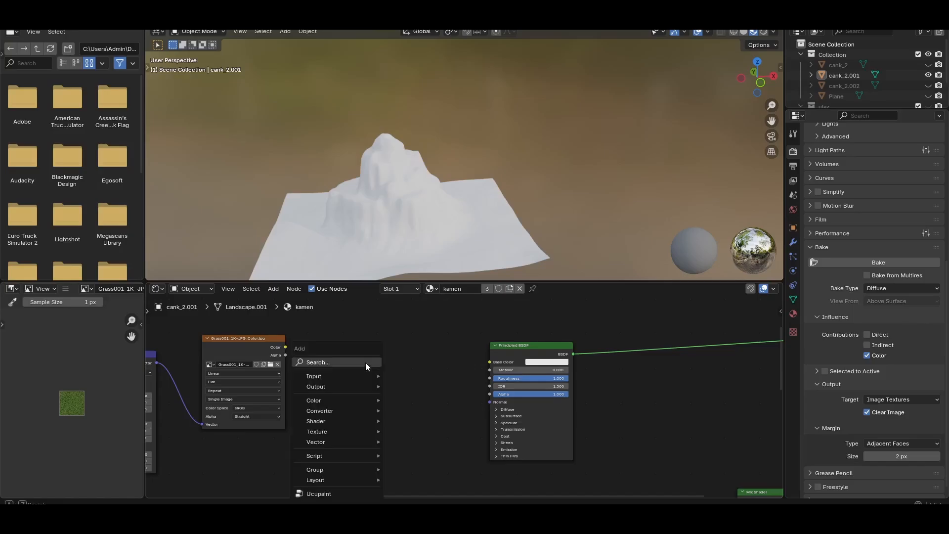
pyautogui.click(366, 362)
pyautogui.write('im')
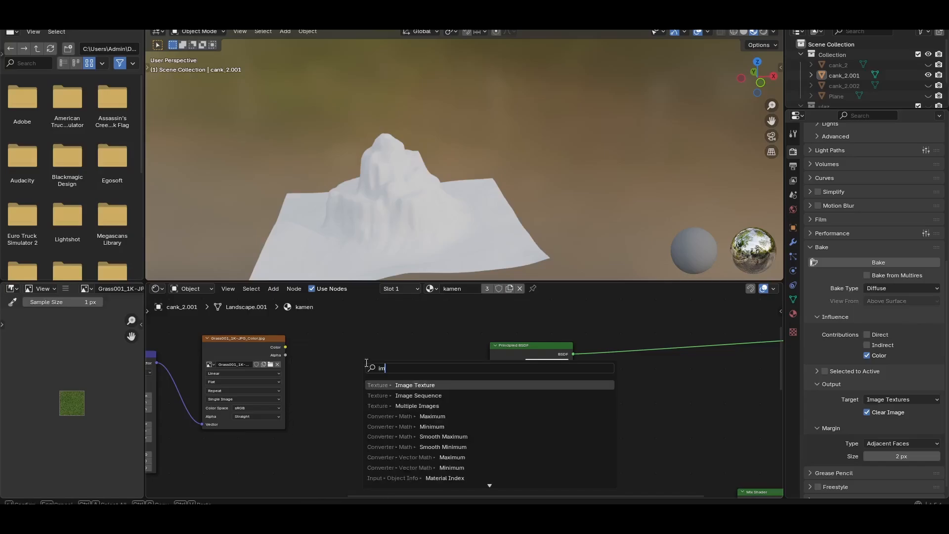
pyautogui.press('Return')
pyautogui.click(367, 363)
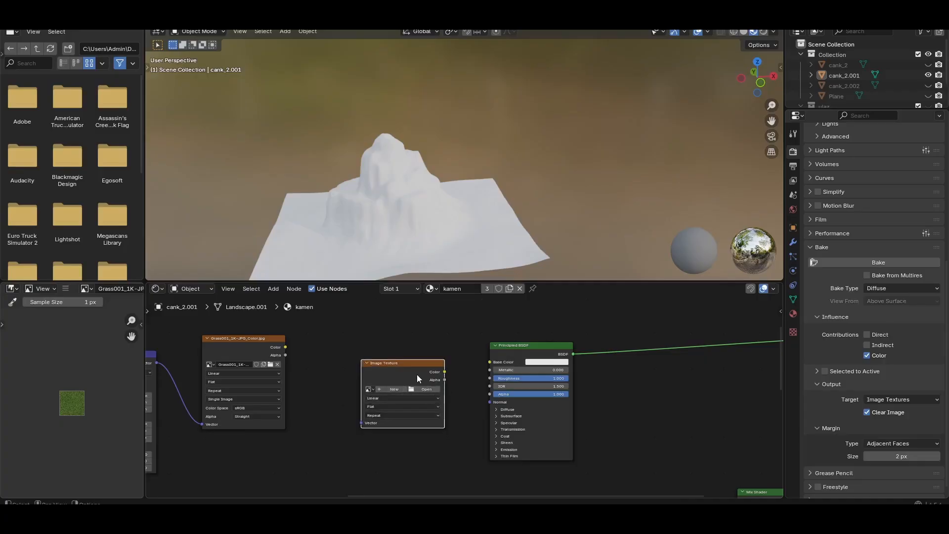
pyautogui.press('x')
# Move the grass texture node back beside the Principled BSDF and bring the Texture Coordinate and Mapping nodes closer to it
pyautogui.moveTo(247, 348); pyautogui.dragTo(397, 356)
pyautogui.scroll(-2, 215, 358)
pyautogui.scroll(-1, 218, 359)
pyautogui.moveTo(223, 360); pyautogui.dragTo(259, 352, button='middle')
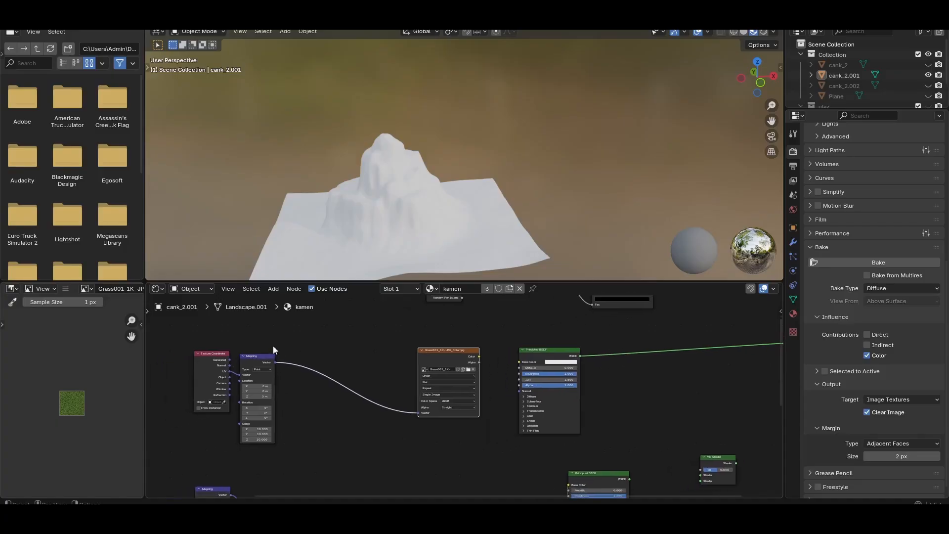
pyautogui.moveTo(214, 339); pyautogui.dragTo(292, 453)
pyautogui.moveTo(256, 362); pyautogui.dragTo(313, 353)
pyautogui.scroll(3, 427, 388)
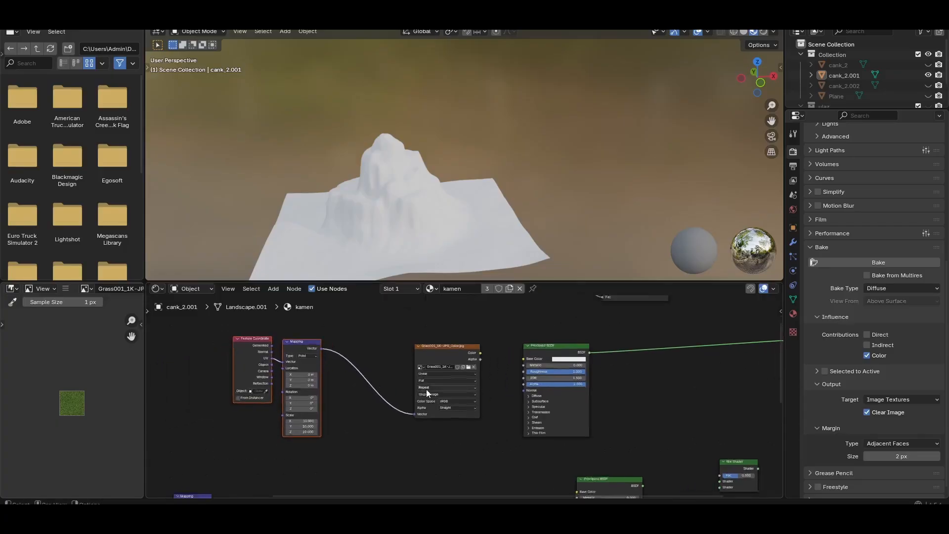
pyautogui.click(443, 343)
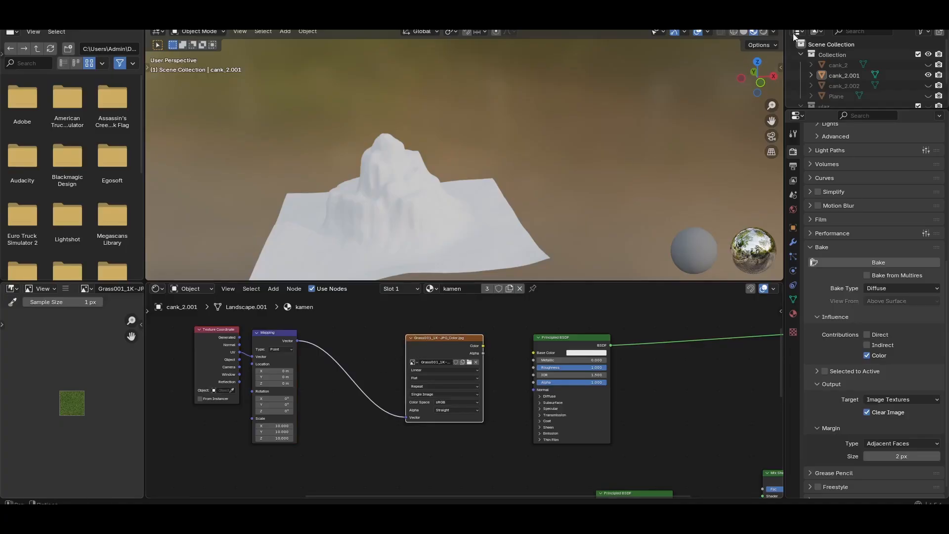
pyautogui.moveTo(186, 322); pyautogui.dragTo(313, 334)
pyautogui.click(346, 376)
pyautogui.scroll(3, 390, 421)
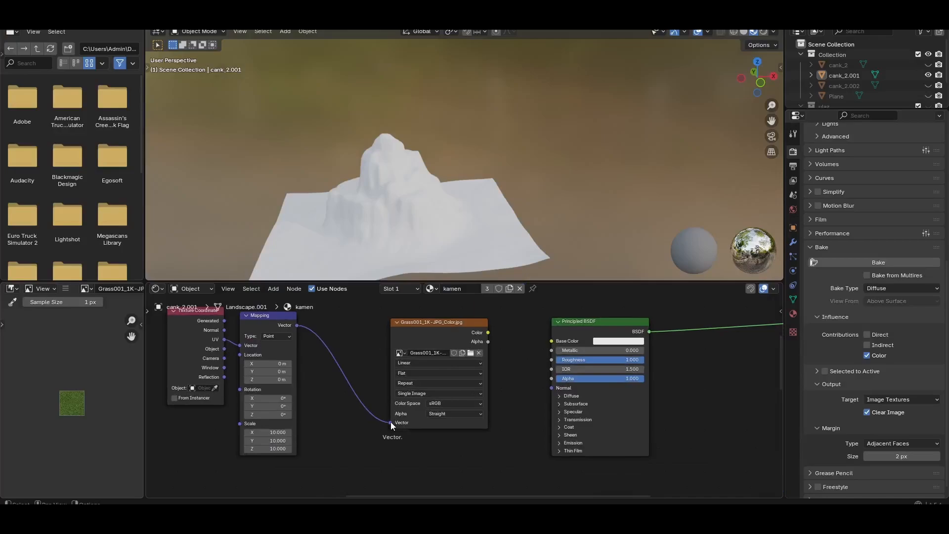
# Disconnect the Mapping node from the grass texture and link the texture's Color to the Principled BSDF's Base Color
pyautogui.moveTo(348, 353); pyautogui.dragTo(363, 387, button='middle')
pyautogui.moveTo(405, 457); pyautogui.dragTo(391, 451)
pyautogui.moveTo(504, 367); pyautogui.dragTo(567, 375)
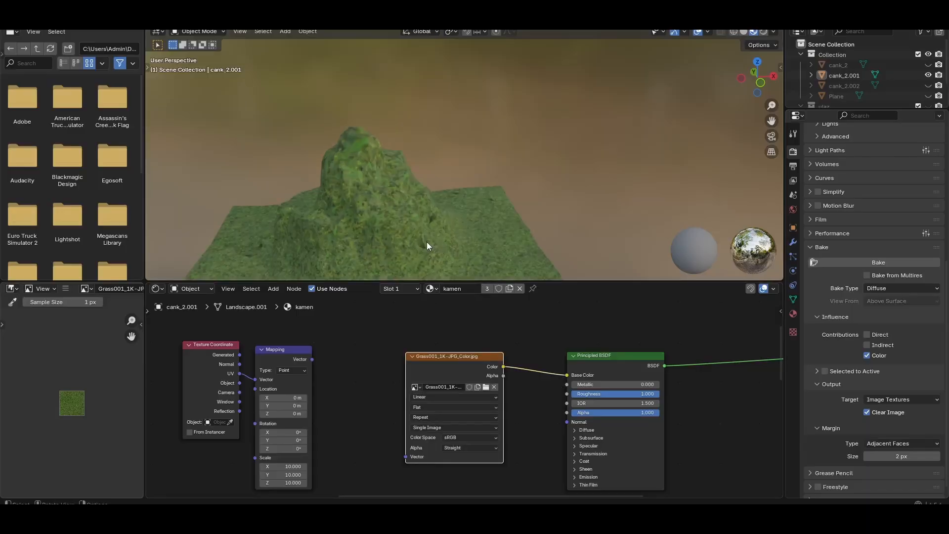
pyautogui.moveTo(435, 235); pyautogui.dragTo(431, 200, button='middle')
pyautogui.scroll(3, 415, 183)
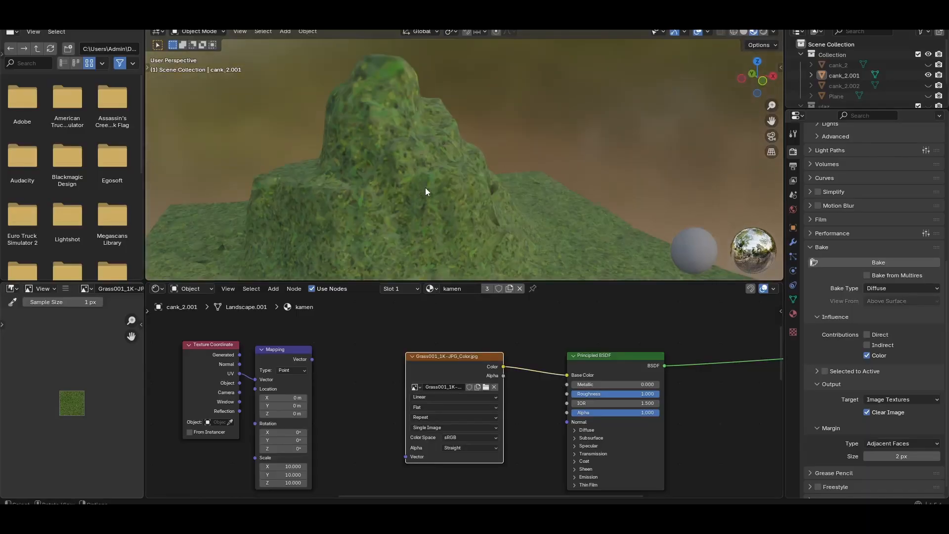
pyautogui.scroll(-1, 427, 194)
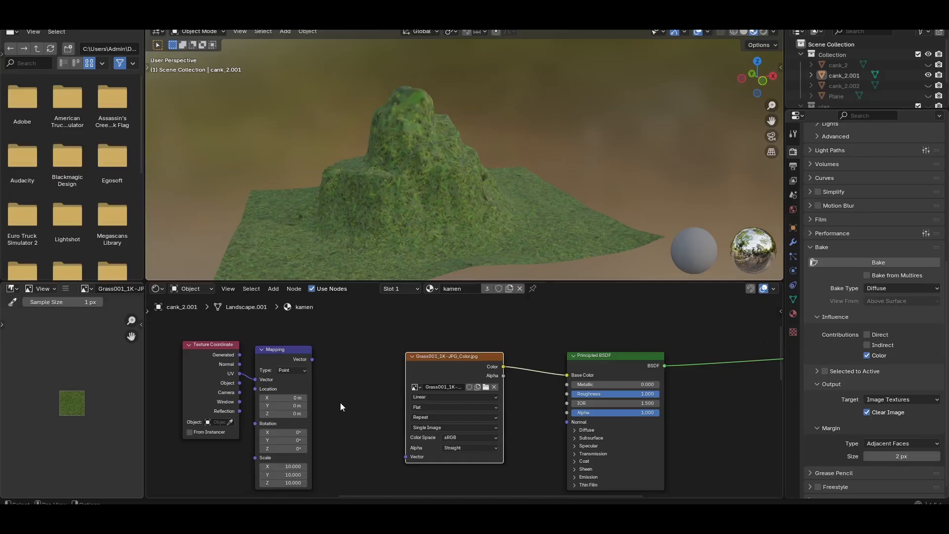
# Link the Mapping node's Vector output to the grass texture's Vector input and inspect the tiling on the mountain
pyautogui.moveTo(312, 360); pyautogui.dragTo(403, 458)
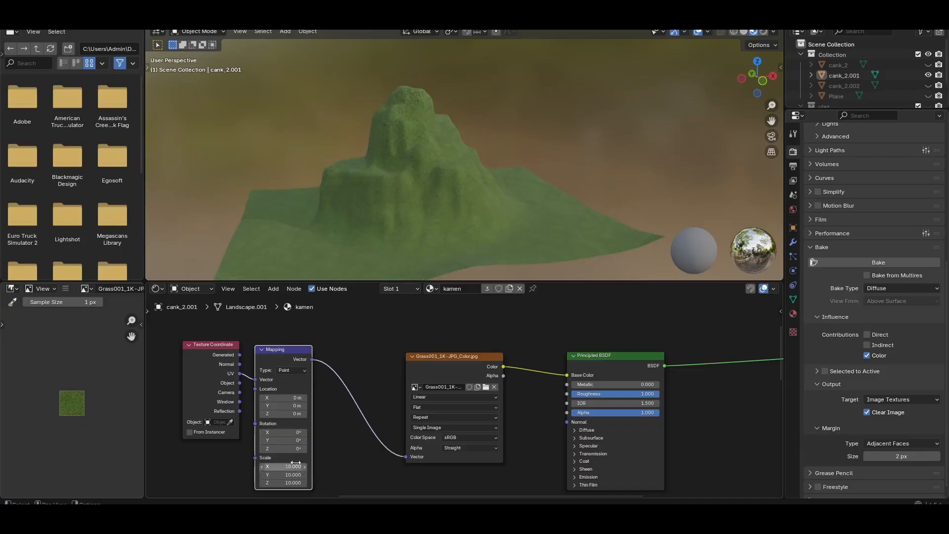
pyautogui.scroll(-2, 346, 438)
pyautogui.moveTo(349, 435); pyautogui.dragTo(349, 392, button='middle')
pyautogui.scroll(3, 349, 393)
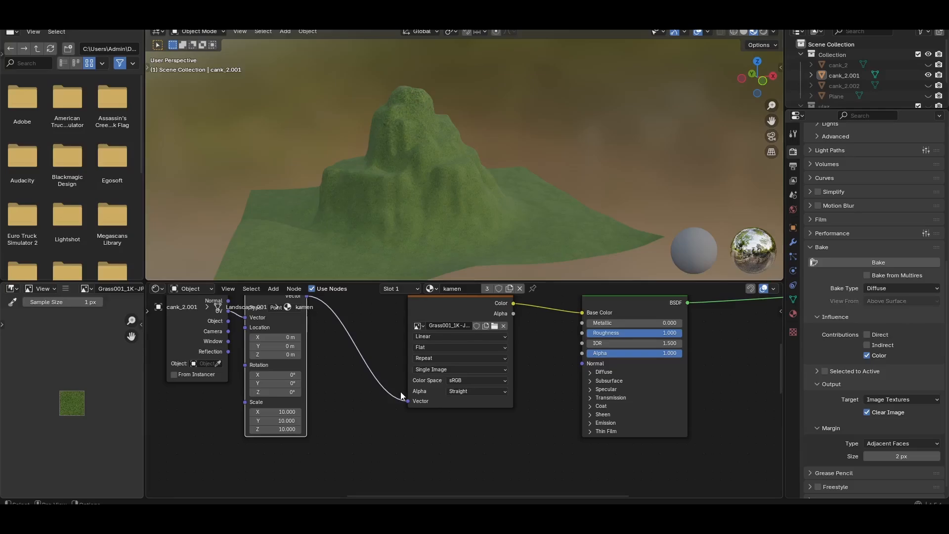
pyautogui.scroll(-1, 398, 389)
pyautogui.scroll(1, 370, 358)
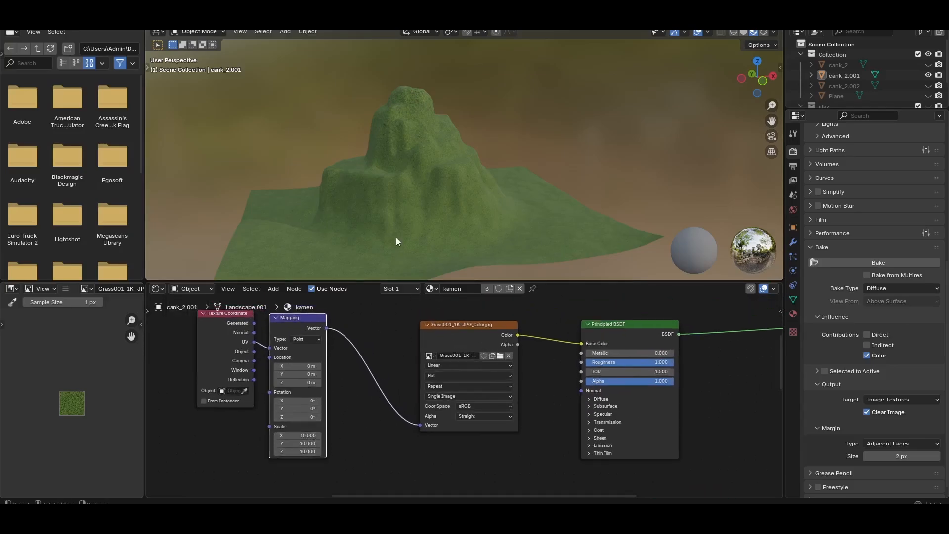
pyautogui.scroll(-1, 595, 352)
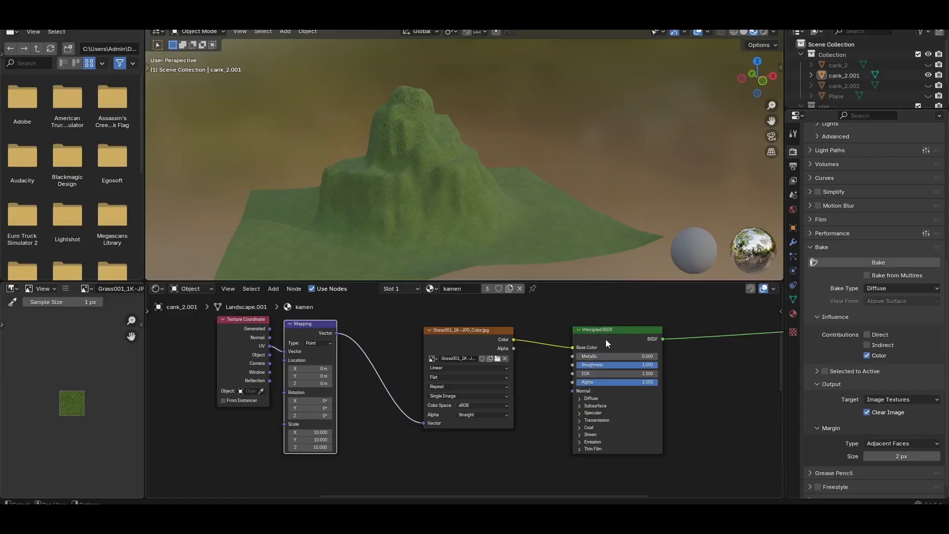
pyautogui.moveTo(702, 358); pyautogui.dragTo(671, 391, button='middle')
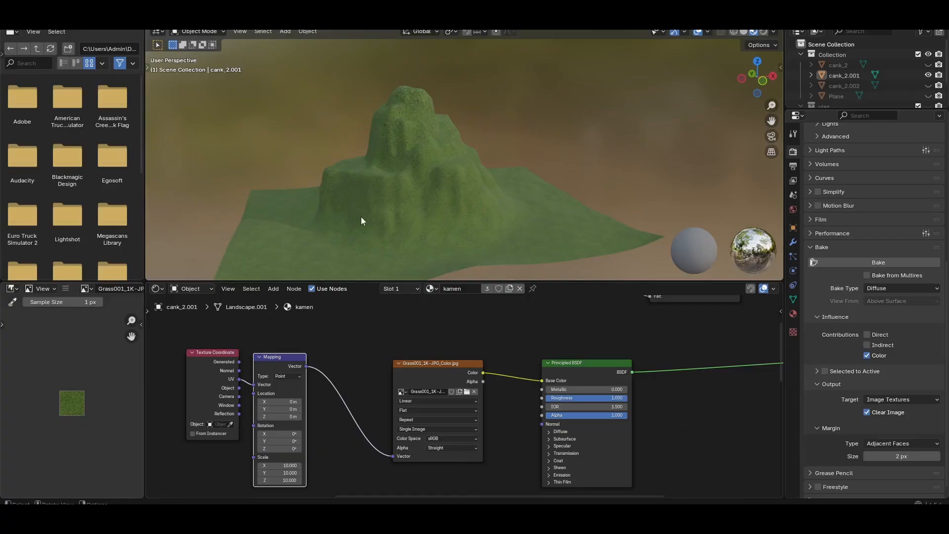
pyautogui.moveTo(421, 220); pyautogui.dragTo(491, 220, button='middle')
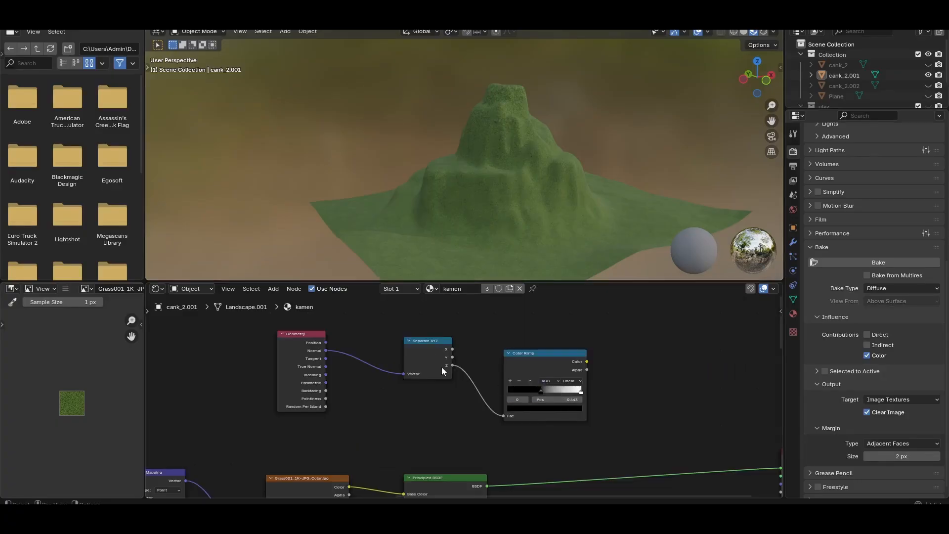
# Link the Color Ramp's Color output directly to the Material Output's Surface to preview the slope mask on the mountain
pyautogui.moveTo(619, 368); pyautogui.dragTo(602, 369, button='middle')
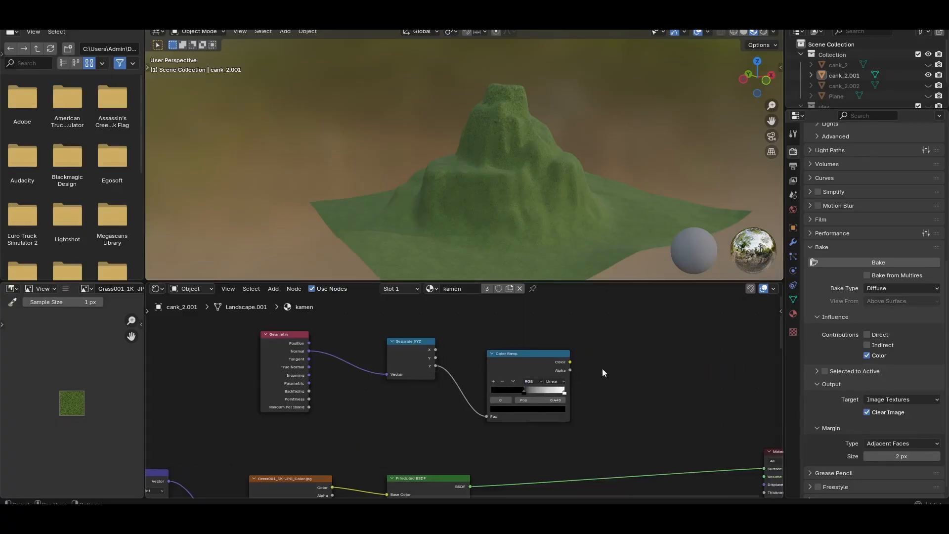
pyautogui.click(275, 342)
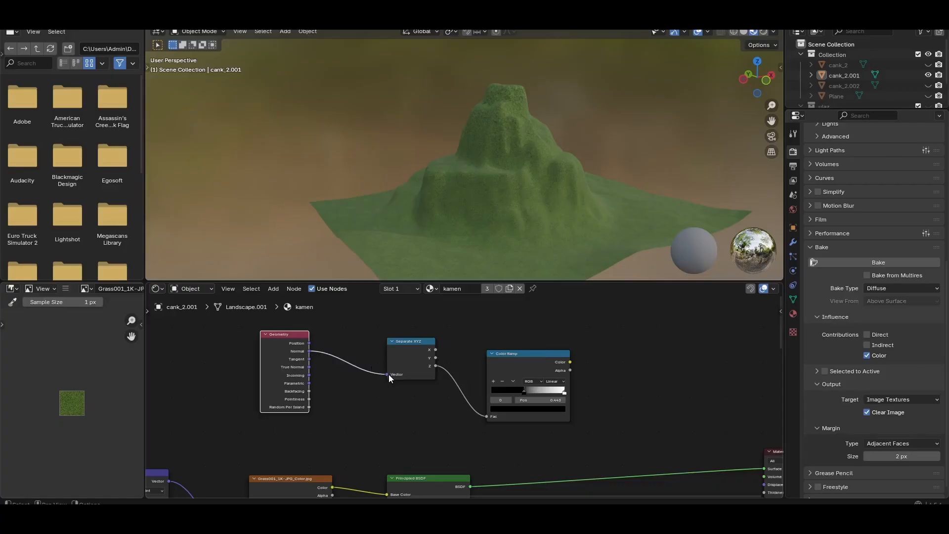
pyautogui.moveTo(504, 352); pyautogui.dragTo(436, 342, button='middle')
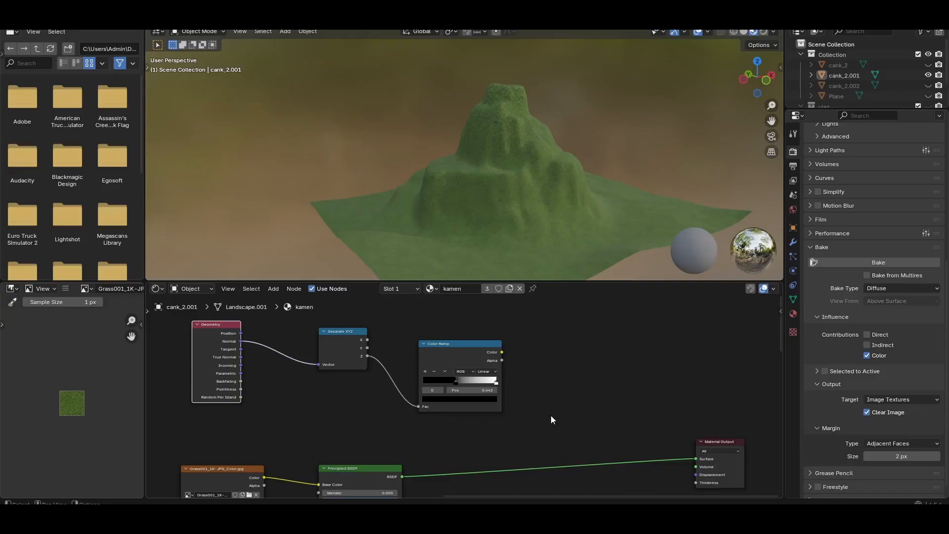
pyautogui.moveTo(552, 417); pyautogui.dragTo(493, 377, button='middle')
pyautogui.moveTo(435, 338); pyautogui.dragTo(629, 445)
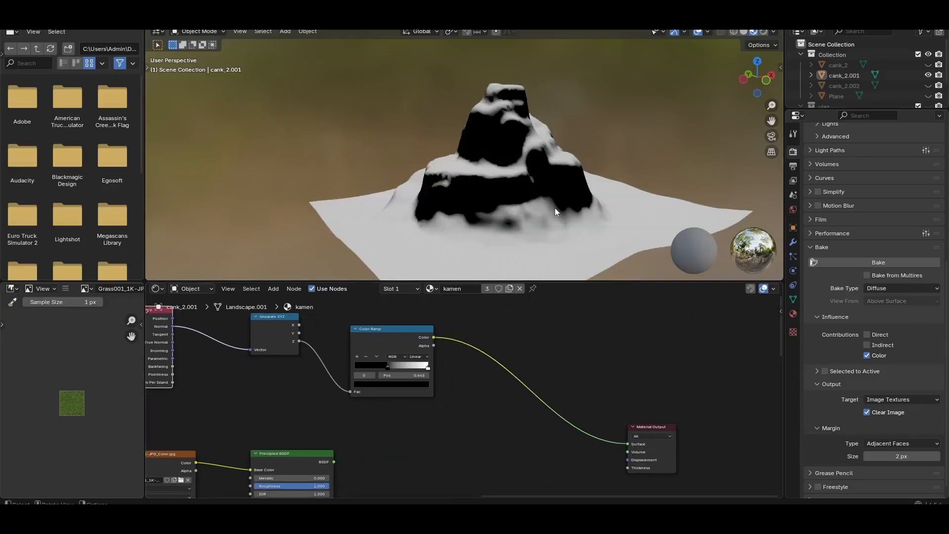
pyautogui.moveTo(511, 212); pyautogui.dragTo(476, 243, button='middle')
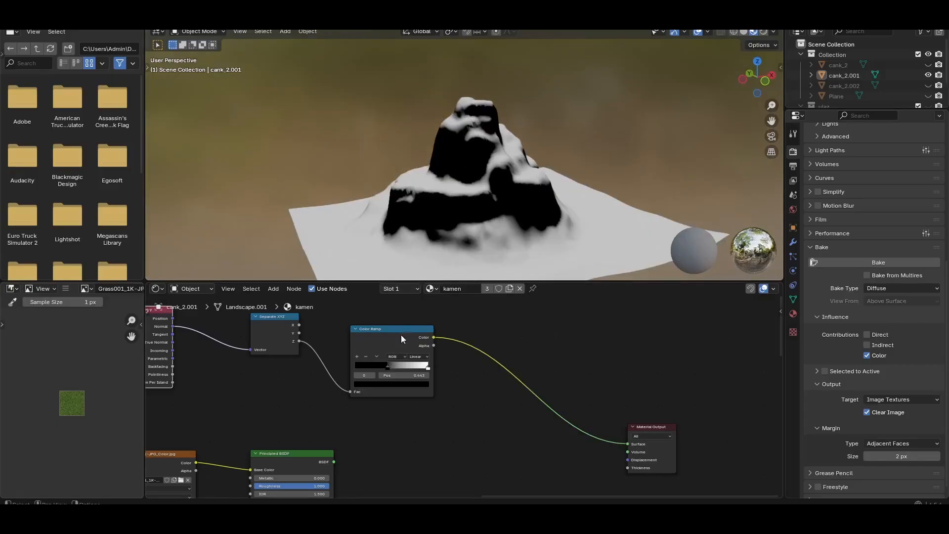
# Move the Color Ramp's dark stop to position 0.447 and link the grass Principled BSDF back to the Material Output's Surface
pyautogui.moveTo(387, 370)
pyautogui.mouseDown()
pyautogui.moveTo(375, 369)
pyautogui.moveTo(414, 367)
pyautogui.moveTo(381, 367)
pyautogui.moveTo(393, 369)
pyautogui.mouseUp()
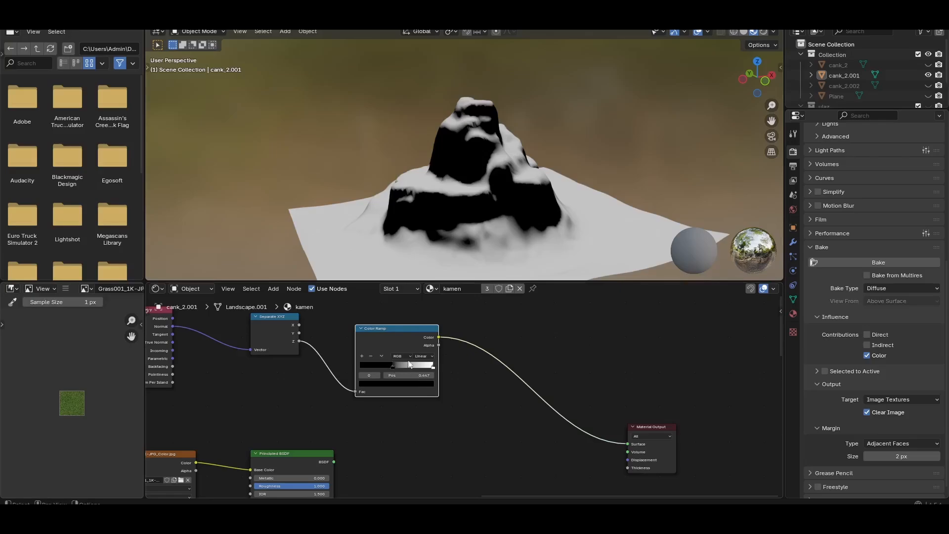
pyautogui.moveTo(311, 392); pyautogui.dragTo(423, 412, button='middle')
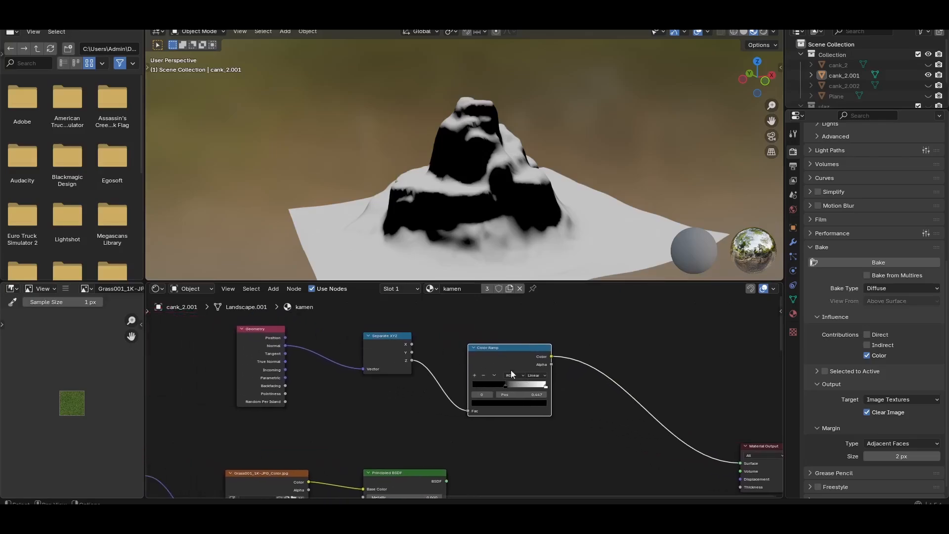
pyautogui.moveTo(621, 415); pyautogui.dragTo(522, 391, button='middle')
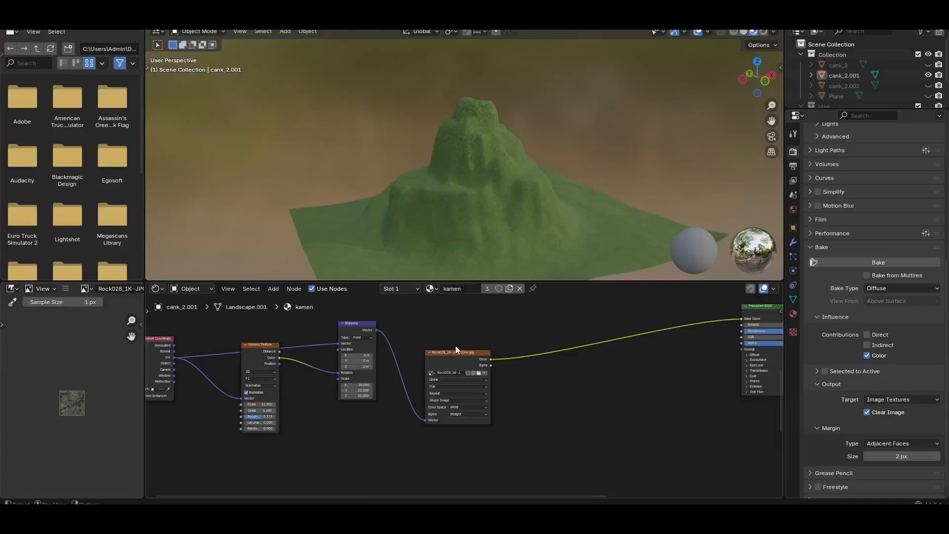
# Select the rock texture node to view its image up close and locate the Mapping node that feeds it
pyautogui.click(451, 367)
pyautogui.scroll(5, 96, 395)
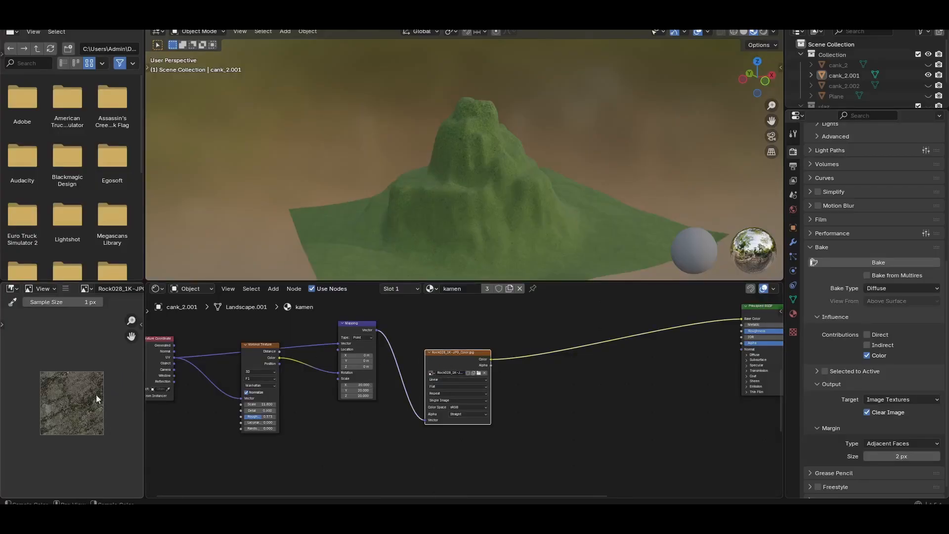
pyautogui.scroll(-1, 70, 401)
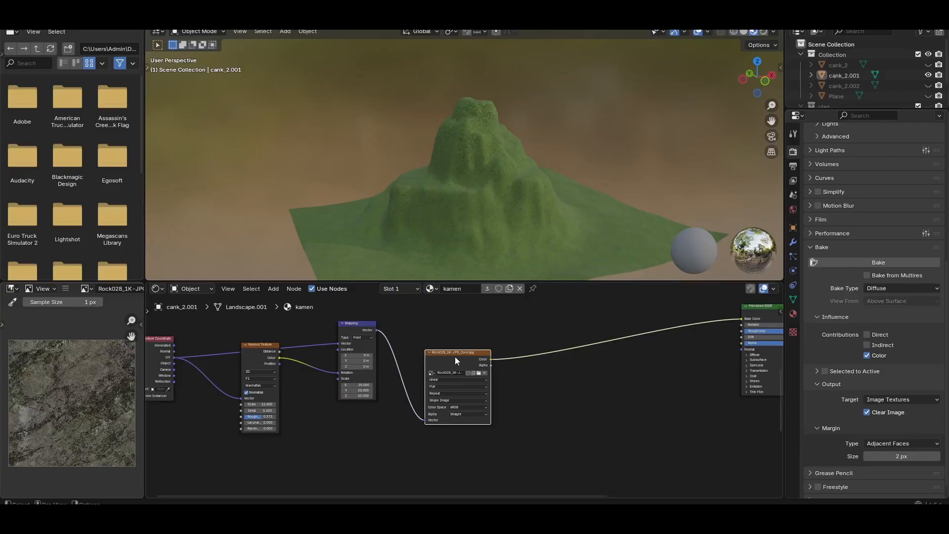
pyautogui.moveTo(400, 338); pyautogui.dragTo(482, 357, button='middle')
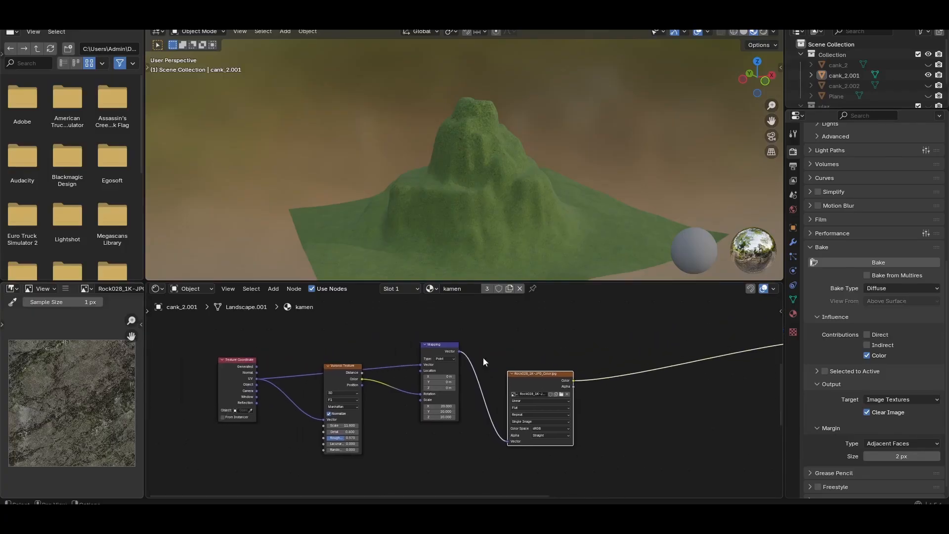
pyautogui.click(435, 346)
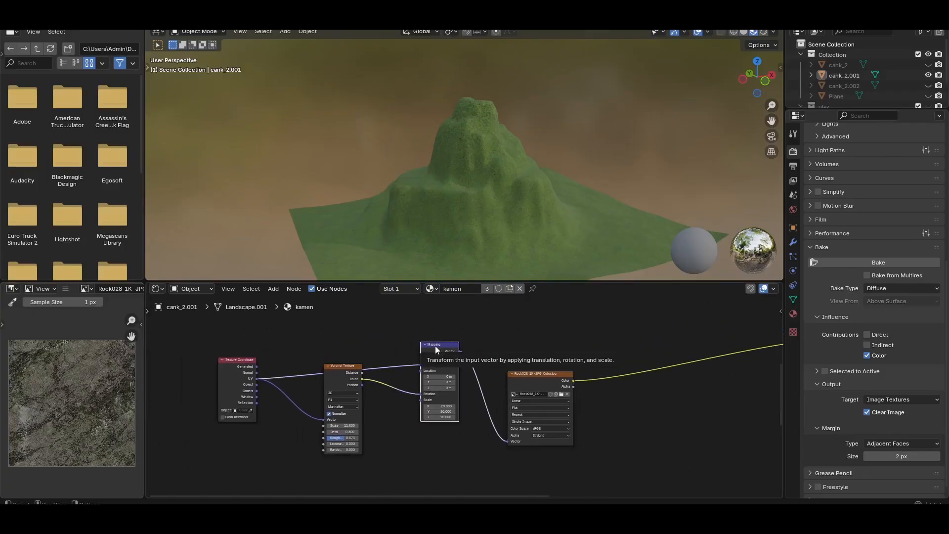
# Move the Voronoi Texture node lower and disconnect its Color from the rock Mapping node's Rotation input
pyautogui.moveTo(682, 375); pyautogui.dragTo(608, 362, button='middle')
pyautogui.scroll(1, 336, 406)
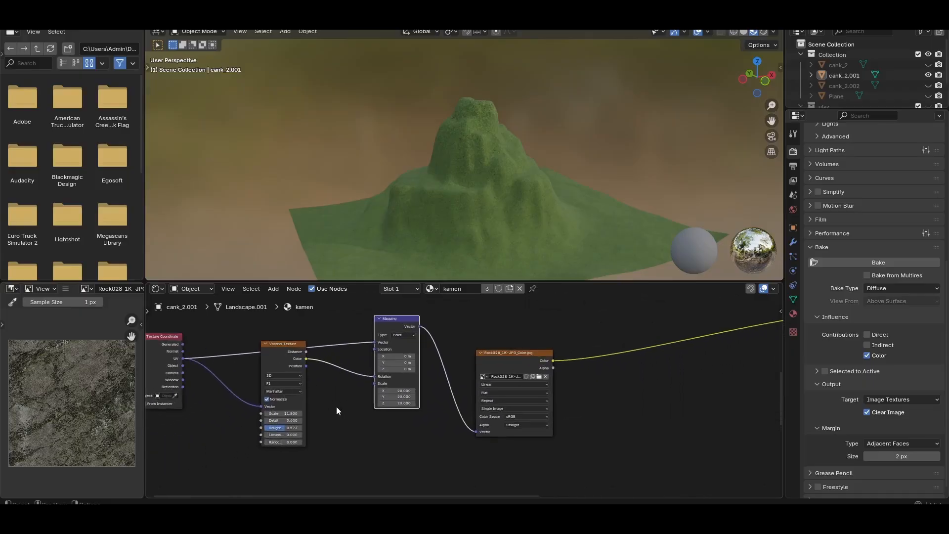
pyautogui.moveTo(300, 349); pyautogui.dragTo(299, 401)
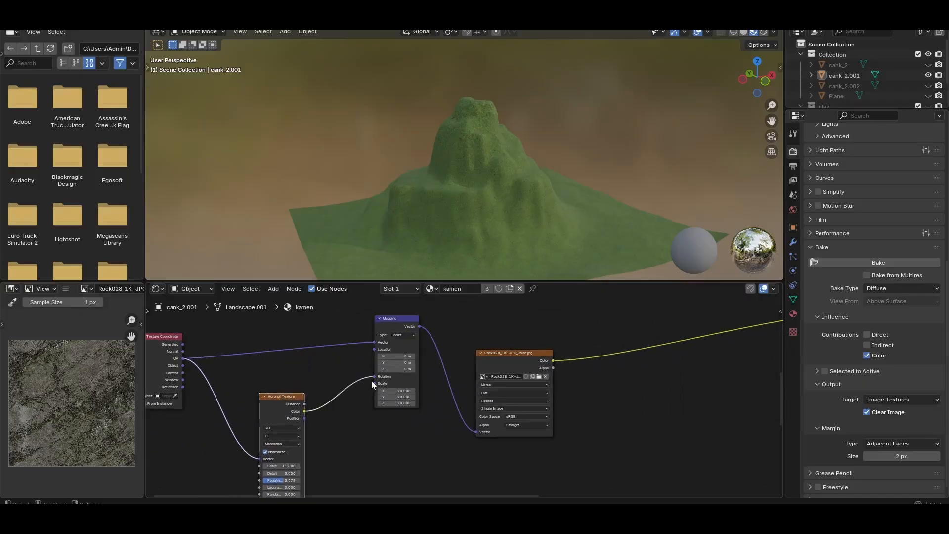
pyautogui.moveTo(374, 378); pyautogui.dragTo(341, 391)
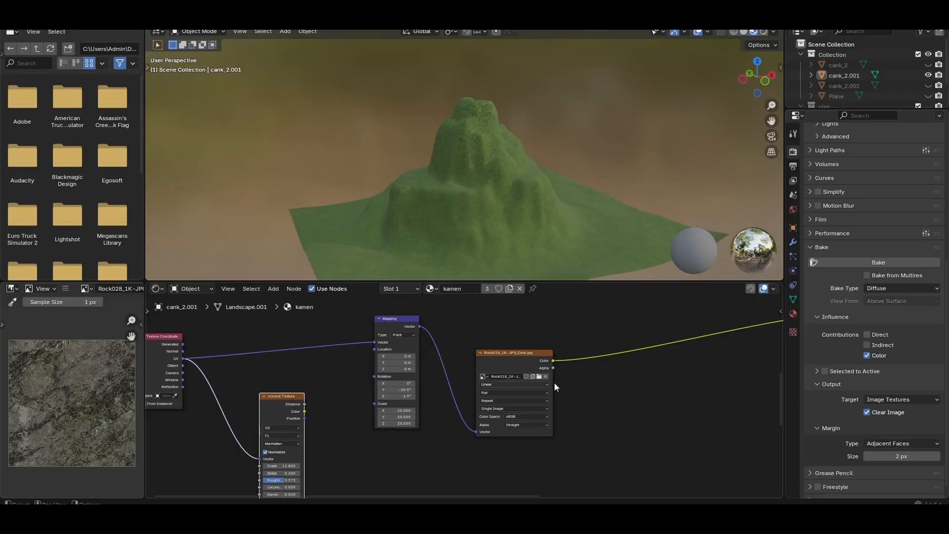
# Examine the separate grass and rock branches, checking which texture feeds each Principled BSDF node
pyautogui.moveTo(587, 387); pyautogui.dragTo(361, 418, button='middle')
pyautogui.scroll(-2, 493, 390)
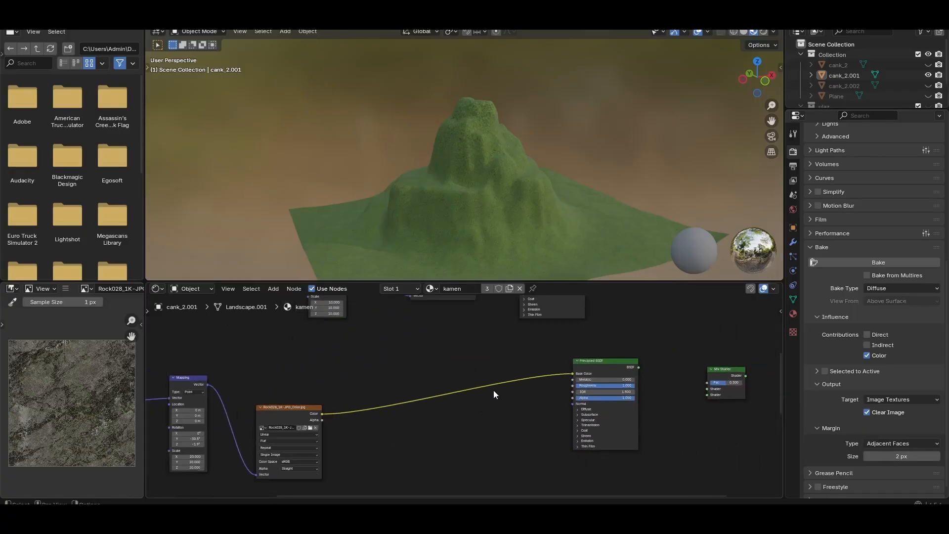
pyautogui.moveTo(493, 390); pyautogui.dragTo(420, 448, button='middle')
pyautogui.moveTo(465, 385); pyautogui.dragTo(451, 415, button='middle')
pyautogui.click(447, 320)
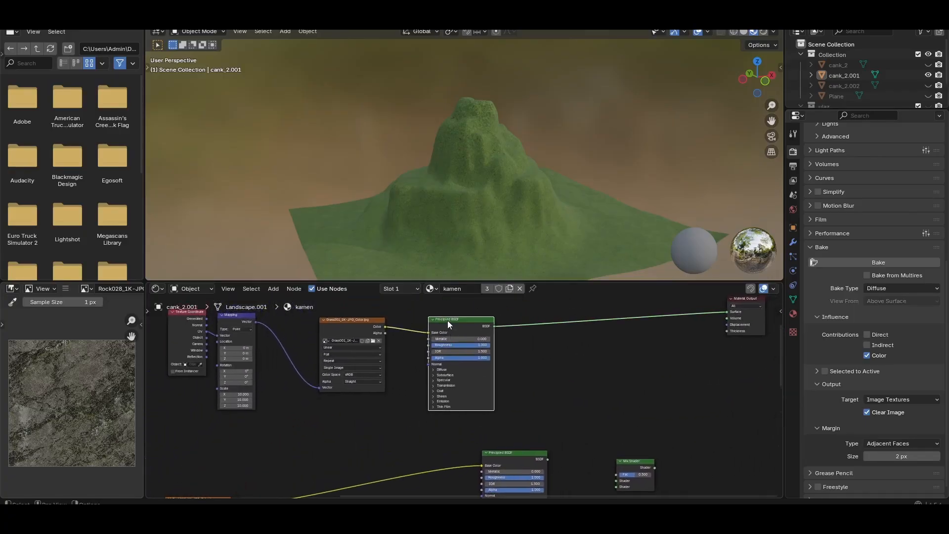
pyautogui.scroll(1, 447, 321)
pyautogui.scroll(1, 557, 426)
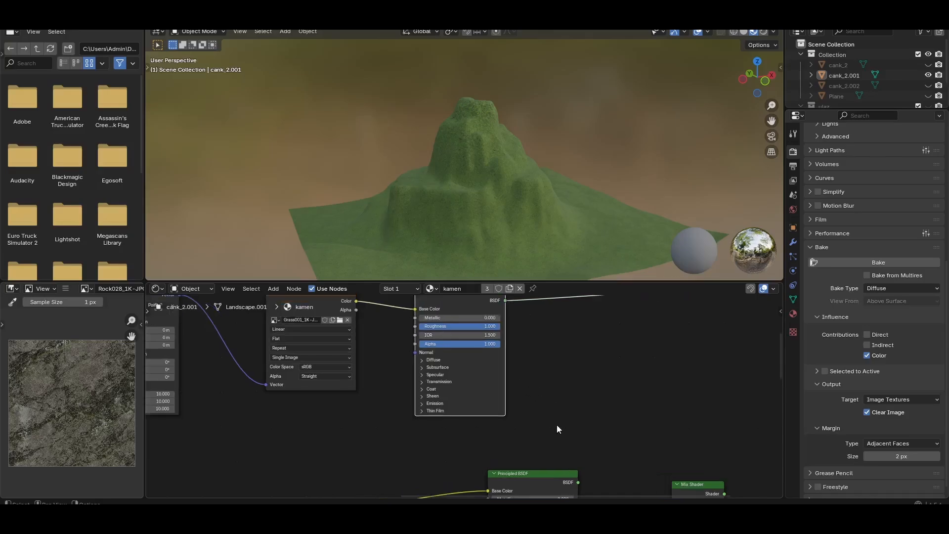
pyautogui.moveTo(557, 425); pyautogui.dragTo(536, 332, button='middle')
pyautogui.scroll(-2, 497, 393)
pyautogui.click(494, 384)
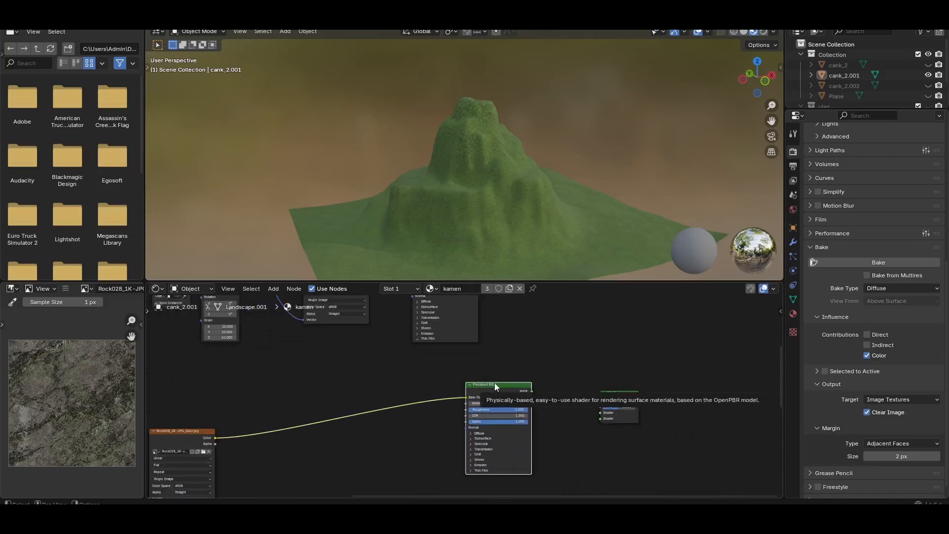
pyautogui.moveTo(244, 435); pyautogui.dragTo(371, 418, button='middle')
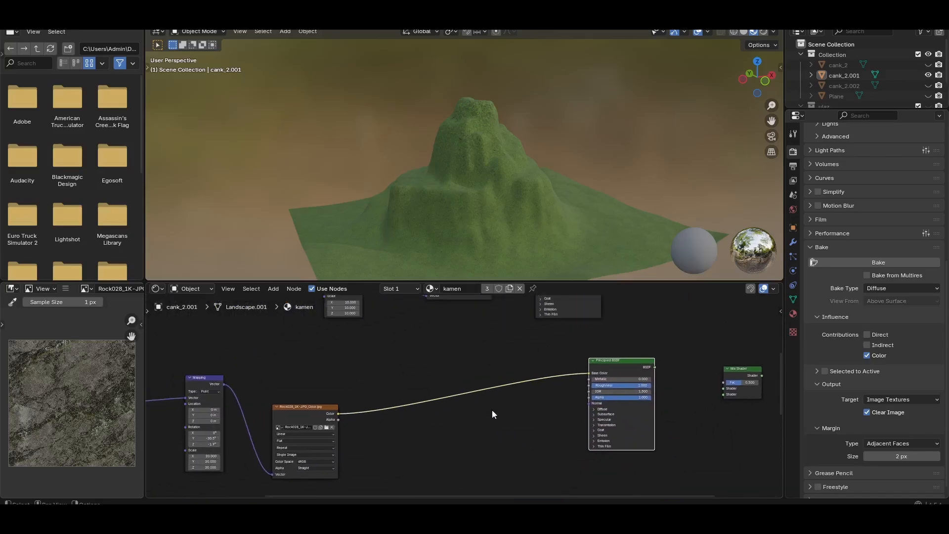
pyautogui.moveTo(492, 411); pyautogui.dragTo(408, 398, button='middle')
# Move the Mix Shader up between the grass shader and the Material Output, and link its Shader output to Surface
pyautogui.moveTo(617, 354); pyautogui.dragTo(450, 414, button='middle')
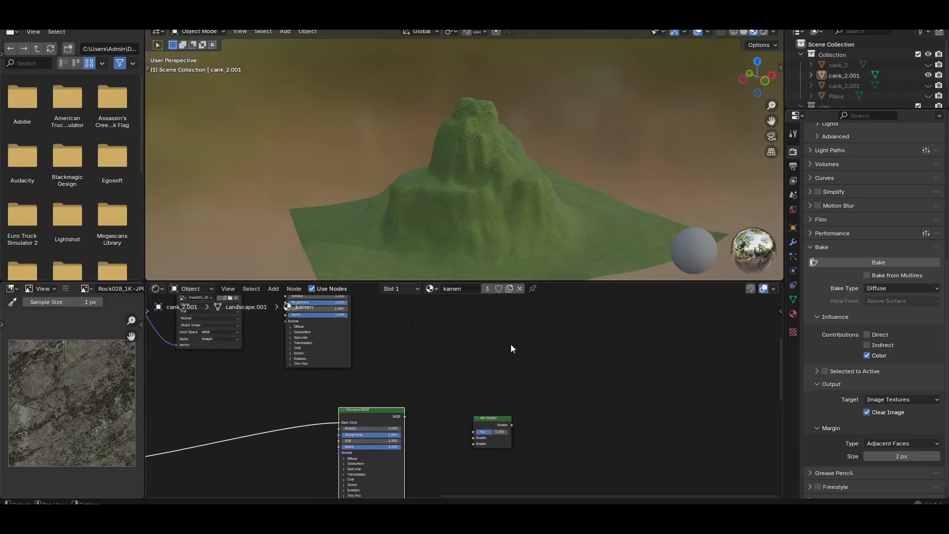
pyautogui.moveTo(511, 344); pyautogui.dragTo(516, 412, button='middle')
pyautogui.moveTo(496, 479); pyautogui.dragTo(496, 365)
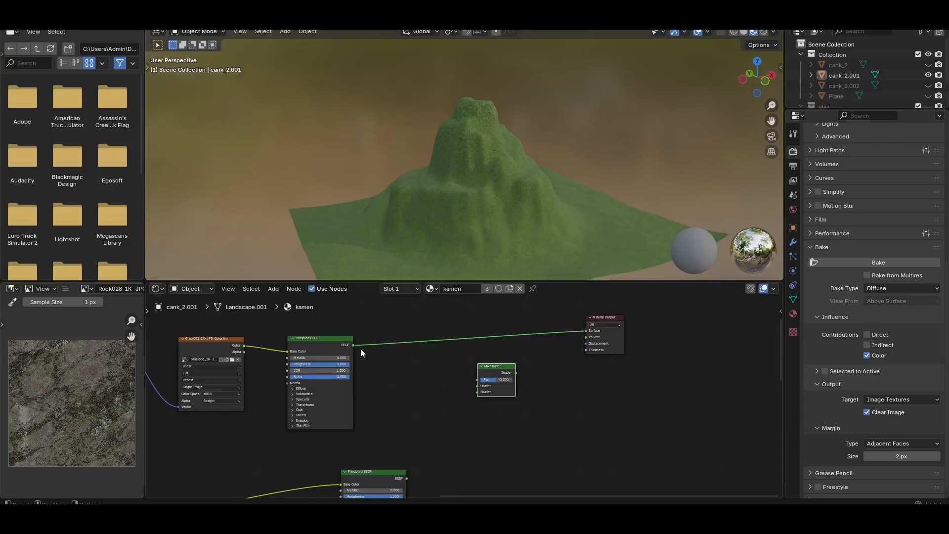
pyautogui.moveTo(455, 399); pyautogui.dragTo(456, 393, button='middle')
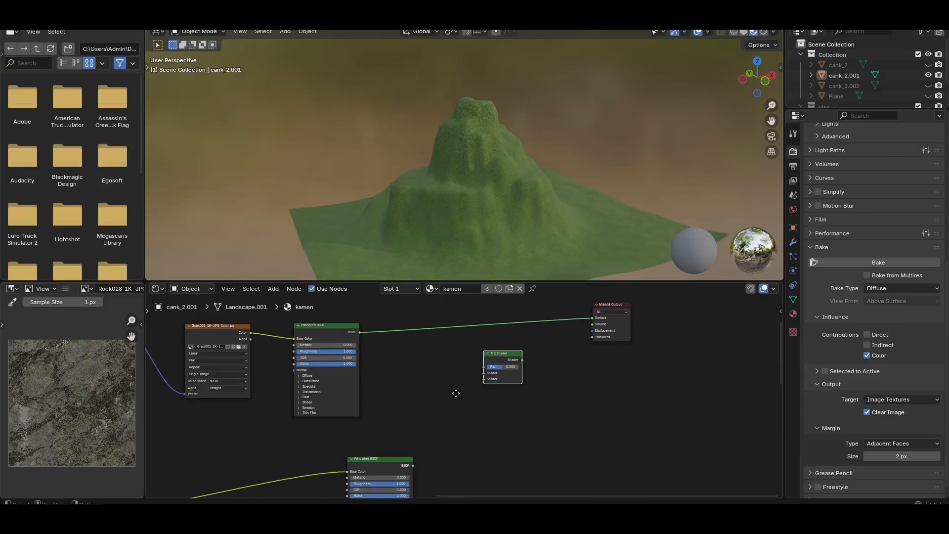
pyautogui.moveTo(522, 360); pyautogui.dragTo(592, 318)
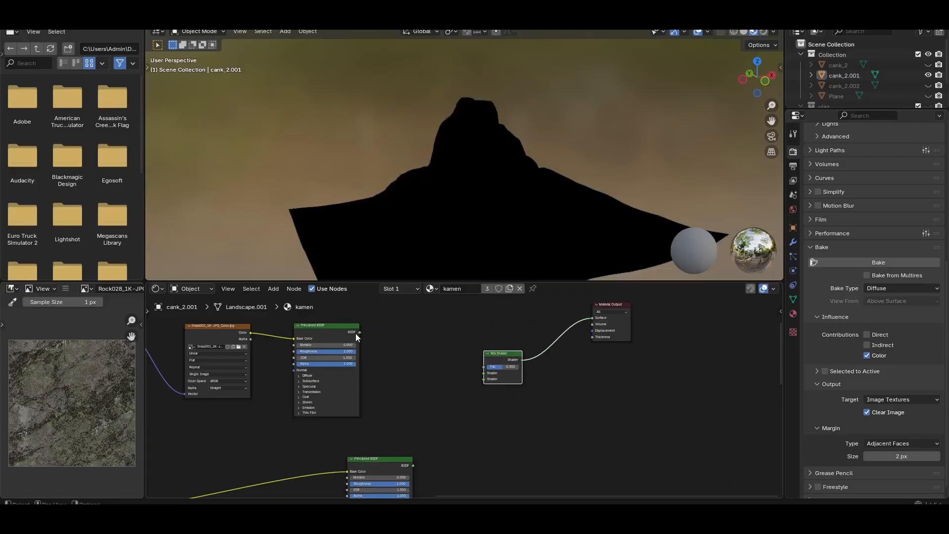
# Link the grass Principled BSDF to the Mix Shader's second Shader input and the rock Principled BSDF to its first
pyautogui.moveTo(359, 333); pyautogui.dragTo(484, 380)
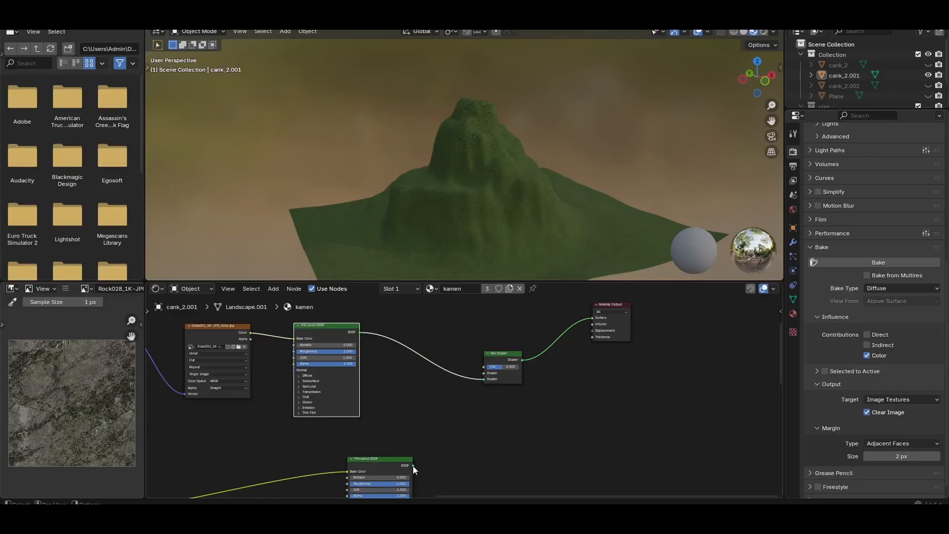
pyautogui.moveTo(413, 466); pyautogui.dragTo(484, 379)
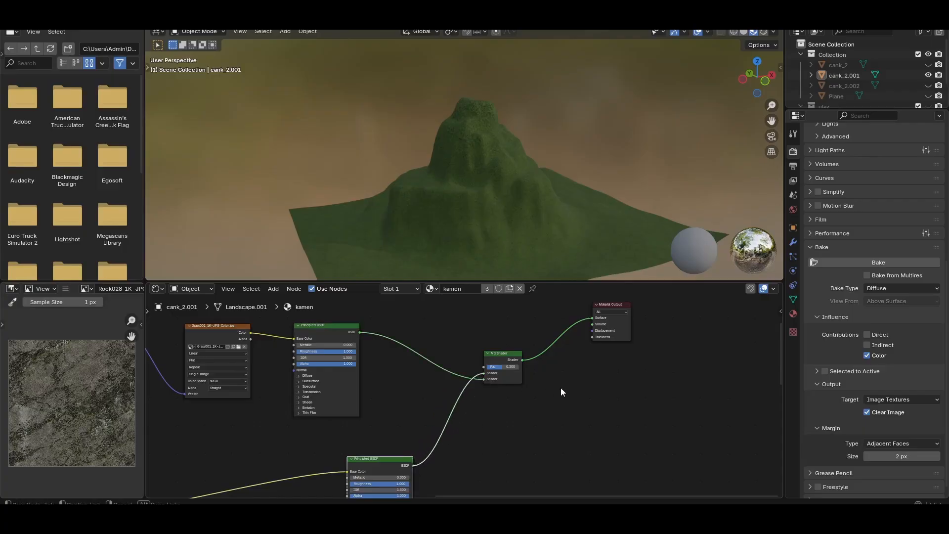
# Link the Color Ramp's Color output to the Mix Shader's Fac input so the slope mask blends rock and grass
pyautogui.scroll(1, 564, 376)
pyautogui.moveTo(567, 361); pyautogui.dragTo(539, 418, button='middle')
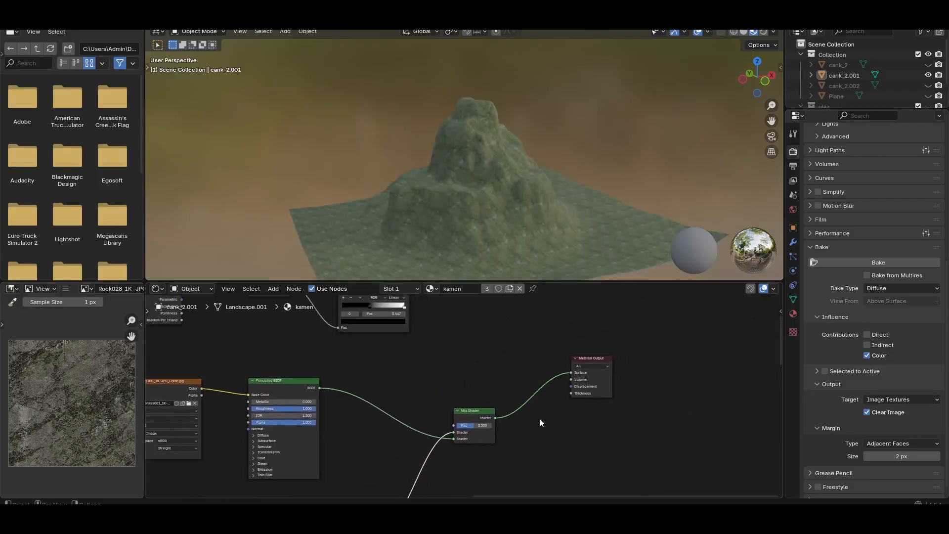
pyautogui.moveTo(456, 343); pyautogui.dragTo(491, 392, button='middle')
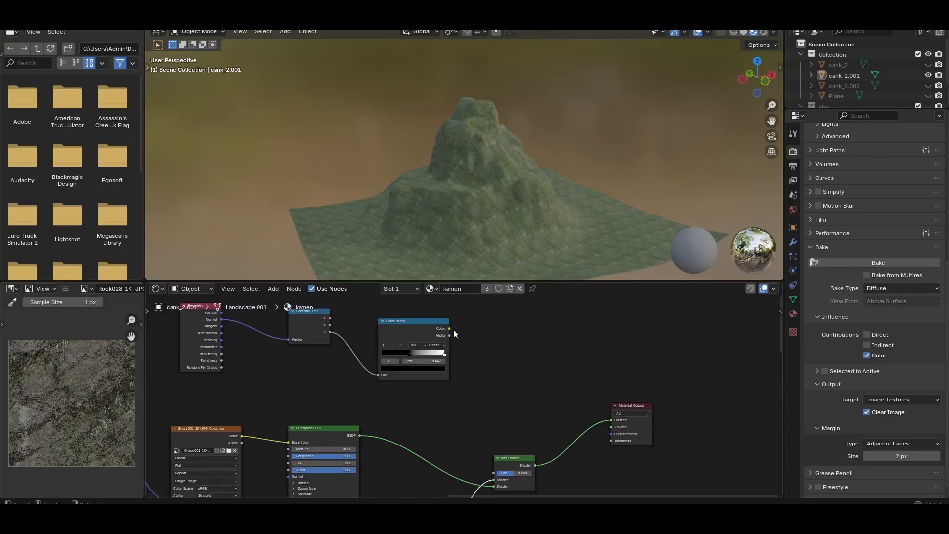
pyautogui.moveTo(328, 367); pyautogui.dragTo(378, 402, button='middle')
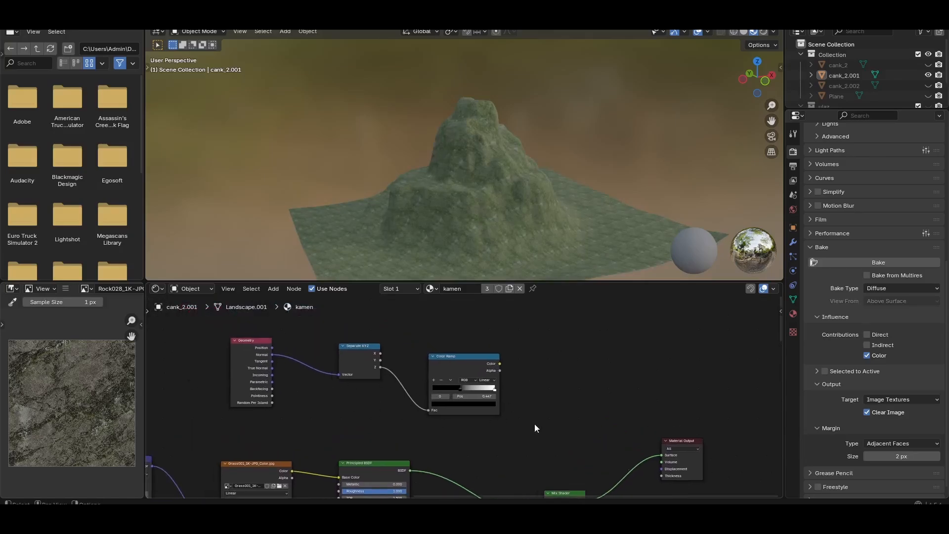
pyautogui.moveTo(557, 428); pyautogui.dragTo(514, 376, button='middle')
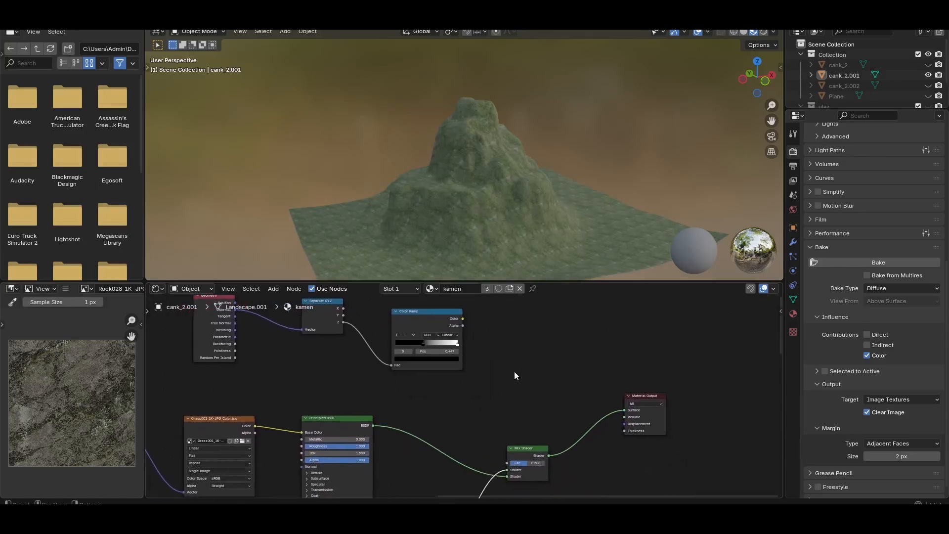
pyautogui.moveTo(463, 319); pyautogui.dragTo(507, 463)
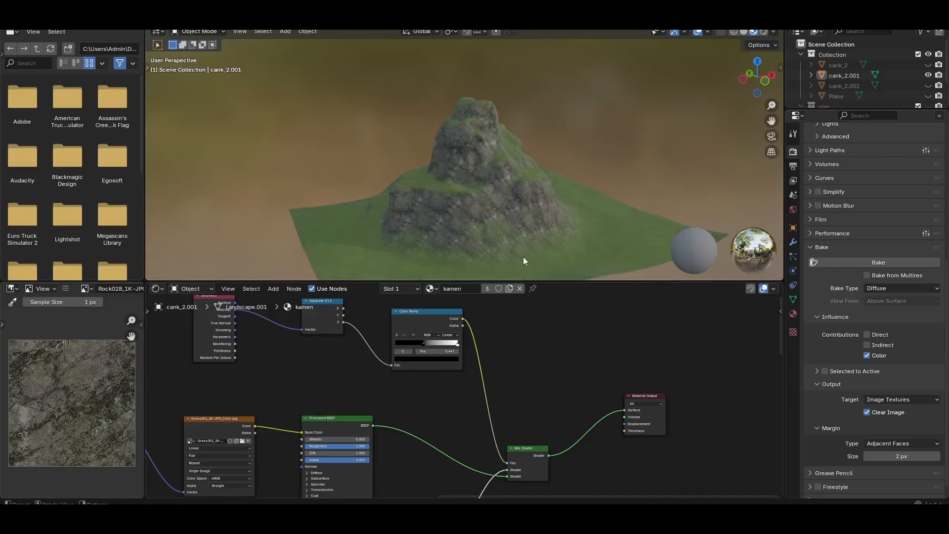
# Inspect the grass and rock blend on the mountain from several sides and distances
pyautogui.scroll(5, 496, 234)
pyautogui.scroll(-5, 496, 227)
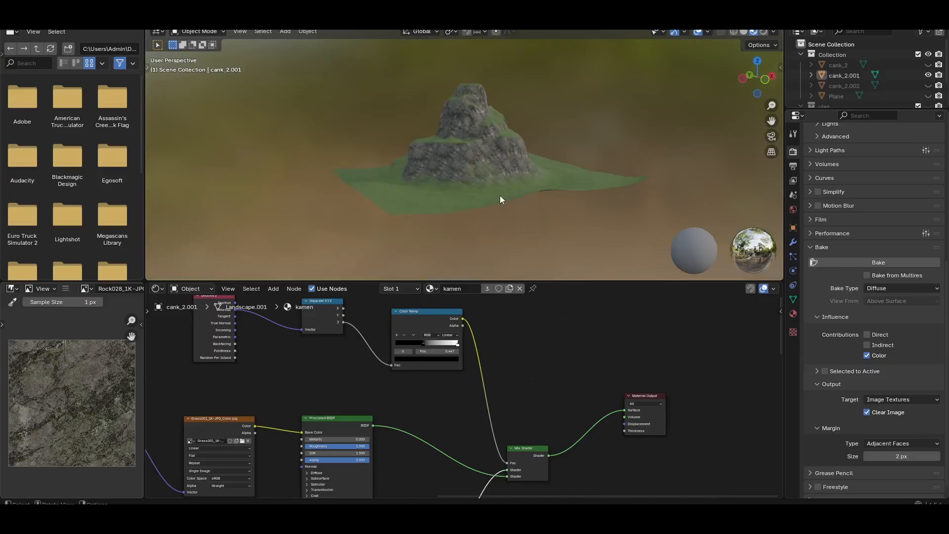
pyautogui.scroll(3, 447, 153)
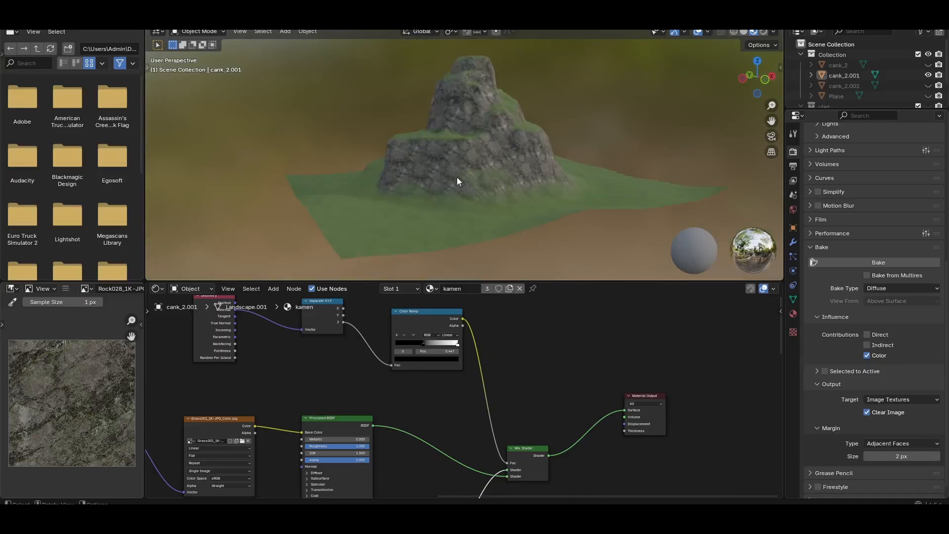
pyautogui.moveTo(468, 224); pyautogui.dragTo(652, 240, button='middle')
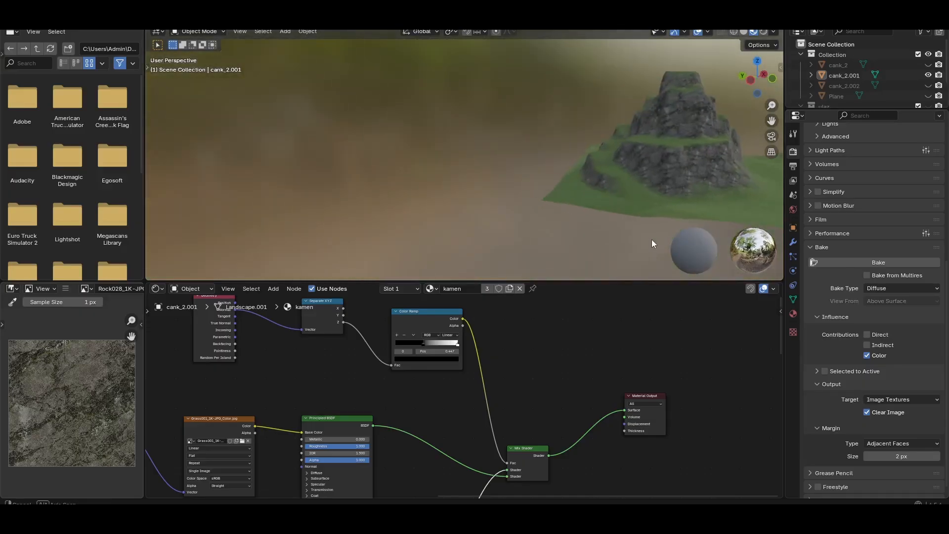
pyautogui.moveTo(570, 187); pyautogui.dragTo(518, 208, button='middle')
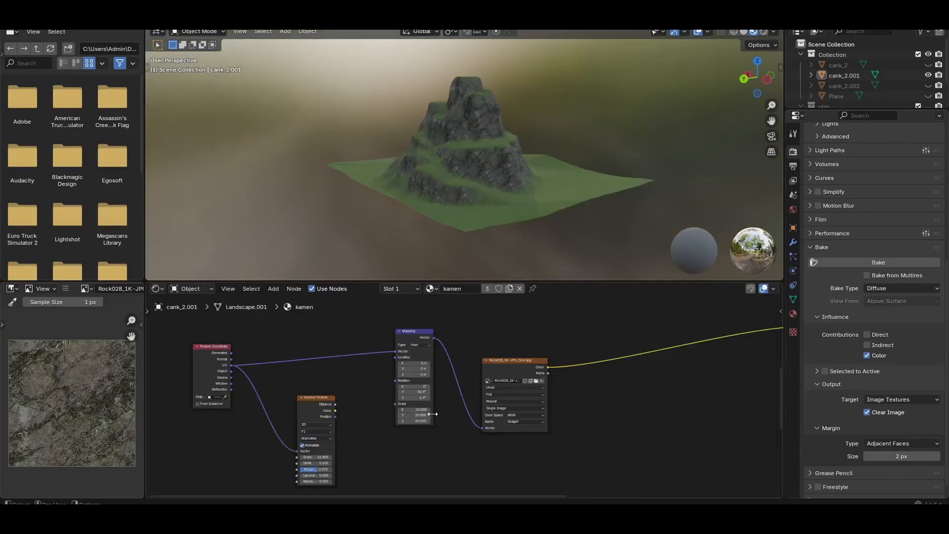
# Try Scale values of 1 and 50 on all axes in the rock texture's Mapping node
pyautogui.scroll(1, 430, 384)
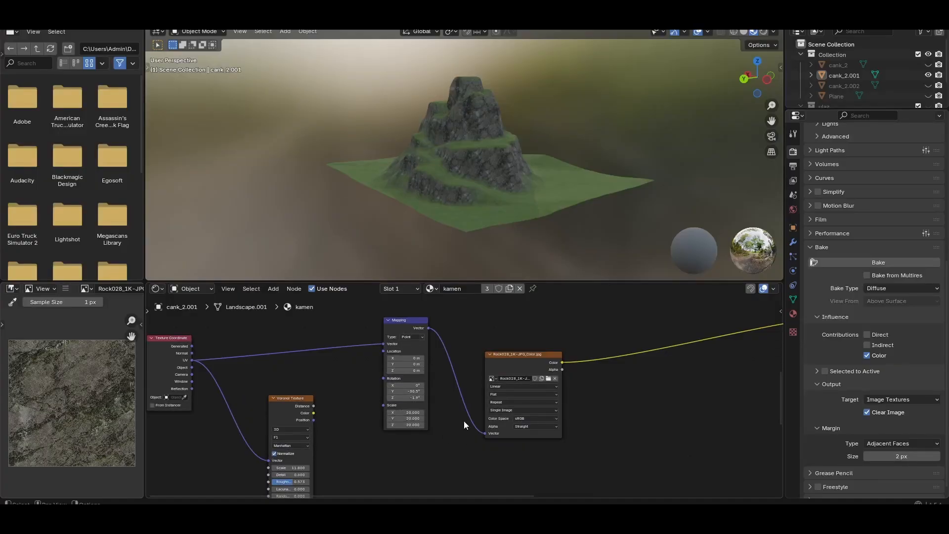
pyautogui.moveTo(415, 424)
pyautogui.mouseDown()
pyautogui.moveTo(414, 413)
pyautogui.moveTo(411, 424)
pyautogui.mouseUp()
pyautogui.write('1')
pyautogui.press('Return')
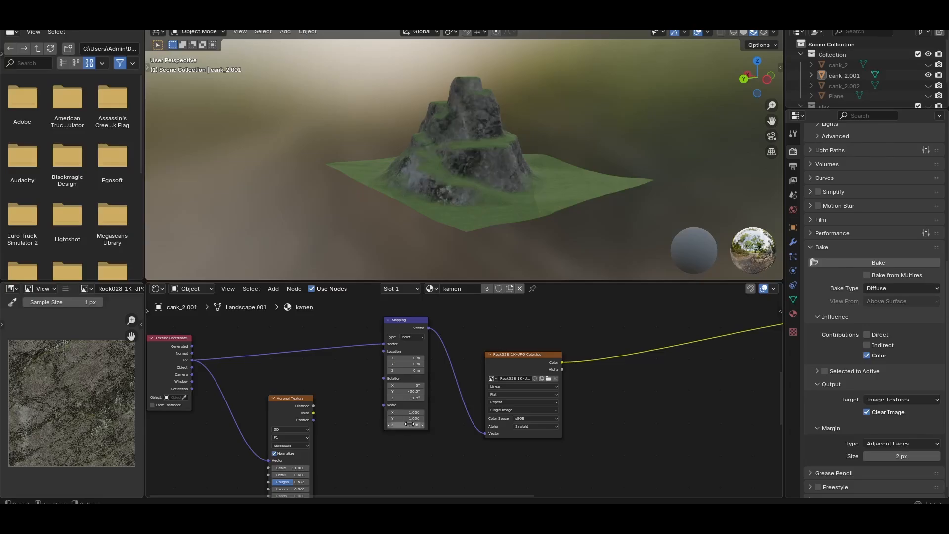
pyautogui.moveTo(416, 427); pyautogui.dragTo(413, 425)
pyautogui.write('50')
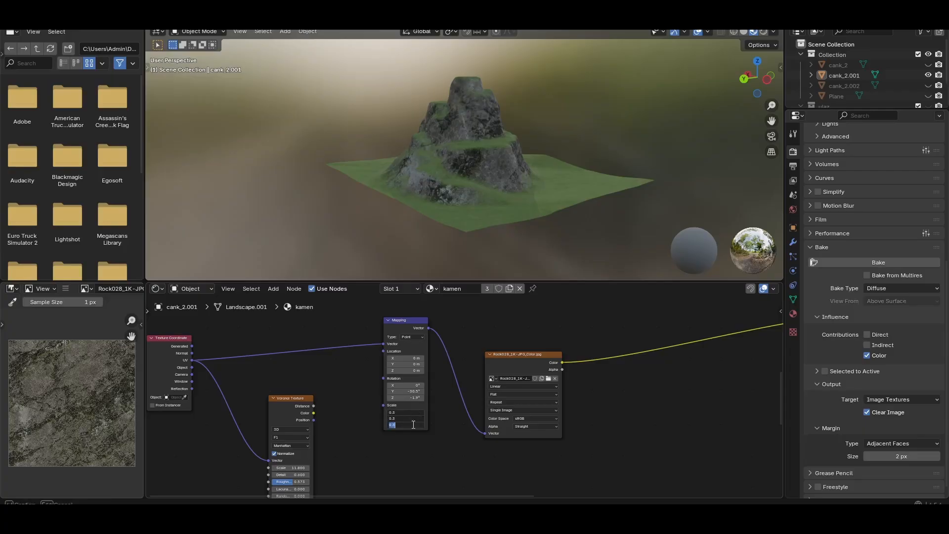
pyautogui.press('Return')
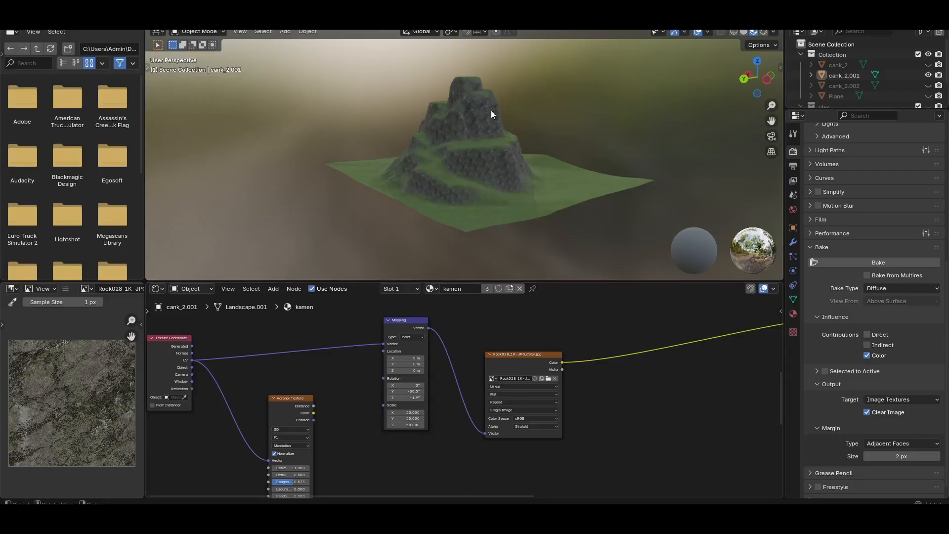
# Check the rock tiling up close and set the rock Mapping node's Scale to 20 on all axes
pyautogui.scroll(5, 479, 117)
pyautogui.scroll(-3, 482, 174)
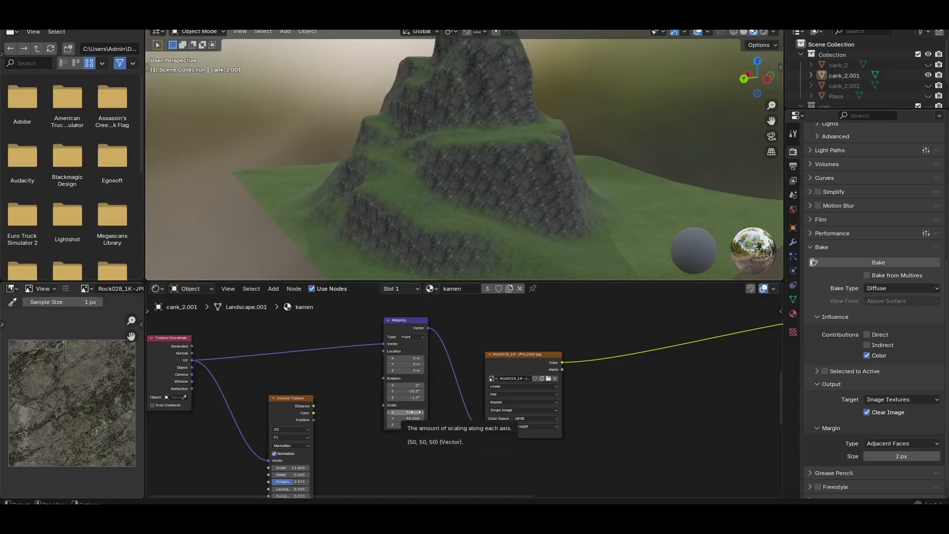
pyautogui.moveTo(416, 426); pyautogui.dragTo(412, 427)
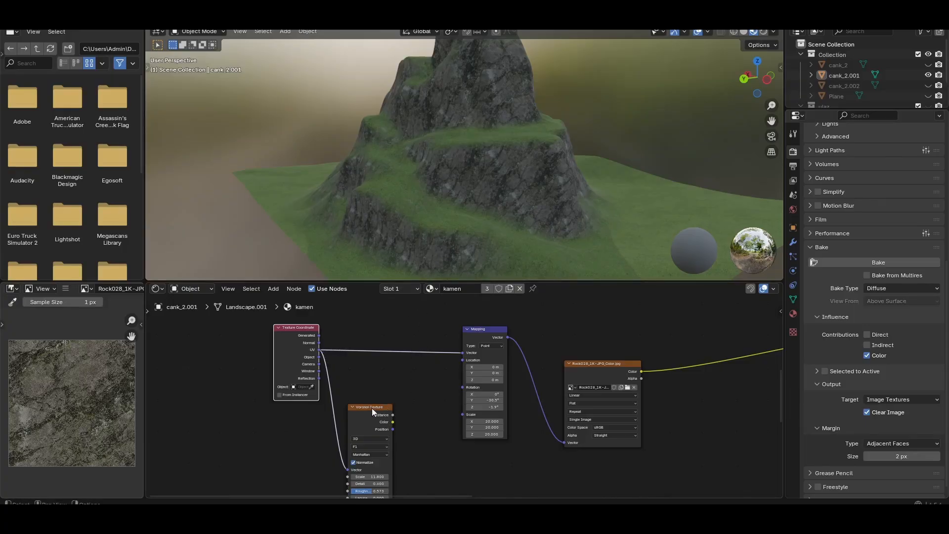
# Place the Voronoi Texture node between Texture Coordinate and the rock Mapping node, and link its Color output to Mapping's Rotation input
pyautogui.moveTo(372, 408); pyautogui.dragTo(389, 375)
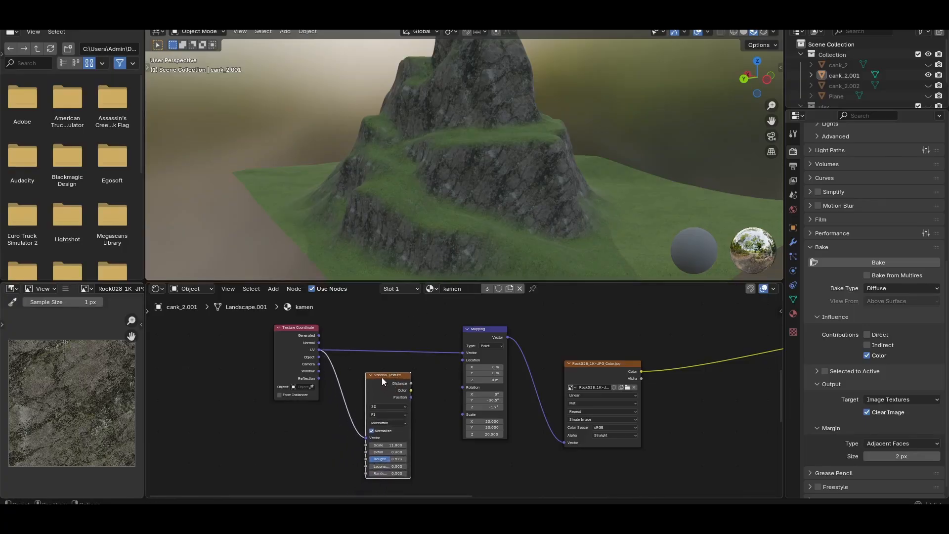
pyautogui.scroll(3, 388, 378)
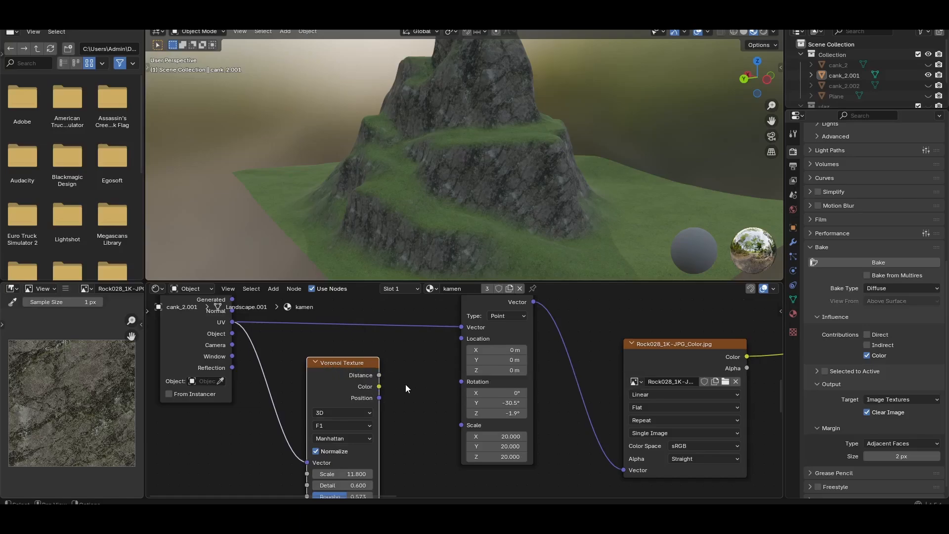
pyautogui.scroll(-2, 406, 389)
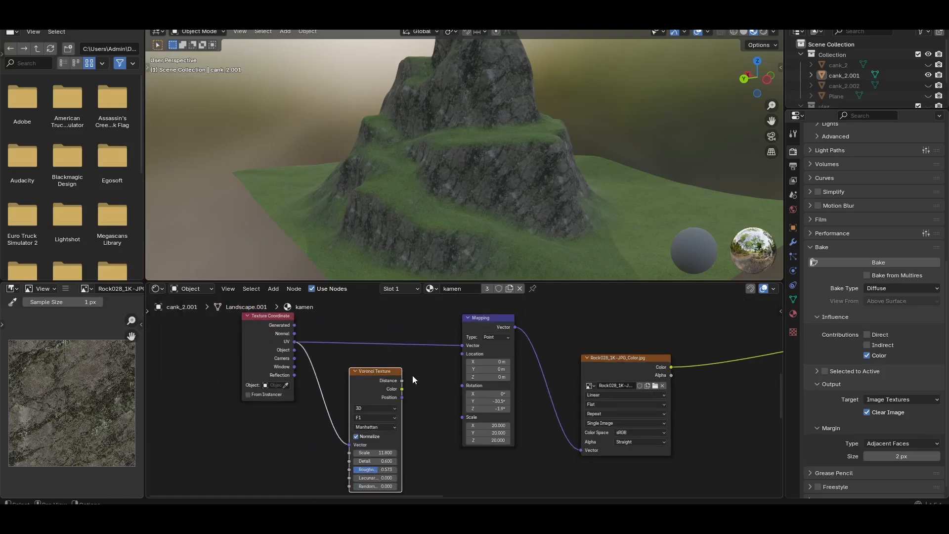
pyautogui.moveTo(412, 376); pyautogui.dragTo(411, 383, button='middle')
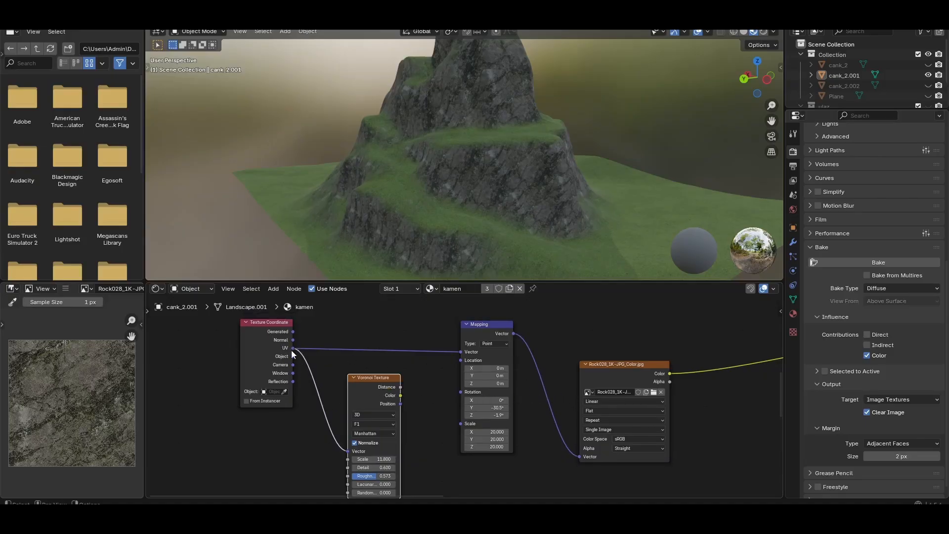
pyautogui.moveTo(431, 430); pyautogui.dragTo(415, 427, button='middle')
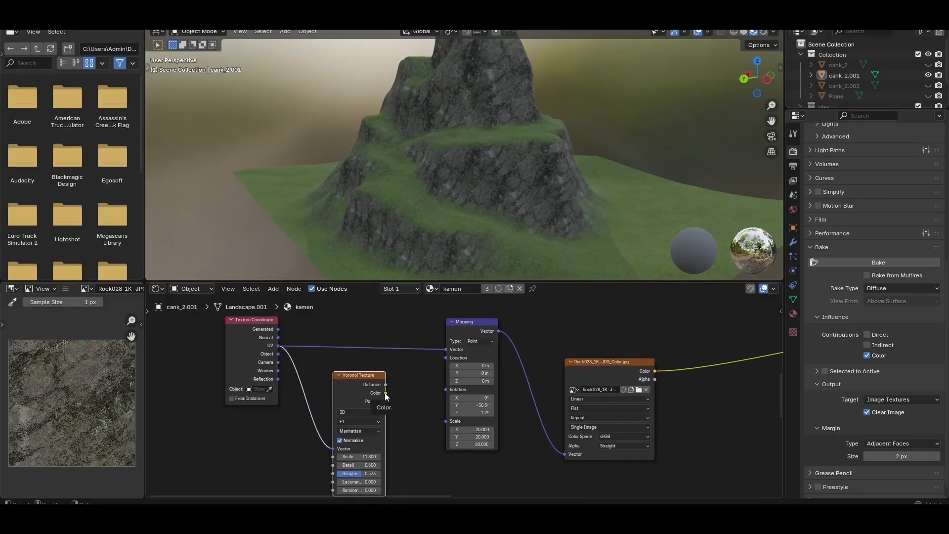
pyautogui.moveTo(386, 393); pyautogui.dragTo(445, 389)
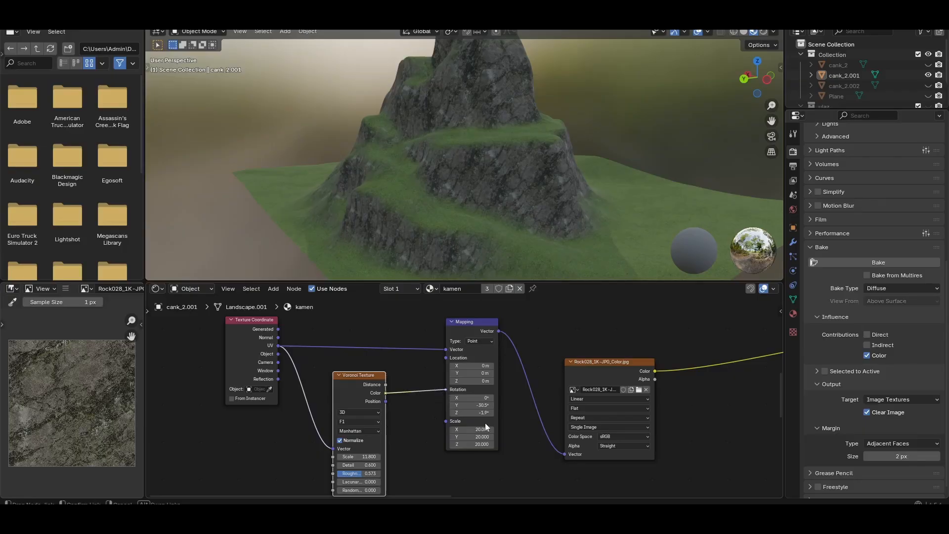
# Examine the Voronoi settings and the rock texture's repetition on the mountain from several sides and distances
pyautogui.scroll(-4, 511, 204)
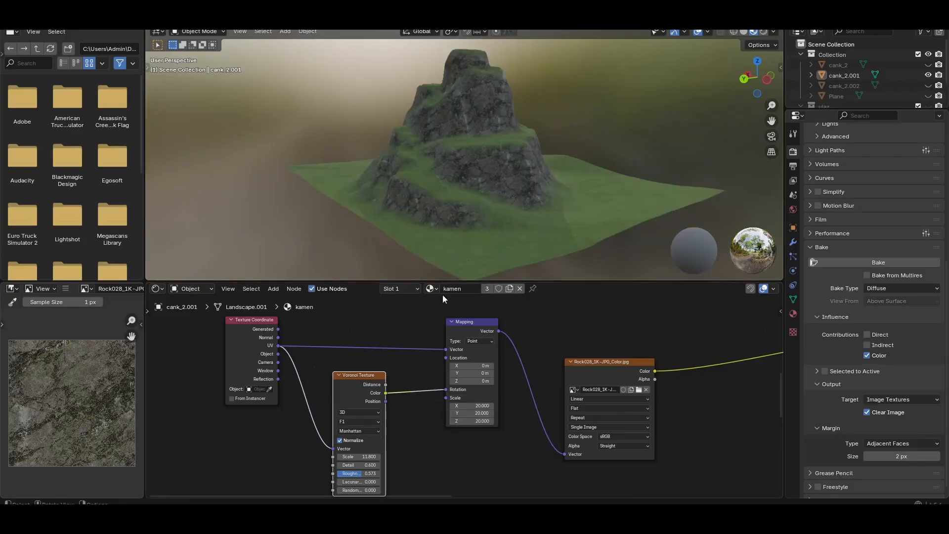
pyautogui.moveTo(370, 457); pyautogui.dragTo(382, 396, button='middle')
pyautogui.scroll(2, 382, 395)
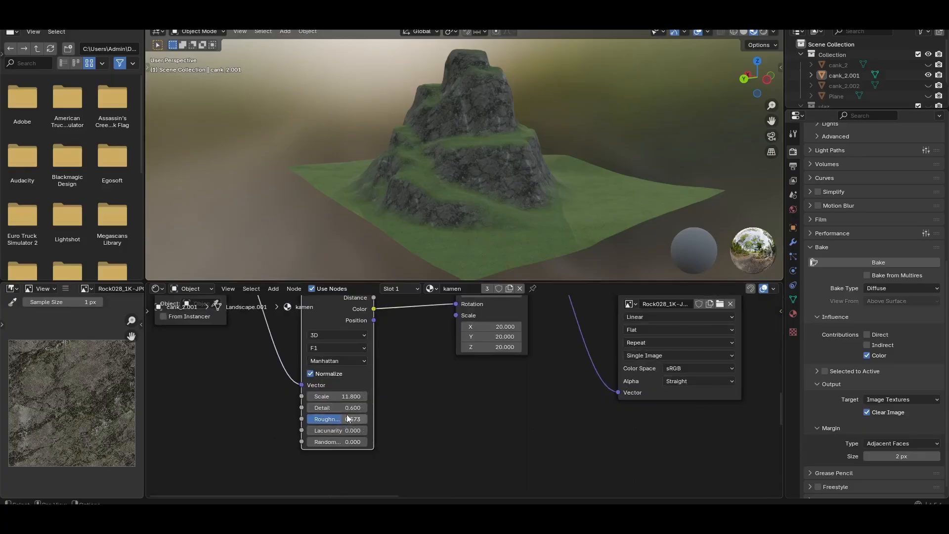
pyautogui.moveTo(546, 347); pyautogui.dragTo(505, 409, button='middle')
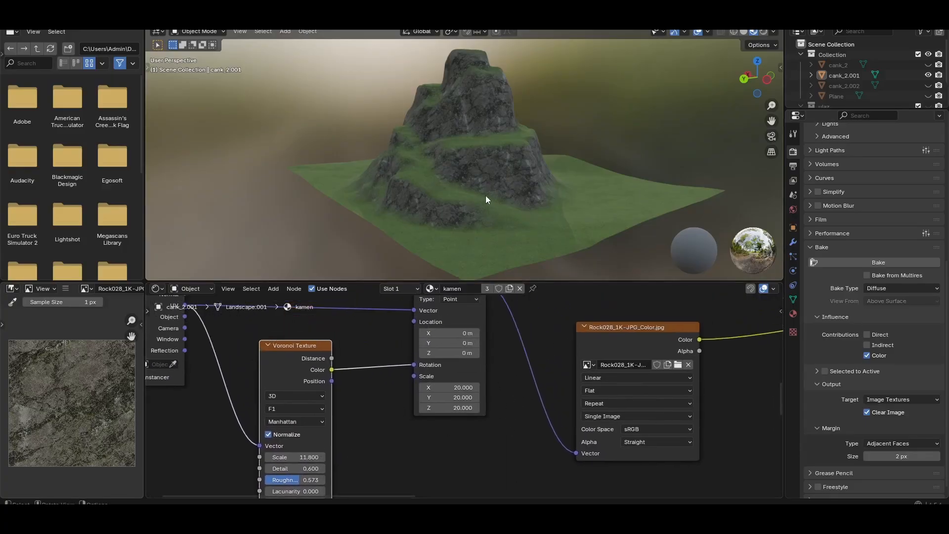
pyautogui.scroll(-3, 486, 195)
pyautogui.moveTo(473, 198)
pyautogui.mouseDown(button='middle')
pyautogui.moveTo(422, 203)
pyautogui.moveTo(462, 201)
pyautogui.mouseUp(button='middle')
pyautogui.scroll(3, 460, 200)
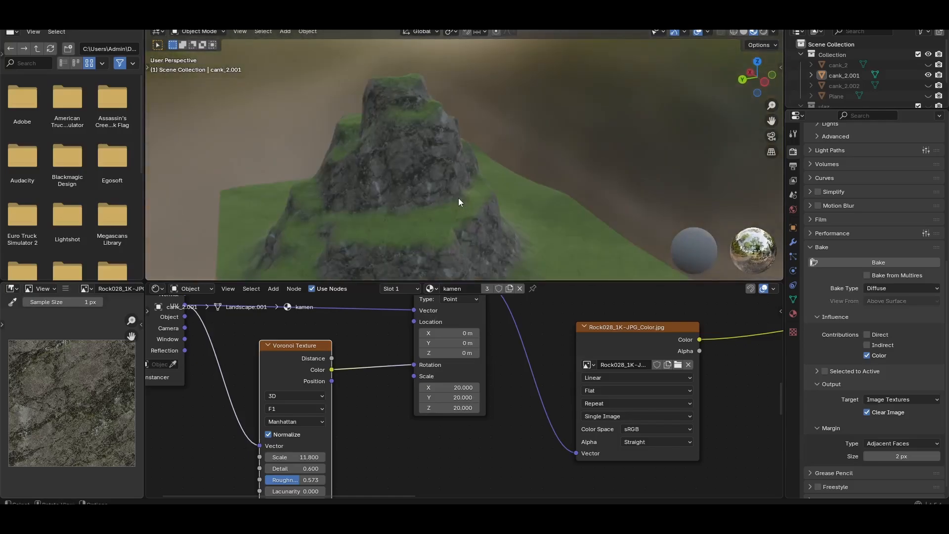
pyautogui.moveTo(458, 197); pyautogui.dragTo(458, 242, button='middle')
pyautogui.scroll(-5, 457, 242)
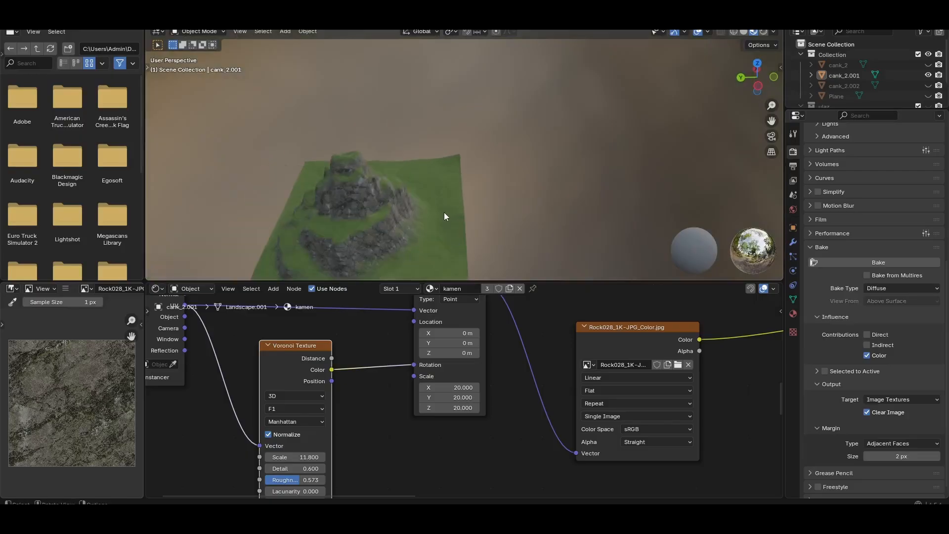
pyautogui.moveTo(441, 204); pyautogui.dragTo(424, 180, button='middle')
pyautogui.scroll(-1, 373, 346)
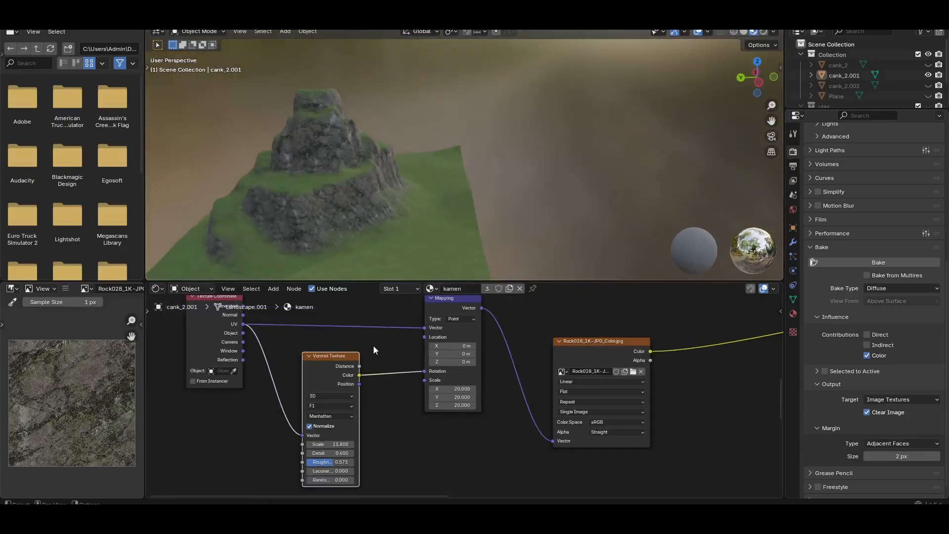
# Add an Image Texture node with the Rock028_1K-JPG_NormalGL.jpg map between the rock color texture and its Principled BSDF
pyautogui.moveTo(373, 346); pyautogui.dragTo(422, 376, button='middle')
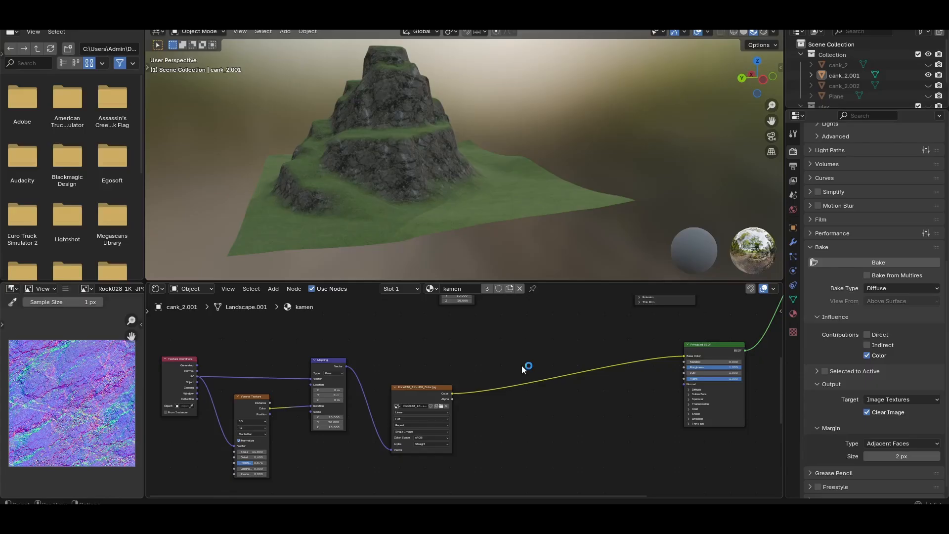
pyautogui.click(421, 392)
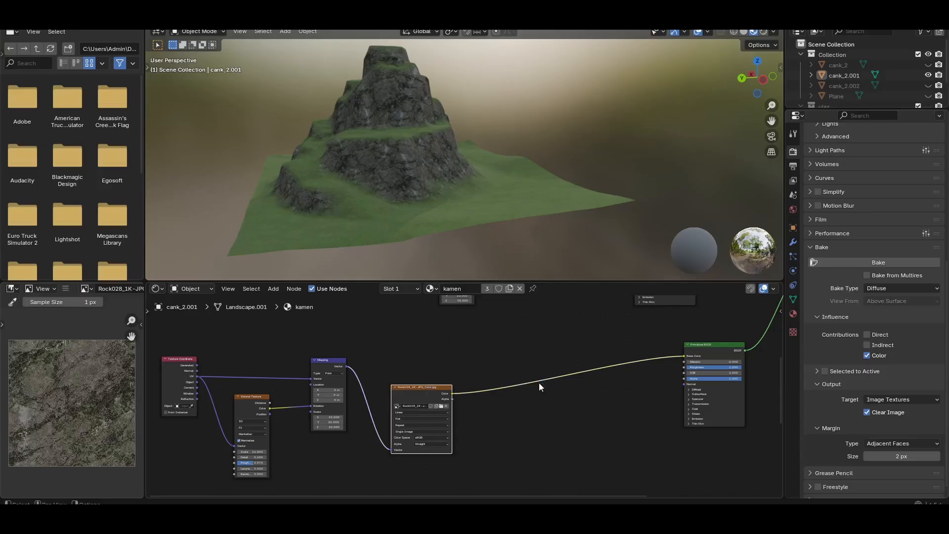
pyautogui.click(532, 397)
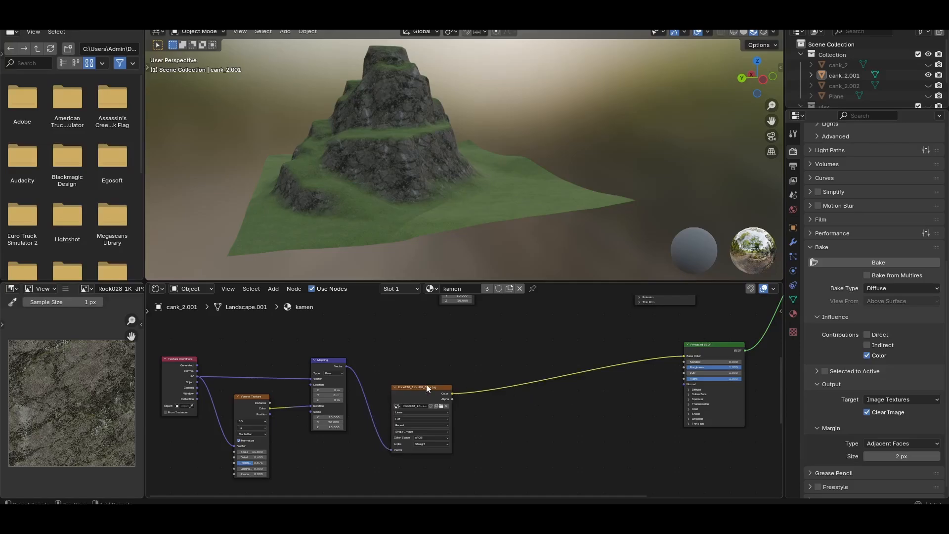
pyautogui.hotkey('shift', 'a')
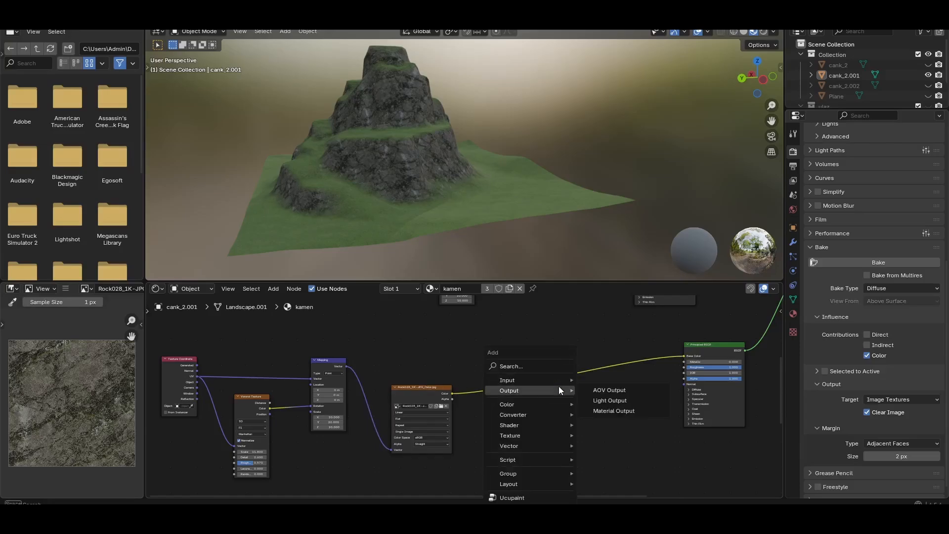
pyautogui.write('im')
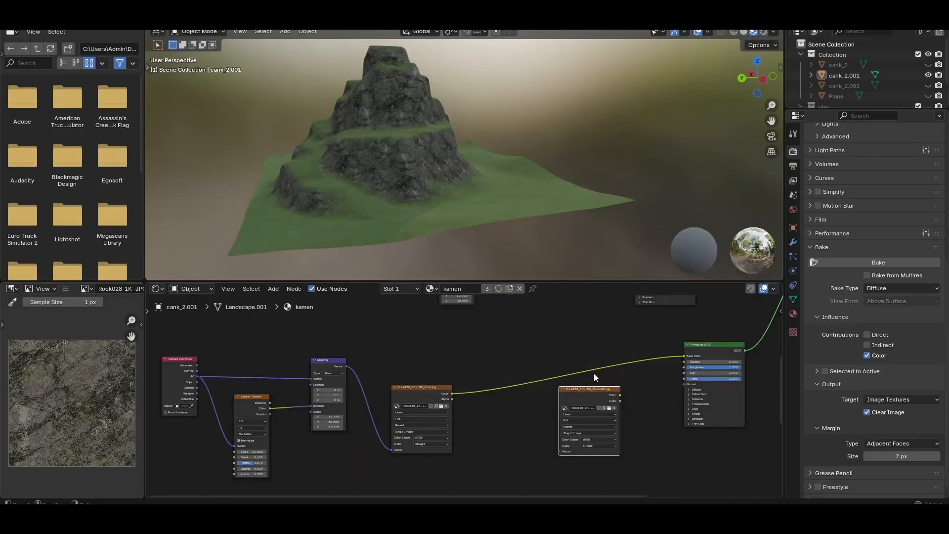
pyautogui.moveTo(594, 373); pyautogui.dragTo(541, 354, button='middle')
pyautogui.click(537, 378)
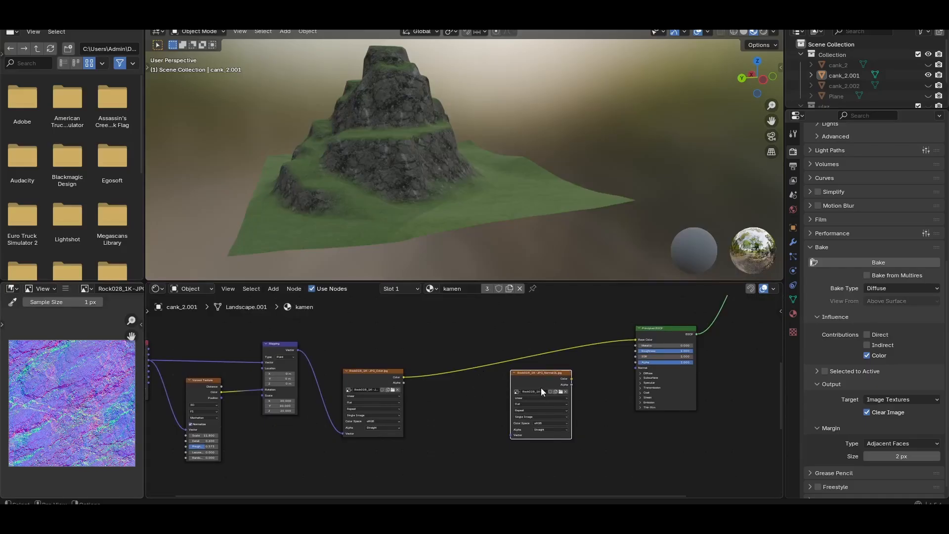
# Link the rock normal map's Color output to the rock Principled BSDF's Normal input and check the surface up close
pyautogui.moveTo(572, 379); pyautogui.dragTo(636, 368)
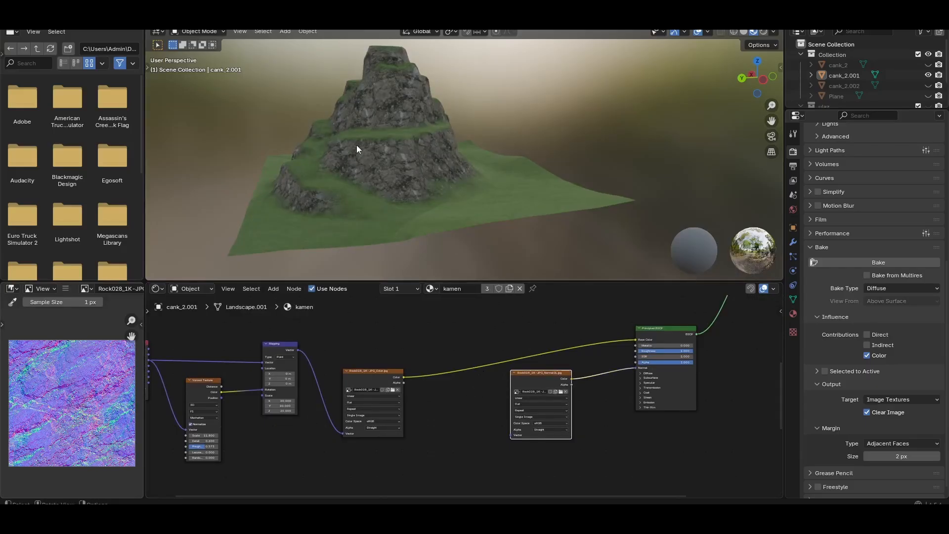
pyautogui.scroll(5, 357, 148)
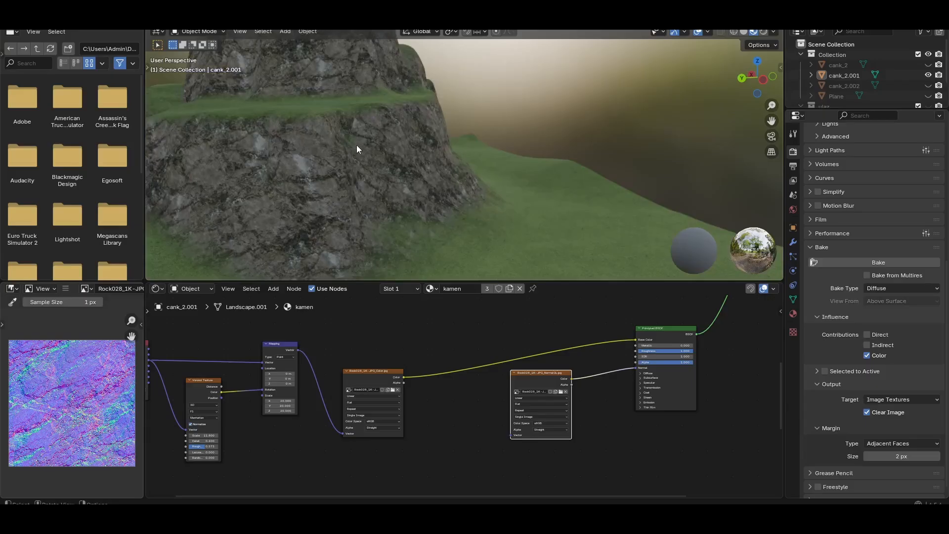
pyautogui.scroll(2, 662, 358)
# Link the rock Mapping node's Vector output to the normal map's Vector input and view the cliffs from another side
pyautogui.moveTo(662, 357); pyautogui.dragTo(498, 375, button='middle')
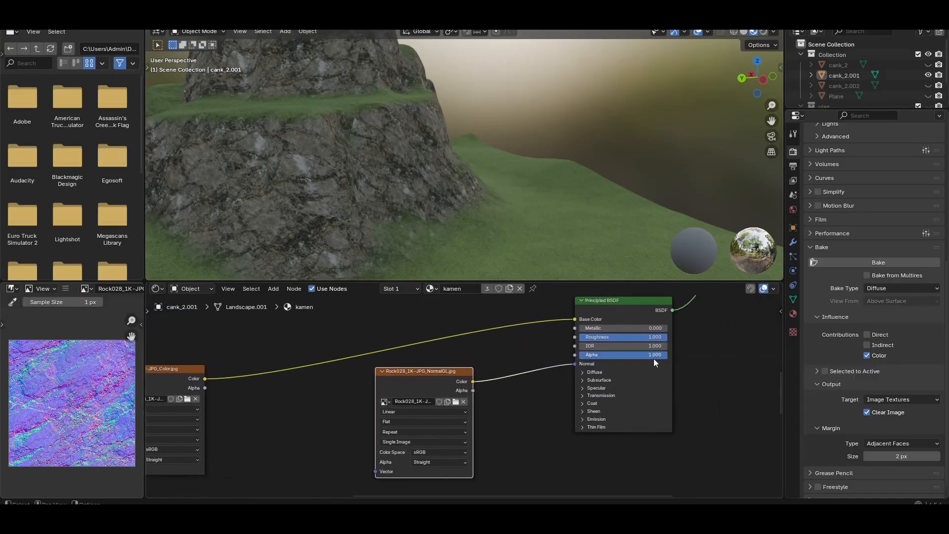
pyautogui.scroll(-2, 430, 351)
pyautogui.moveTo(358, 345); pyautogui.dragTo(402, 348, button='middle')
pyautogui.moveTo(208, 357); pyautogui.dragTo(319, 355, button='middle')
pyautogui.scroll(1, 320, 355)
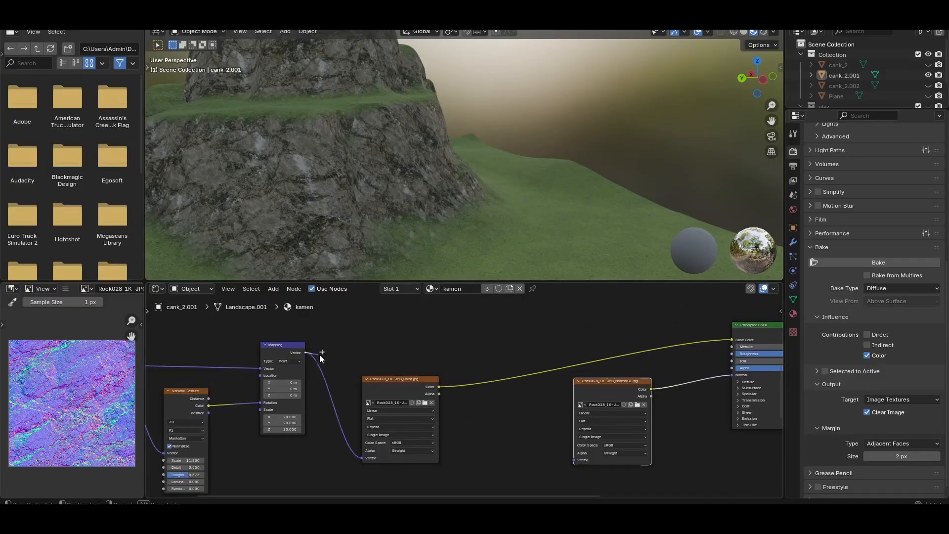
pyautogui.moveTo(306, 353); pyautogui.dragTo(569, 452)
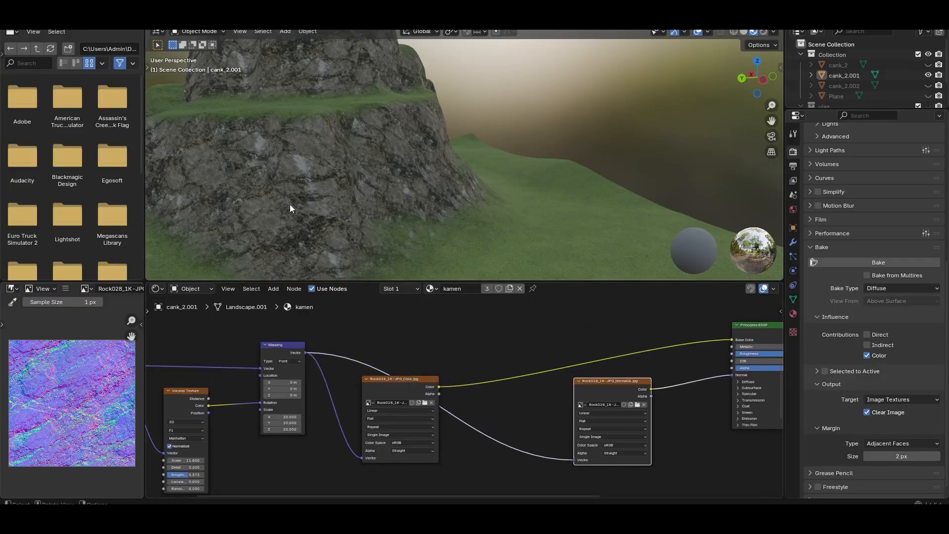
pyautogui.moveTo(290, 204); pyautogui.dragTo(425, 206, button='middle')
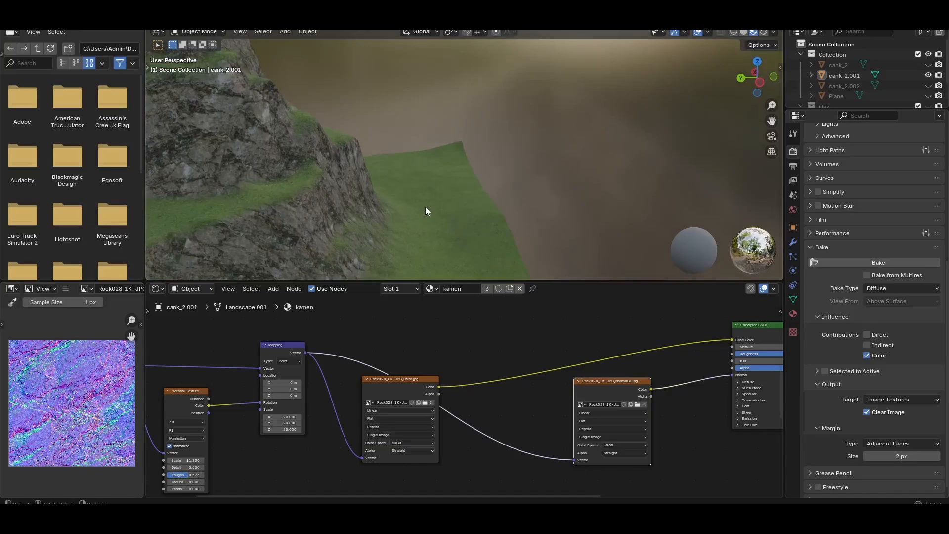
# Delete the rock normal map's Image Texture node
pyautogui.moveTo(644, 352); pyautogui.dragTo(519, 356, button='middle')
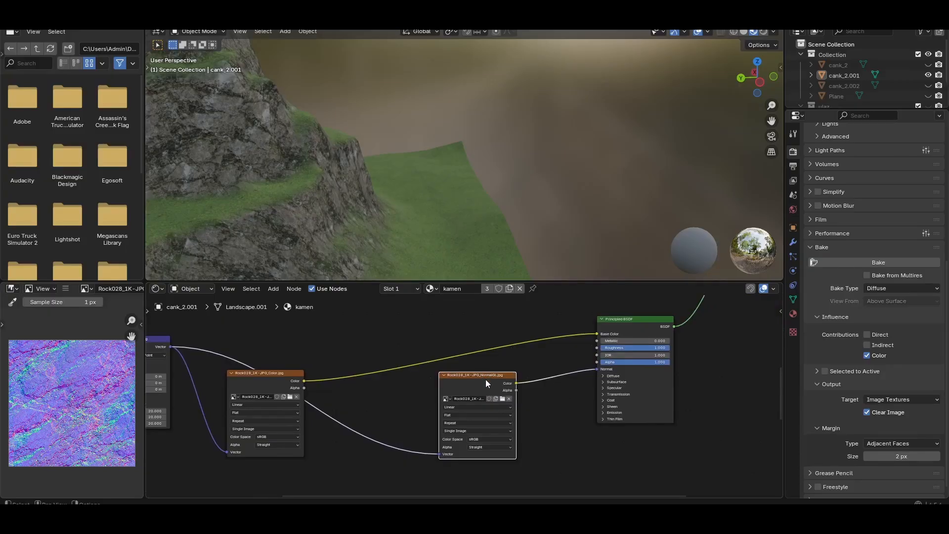
pyautogui.press('x')
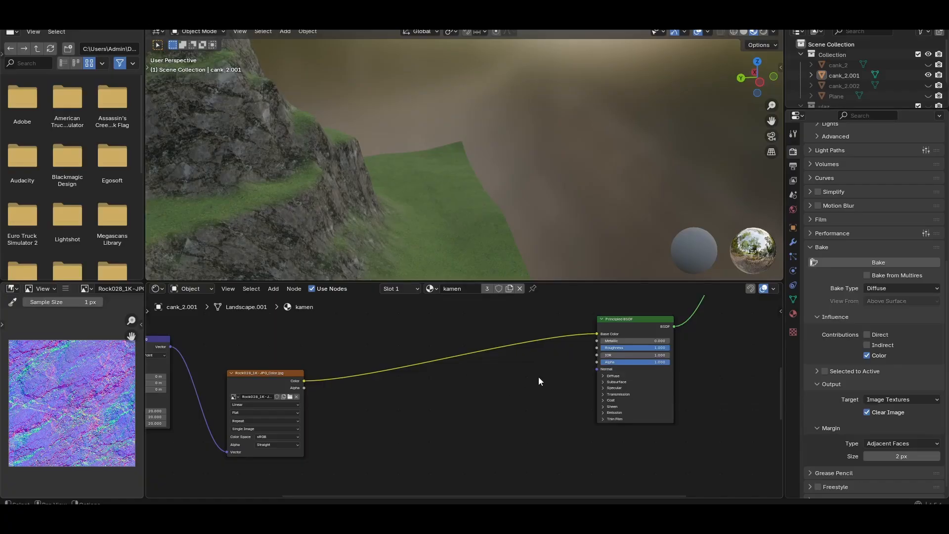
# Review the grass and rock node branches, from their mapping and image textures through each Principled BSDF to the Mix Shader
pyautogui.moveTo(534, 379); pyautogui.dragTo(330, 408, button='middle')
pyautogui.scroll(-5, 395, 398)
pyautogui.moveTo(610, 354); pyautogui.dragTo(560, 411, button='middle')
pyautogui.scroll(-4, 512, 376)
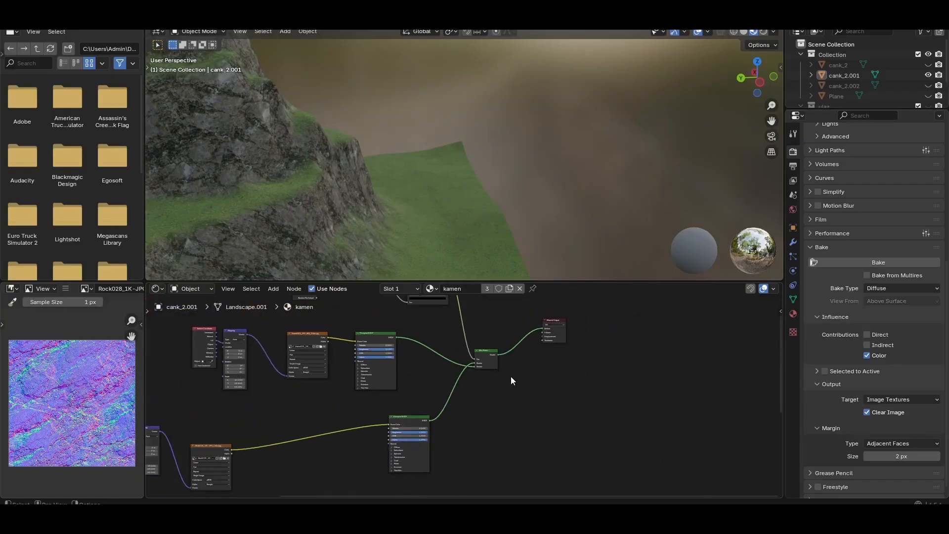
pyautogui.scroll(5, 506, 361)
pyautogui.moveTo(552, 368); pyautogui.dragTo(421, 421, button='middle')
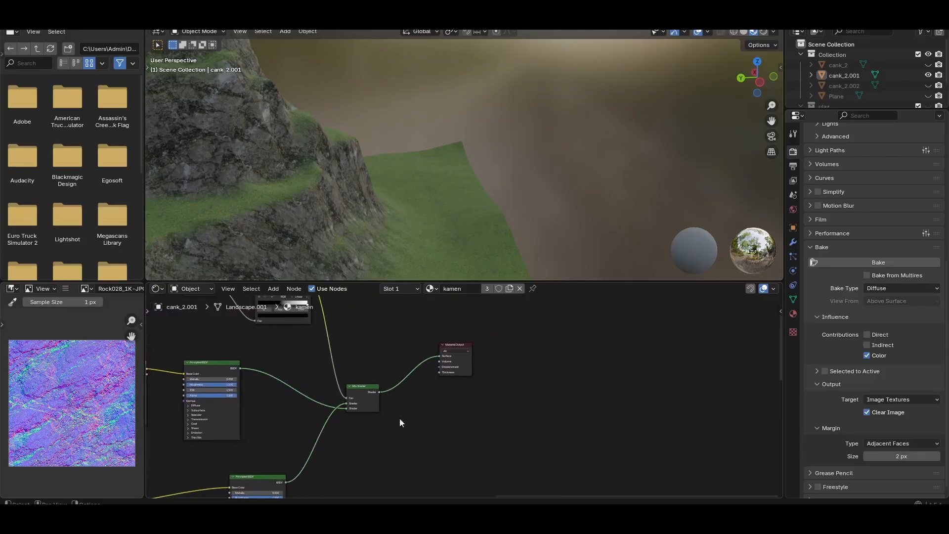
pyautogui.scroll(2, 532, 362)
pyautogui.moveTo(251, 392); pyautogui.dragTo(503, 364, button='middle')
pyautogui.click(340, 328)
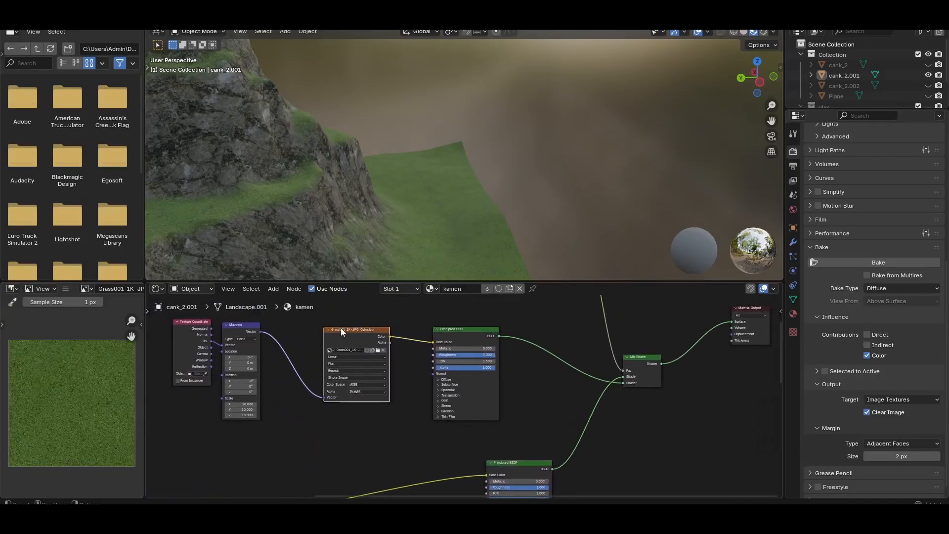
pyautogui.click(471, 328)
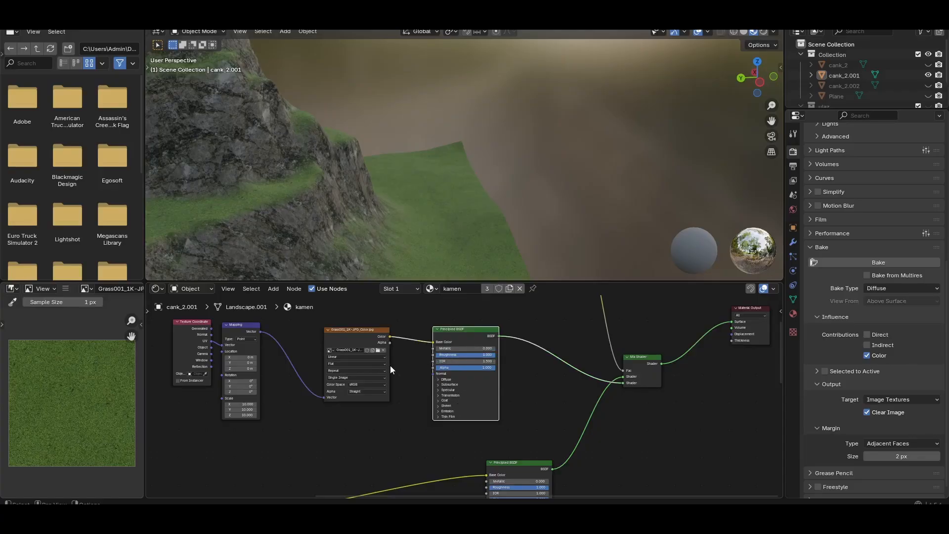
pyautogui.moveTo(224, 462); pyautogui.dragTo(291, 480, button='middle')
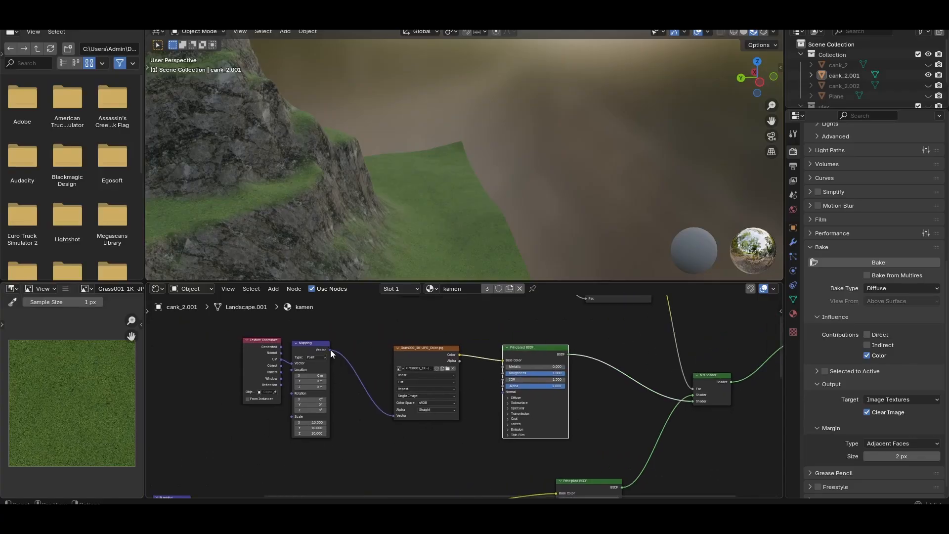
pyautogui.moveTo(331, 350); pyautogui.dragTo(362, 421)
pyautogui.moveTo(533, 463); pyautogui.dragTo(417, 361, button='middle')
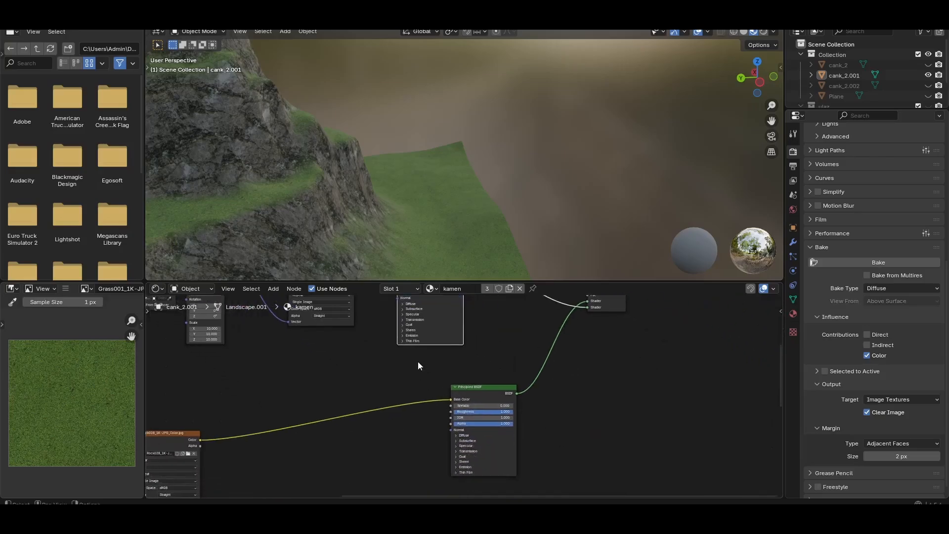
pyautogui.moveTo(371, 403); pyautogui.dragTo(380, 371, button='middle')
pyautogui.click(494, 360)
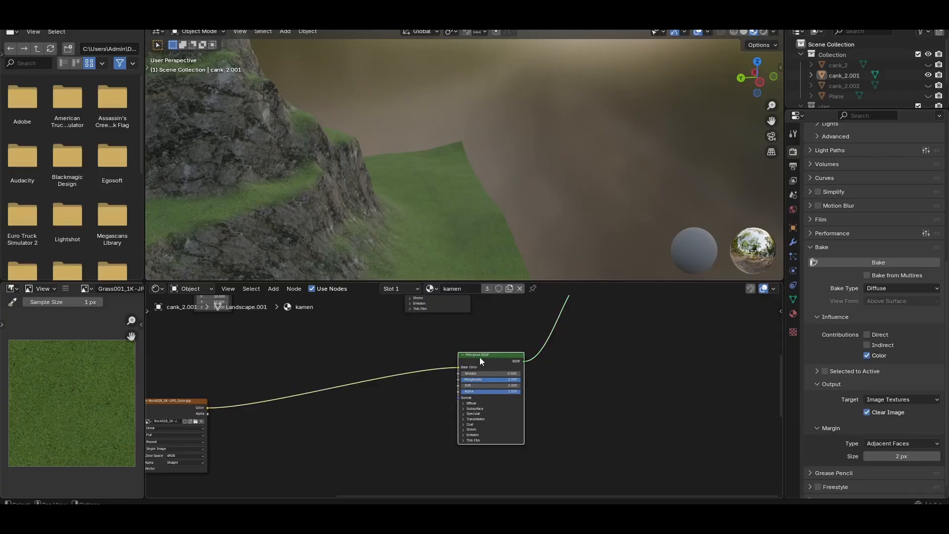
# Add an Image Texture node in the empty area beyond the Material Output of the kamen material
pyautogui.moveTo(508, 362); pyautogui.dragTo(444, 402, button='middle')
pyautogui.moveTo(514, 404); pyautogui.dragTo(367, 419, button='middle')
pyautogui.moveTo(515, 388); pyautogui.dragTo(391, 433, button='middle')
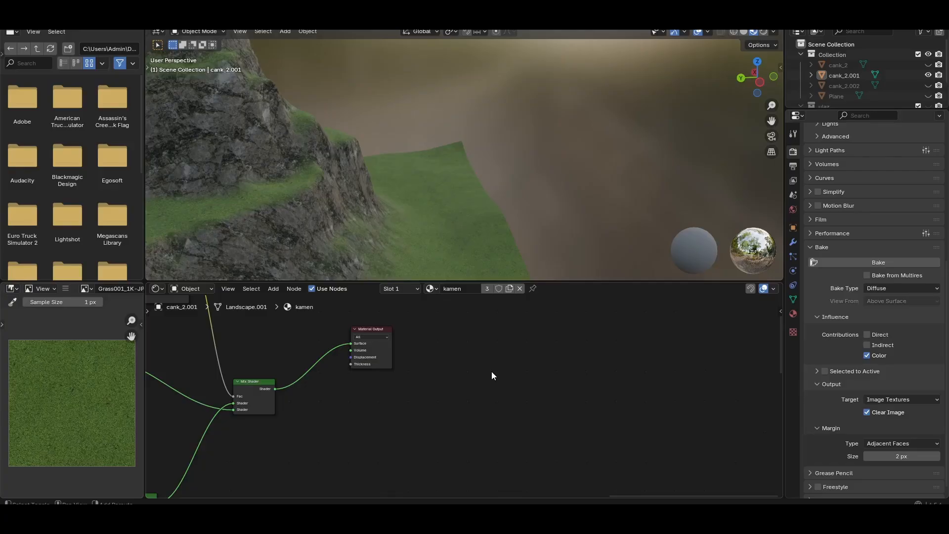
pyautogui.hotkey('shift', 'a')
pyautogui.write('im')
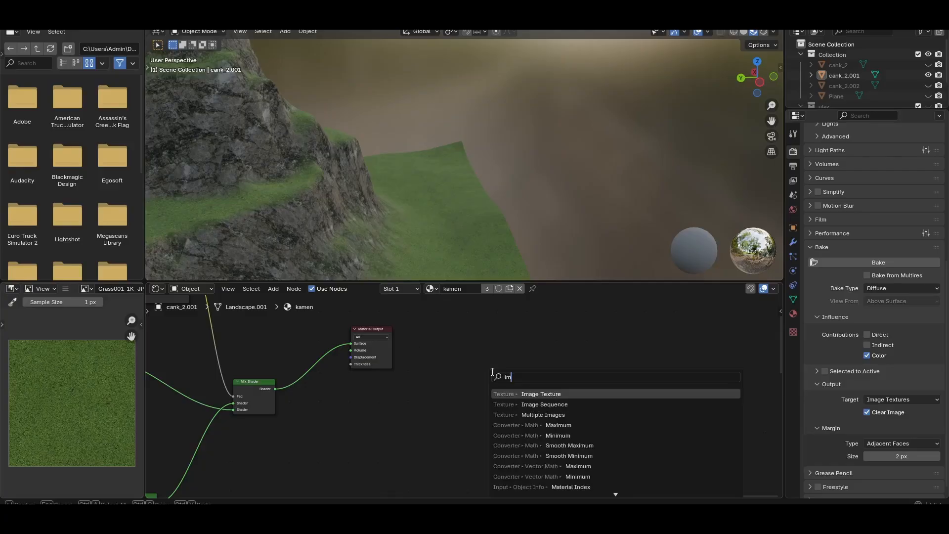
pyautogui.press('Return')
pyautogui.click(512, 377)
# Create a new blank 4096 × 4096 px image named albedo_4k without alpha in the new Image Texture node
pyautogui.click(509, 390)
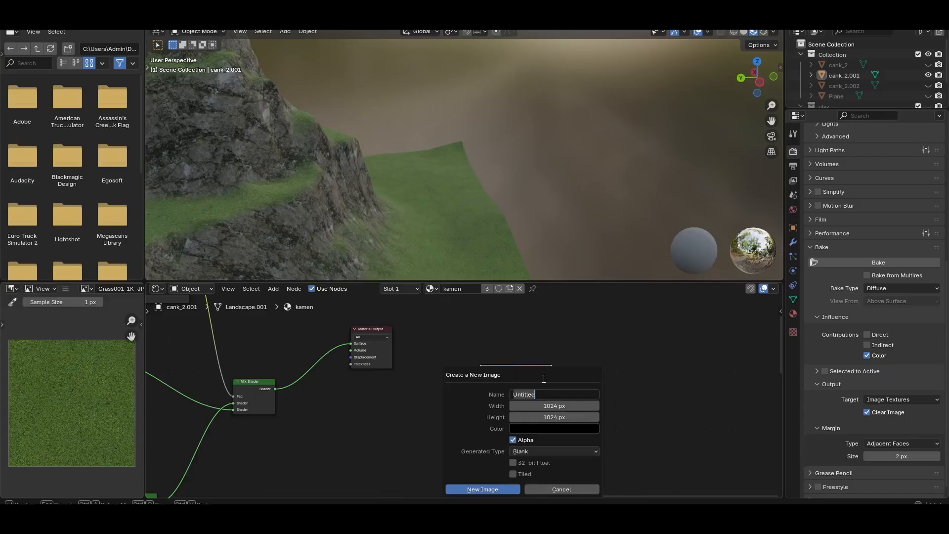
pyautogui.write('albedo_4k')
pyautogui.click(560, 406)
pyautogui.click(560, 406)
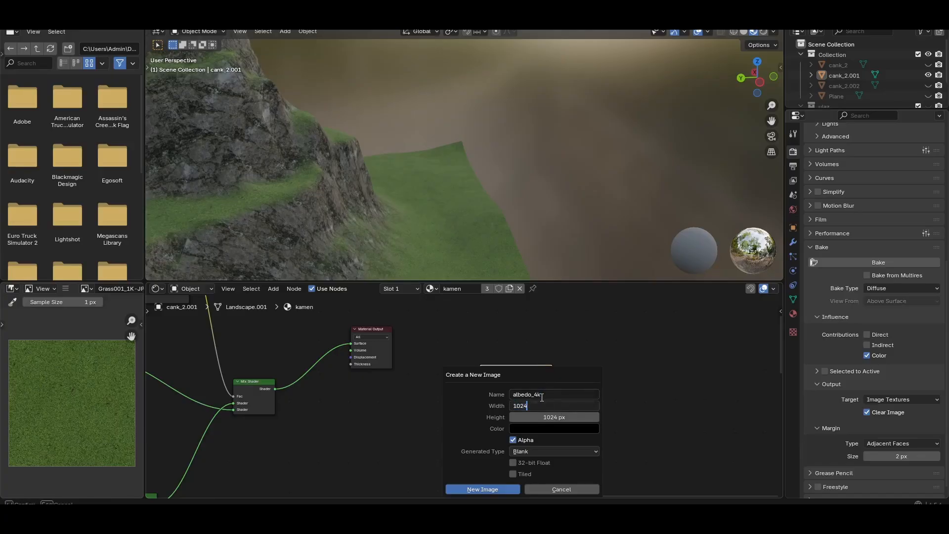
pyautogui.write('*')
pyautogui.write('4')
pyautogui.press('Return')
pyautogui.click(565, 416)
pyautogui.click(565, 417)
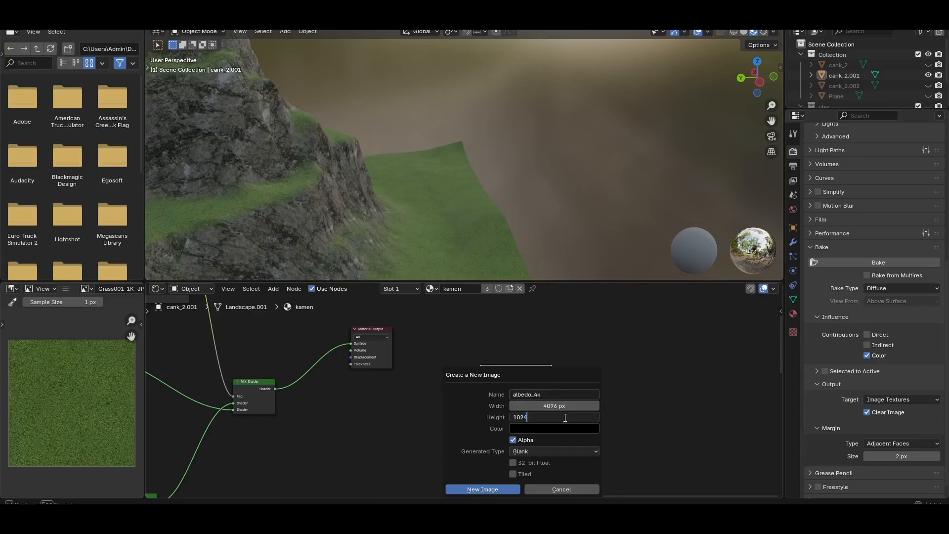
pyautogui.write('*4')
pyautogui.press('Return')
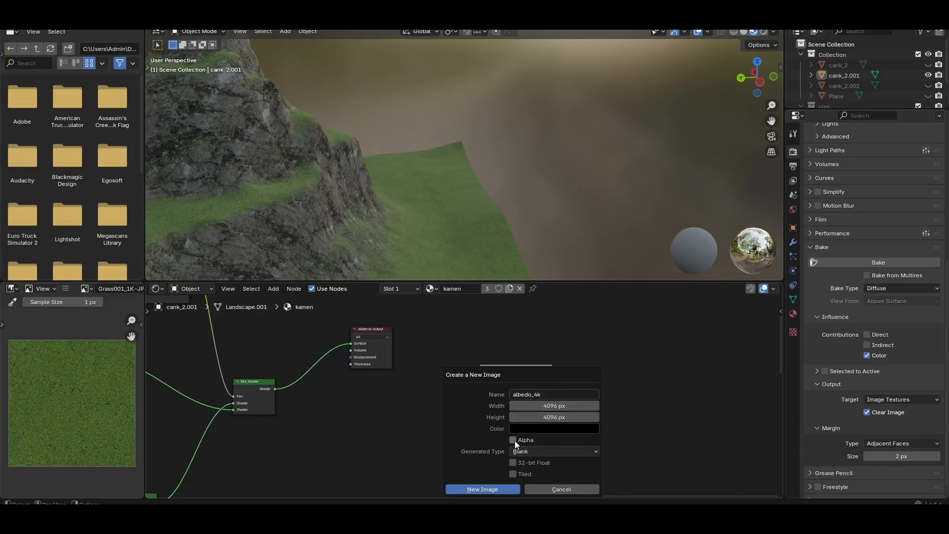
pyautogui.click(498, 493)
# Make the albedo_4k image node active and select the mountain piece cank_2.001 for baking
pyautogui.scroll(2, 494, 459)
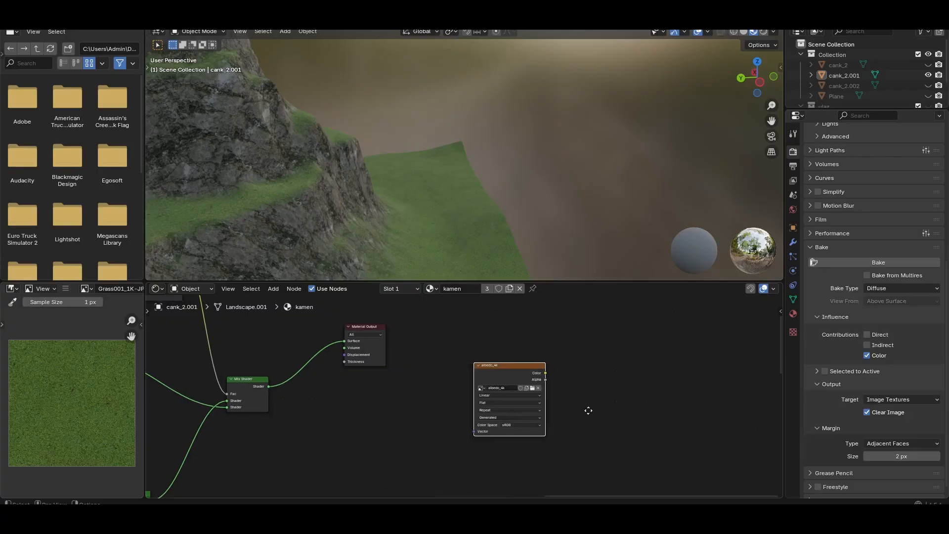
pyautogui.click(482, 361)
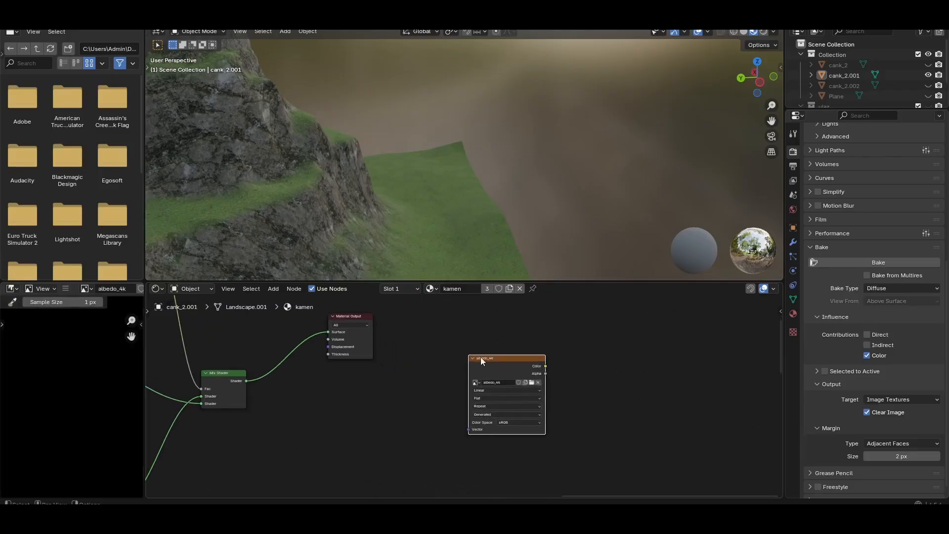
pyautogui.scroll(-3, 600, 373)
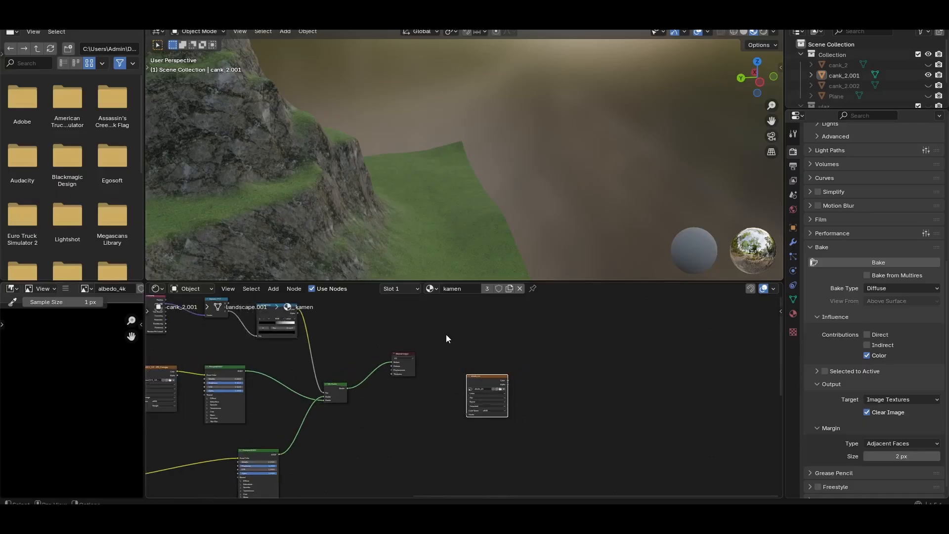
pyautogui.click(340, 198)
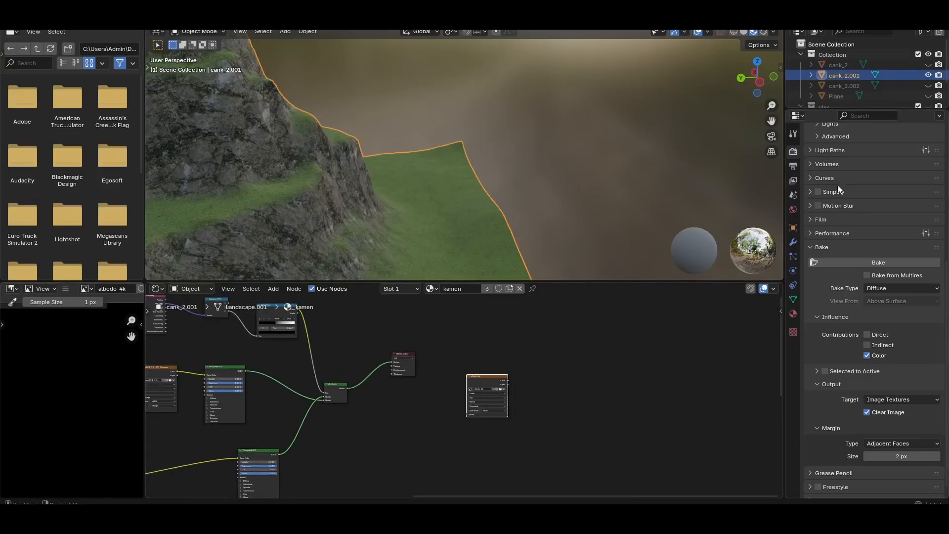
# Choose GPU Compute as the Cycles render device
pyautogui.scroll(10, 840, 200)
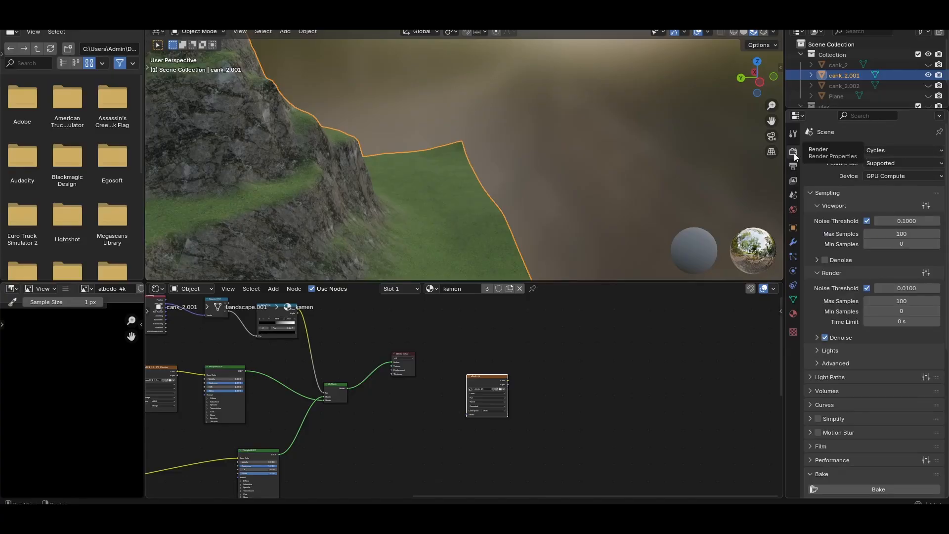
pyautogui.click(886, 178)
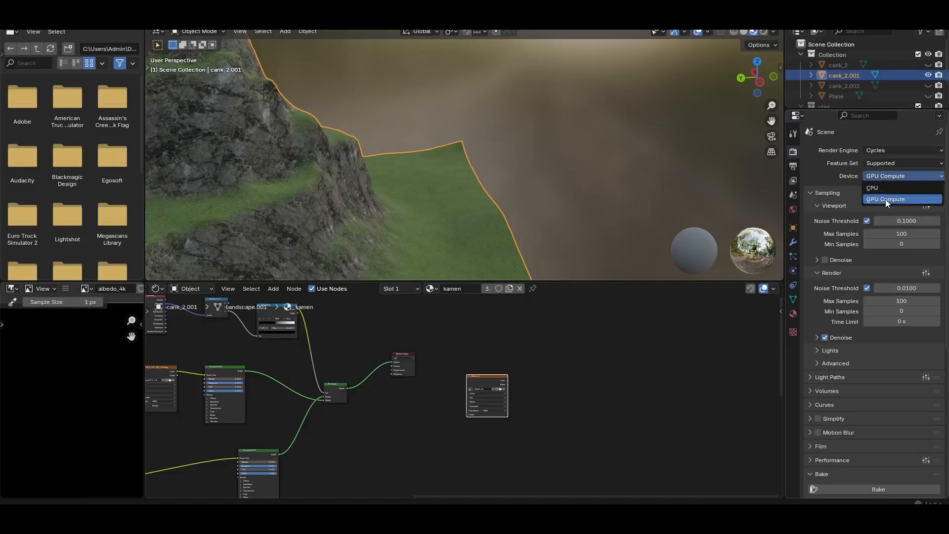
pyautogui.click(886, 200)
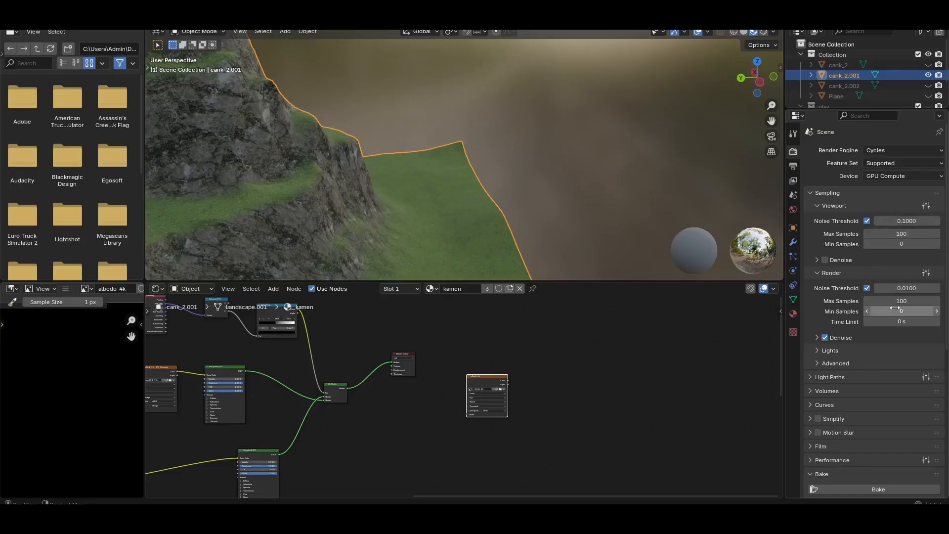
# Bake the Diffuse pass with only the Color contribution and a 2 px margin into the albedo_4k image
pyautogui.scroll(-6, 849, 331)
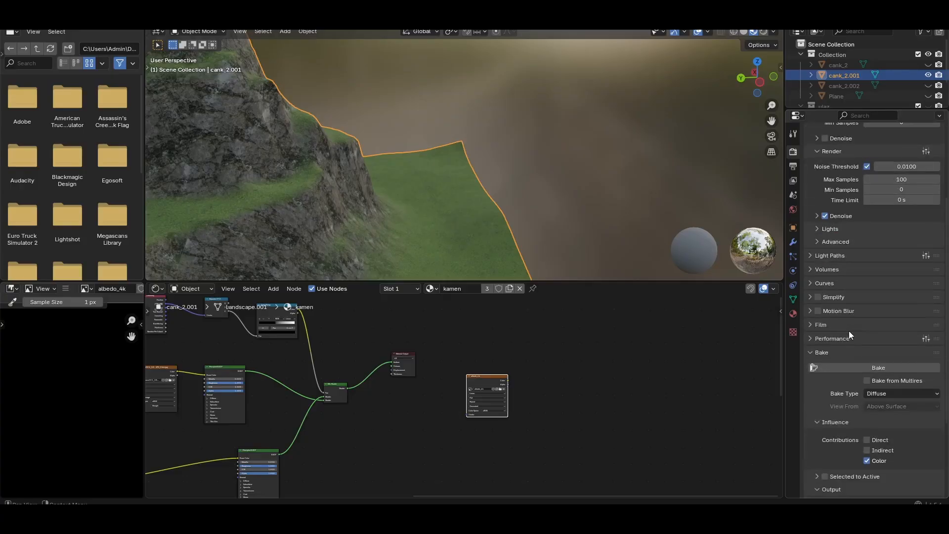
pyautogui.scroll(-6, 850, 331)
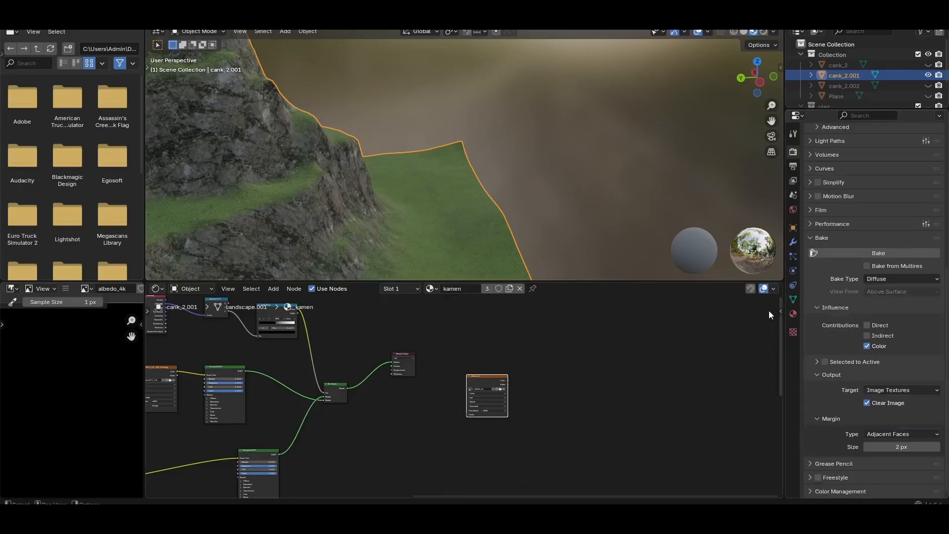
pyautogui.click(877, 280)
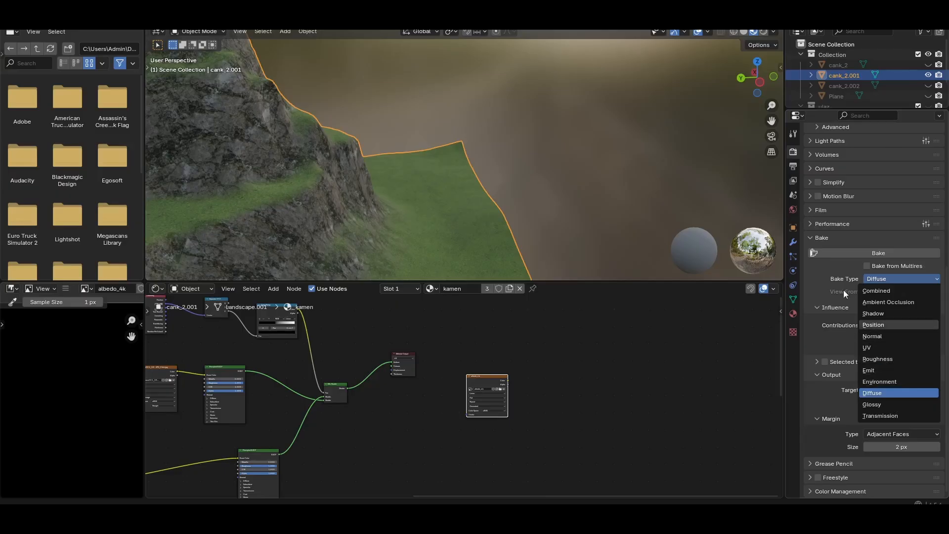
pyautogui.click(877, 280)
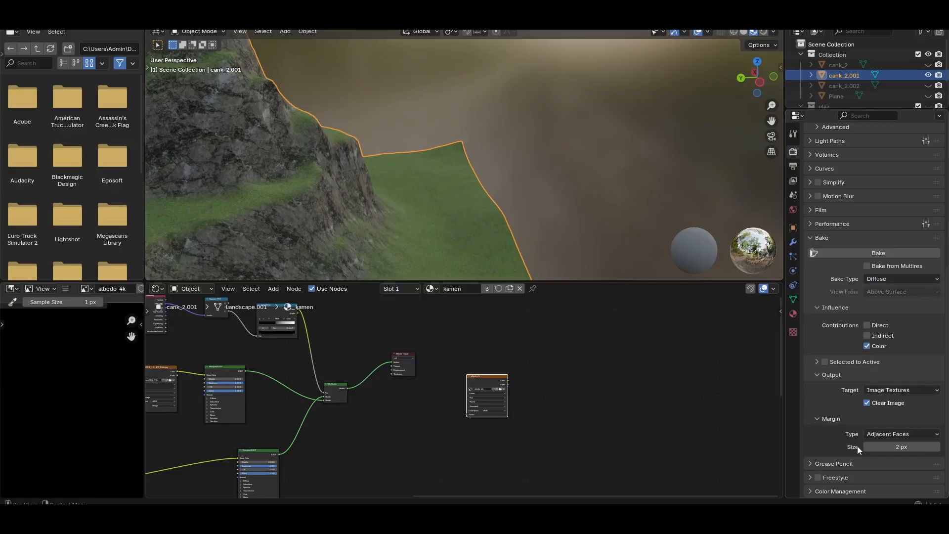
pyautogui.click(891, 446)
pyautogui.click(831, 443)
pyautogui.click(882, 252)
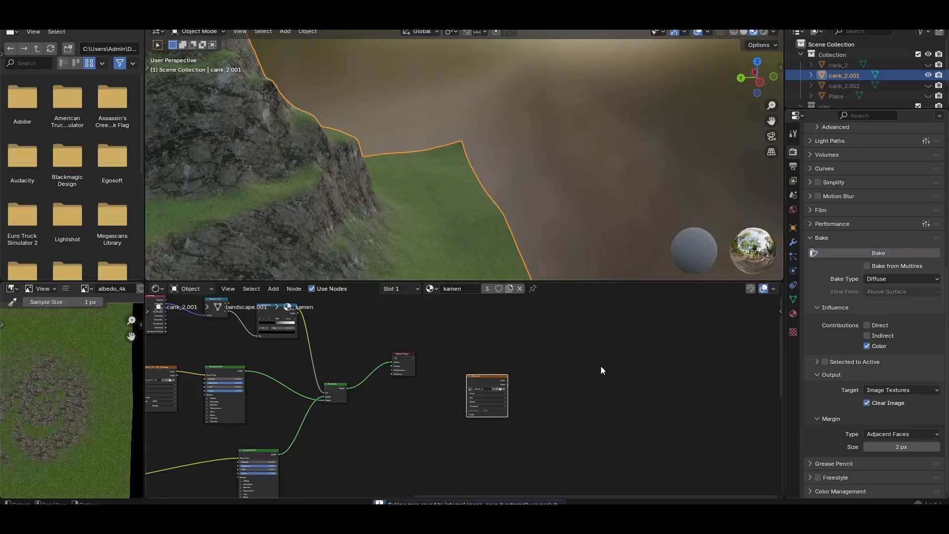
# Check the baked albedo_4k image and store it so the bake result is kept
pyautogui.scroll(-1, 69, 384)
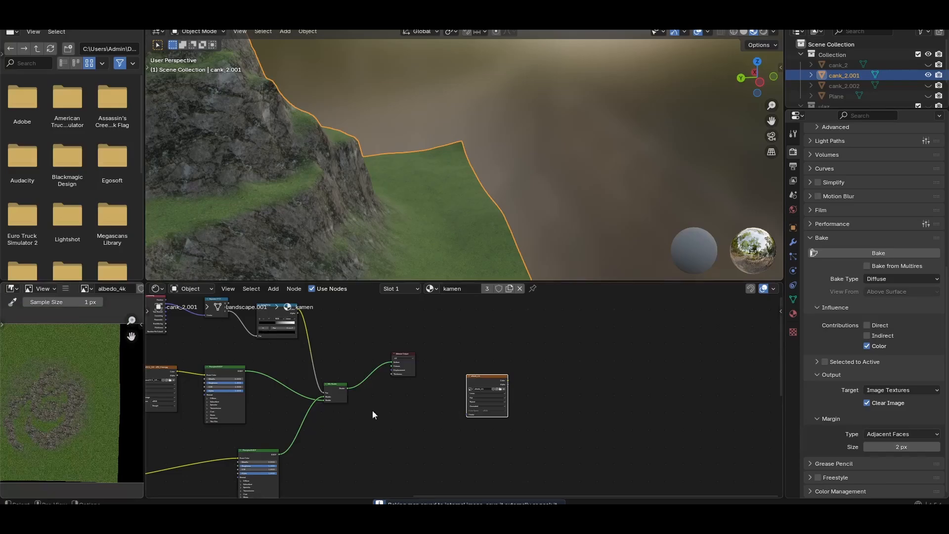
pyautogui.moveTo(439, 402); pyautogui.dragTo(445, 402, button='middle')
pyautogui.scroll(1, 444, 401)
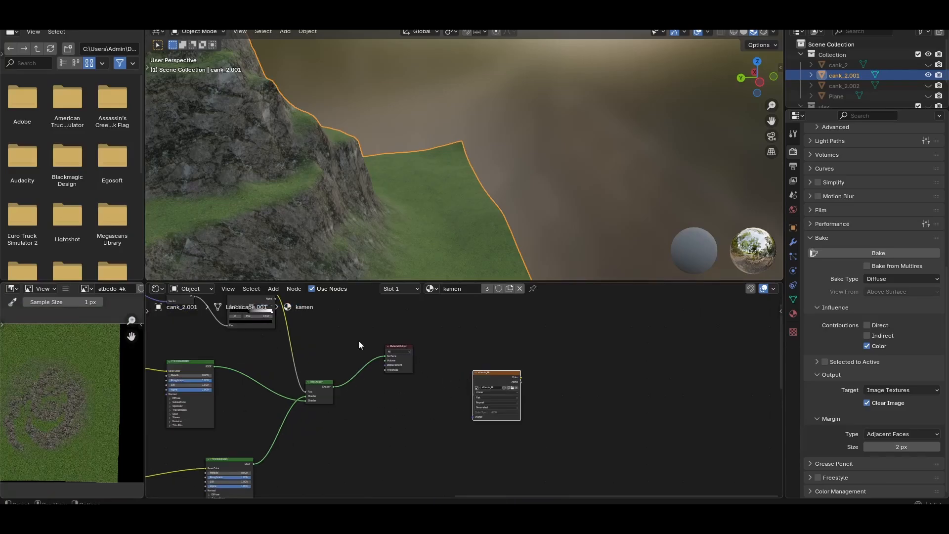
pyautogui.click(64, 290)
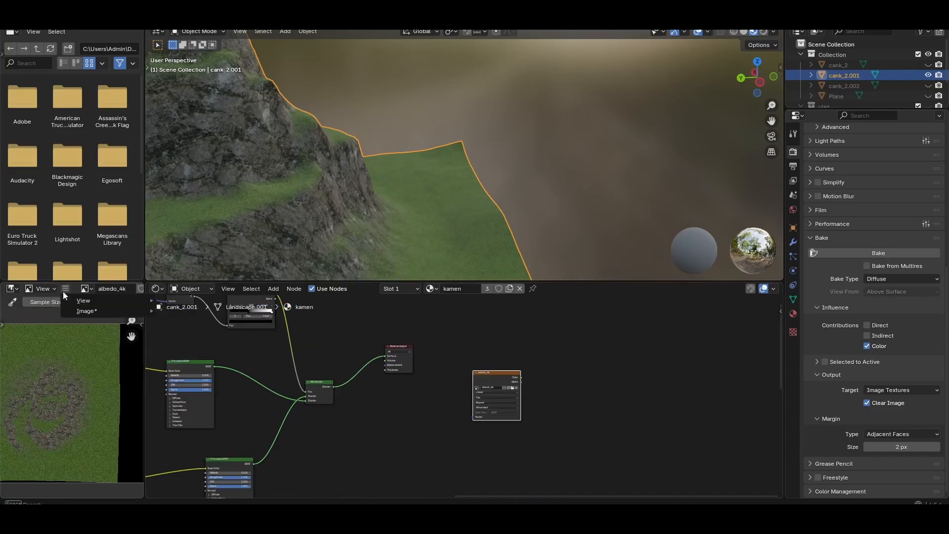
pyautogui.moveTo(90, 311)
pyautogui.click(179, 217)
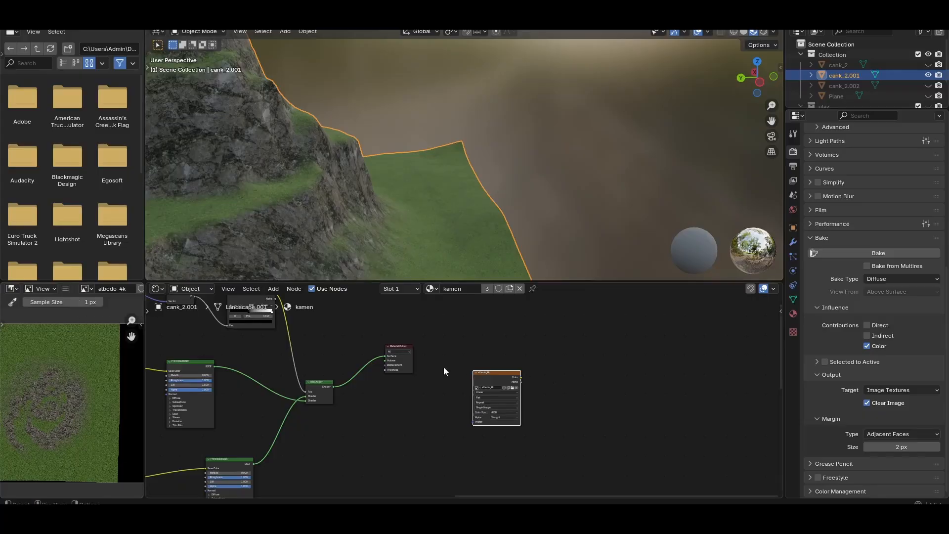
# Replace the Mix Shader link at the Material Output's Surface with the albedo_4k image's Color and inspect the mountain
pyautogui.scroll(1, 404, 368)
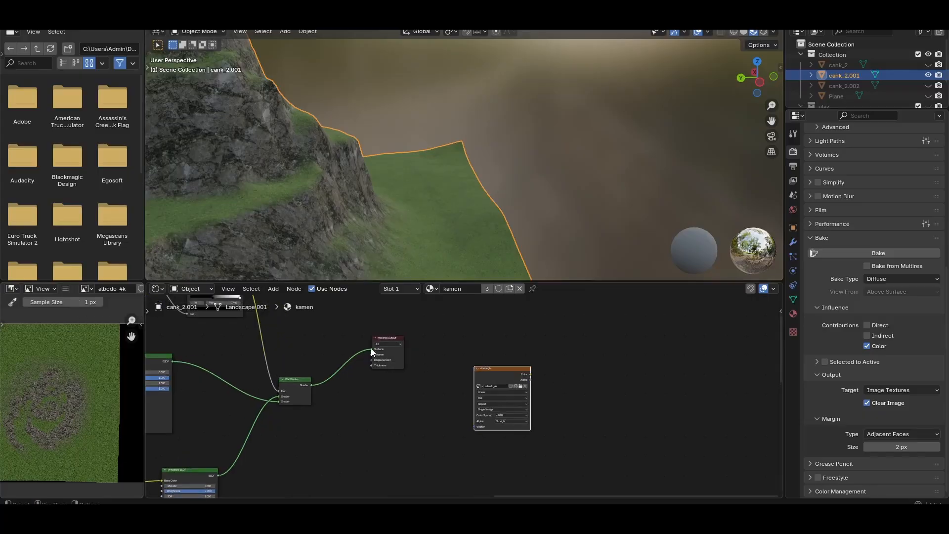
pyautogui.moveTo(371, 348); pyautogui.dragTo(349, 350)
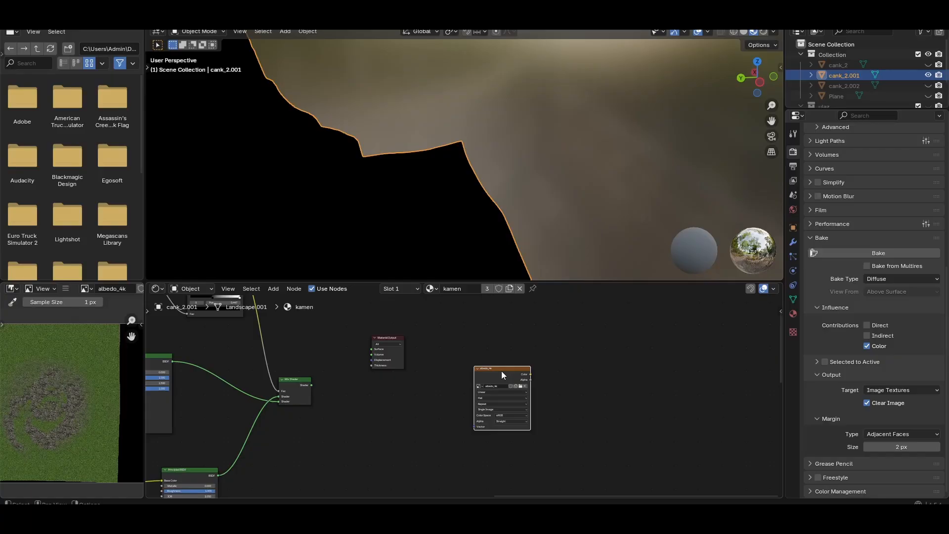
pyautogui.keyDown('ctrl'); pyautogui.keyDown('shift'); pyautogui.click(501, 371); pyautogui.keyUp('shift'); pyautogui.keyUp('ctrl')
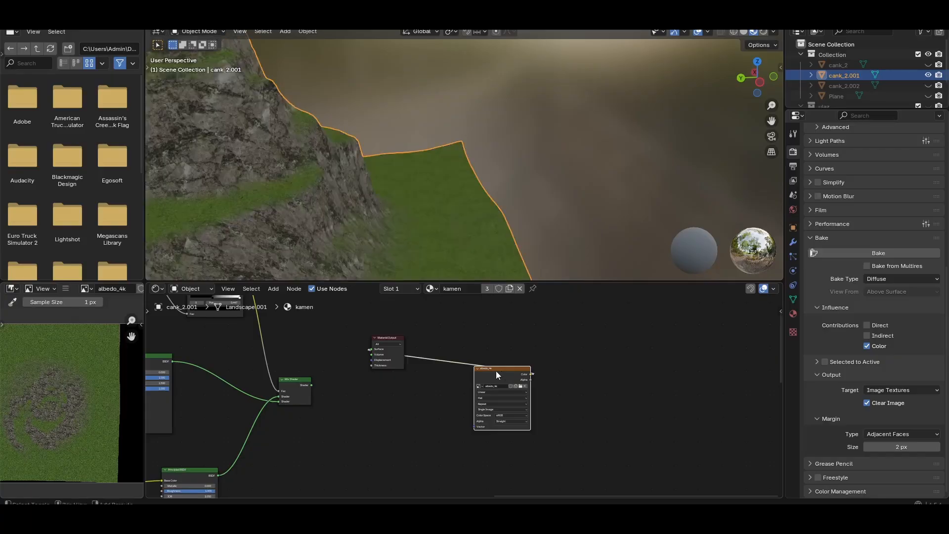
pyautogui.scroll(-5, 362, 236)
pyautogui.moveTo(361, 224); pyautogui.dragTo(382, 214, button='middle')
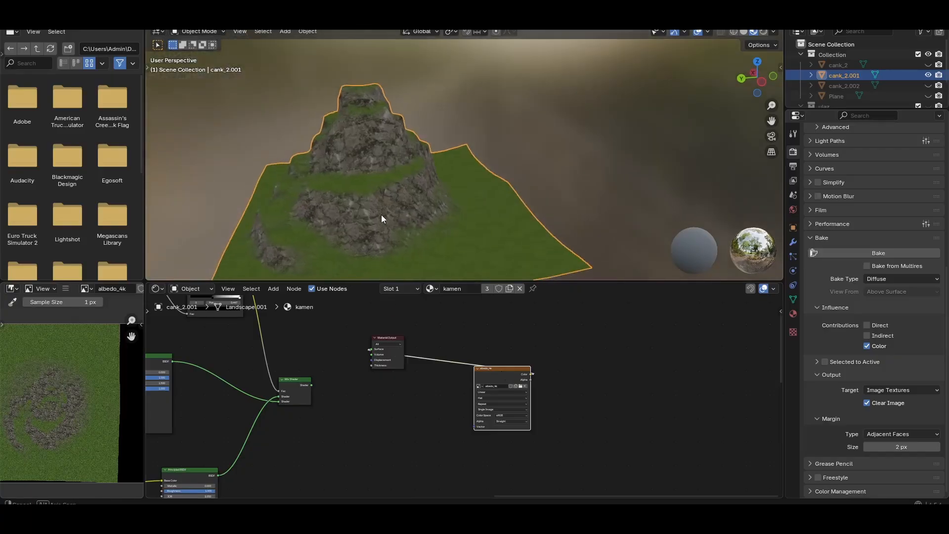
pyautogui.scroll(2, 373, 244)
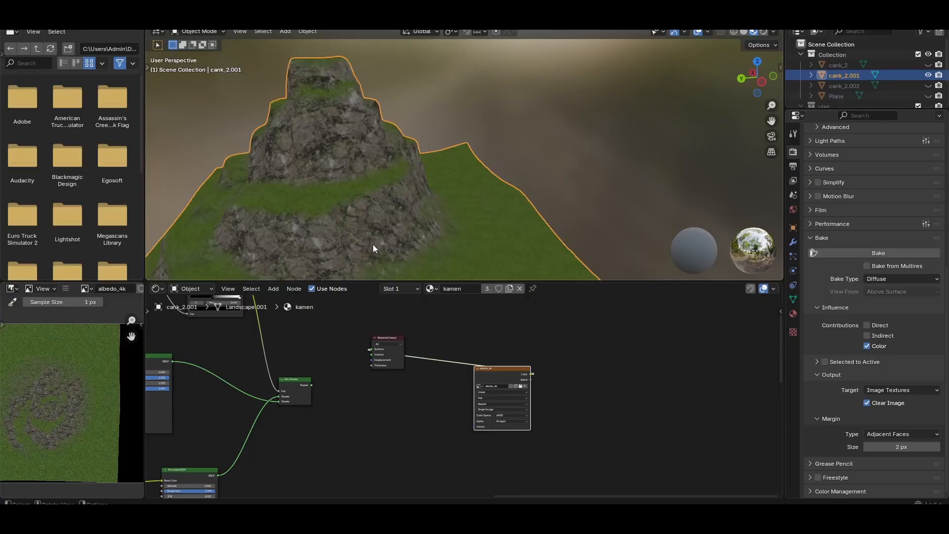
pyautogui.moveTo(456, 231); pyautogui.dragTo(474, 226, button='middle')
# Move the Material Output aside and place a duplicate of the grass Principled BSDF between the Mix Shader and the output
pyautogui.moveTo(273, 357); pyautogui.dragTo(388, 365, button='middle')
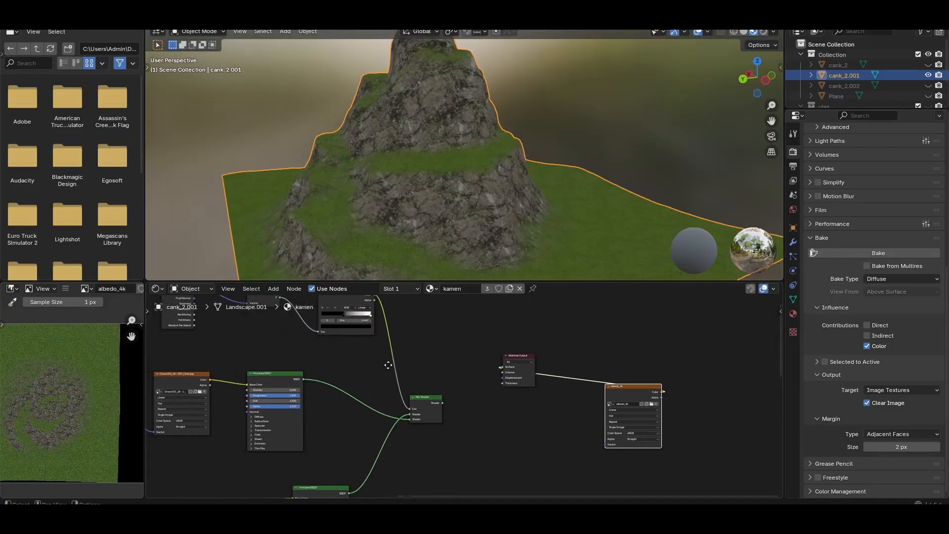
pyautogui.moveTo(533, 354); pyautogui.dragTo(534, 349)
pyautogui.click(555, 322)
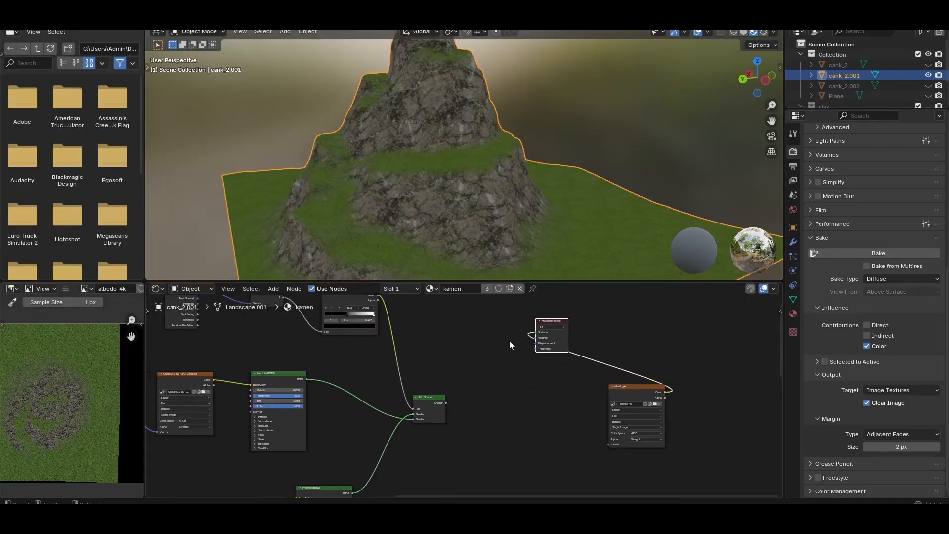
pyautogui.click(271, 375)
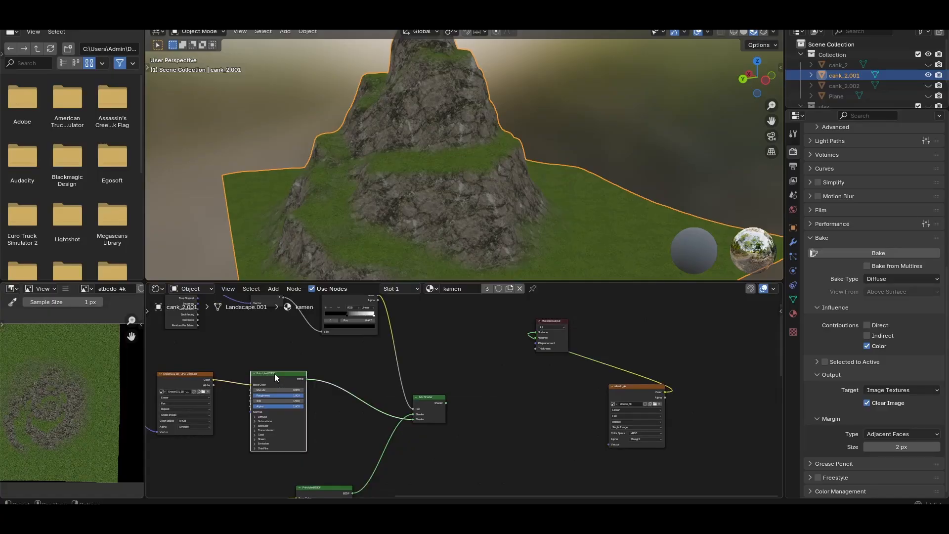
pyautogui.click(630, 388)
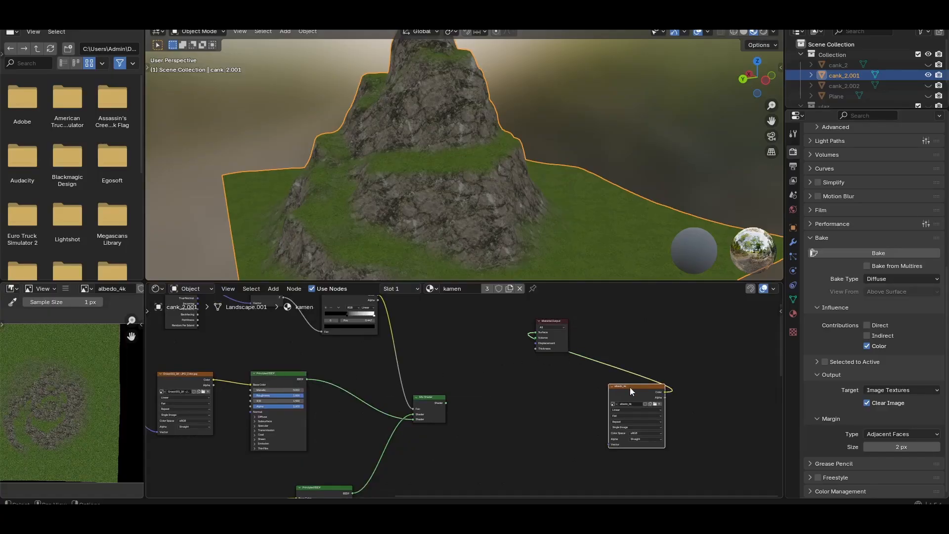
pyautogui.click(275, 372)
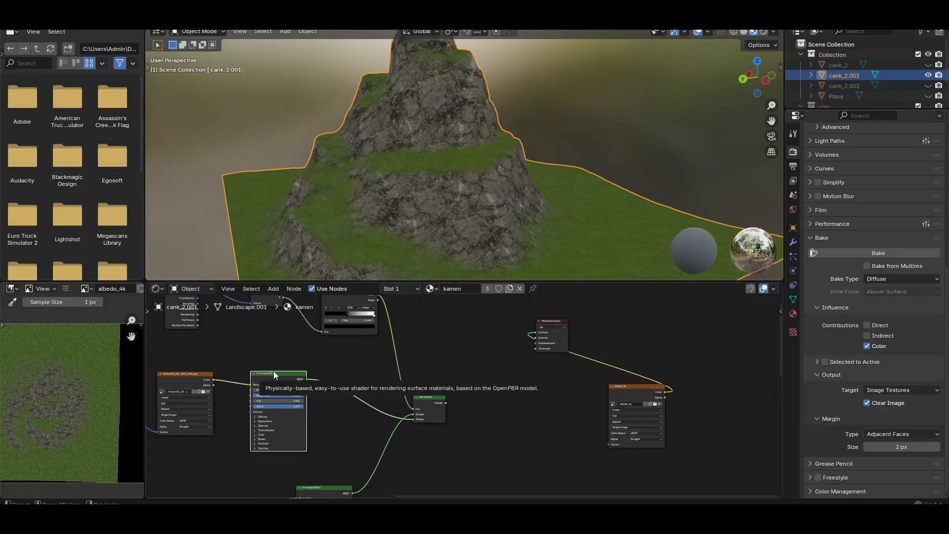
pyautogui.hotkey('shift', 'd')
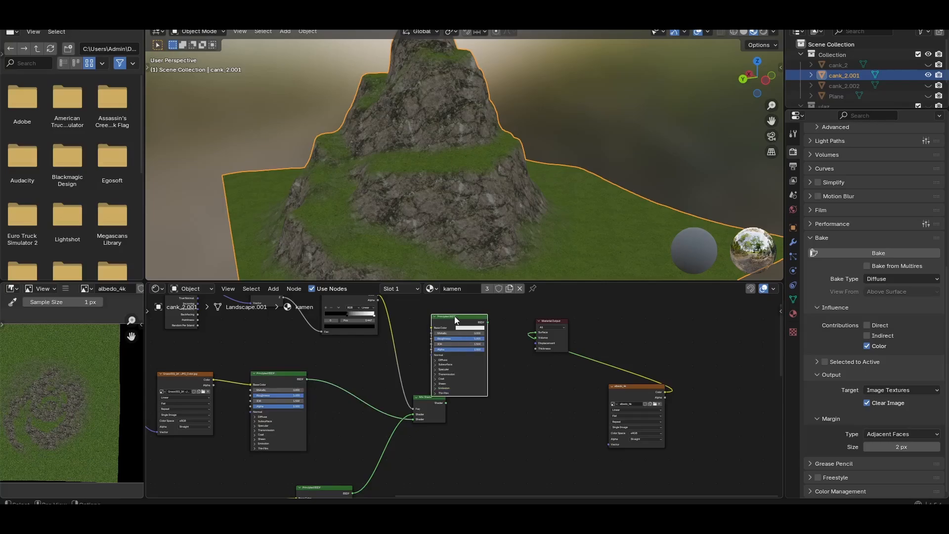
pyautogui.click(488, 315)
# Move the Material Output farther away and link the albedo_4k image's Color output to the duplicated Principled BSDF's Base Color
pyautogui.moveTo(550, 325); pyautogui.dragTo(664, 328)
pyautogui.moveTo(666, 396); pyautogui.dragTo(465, 326)
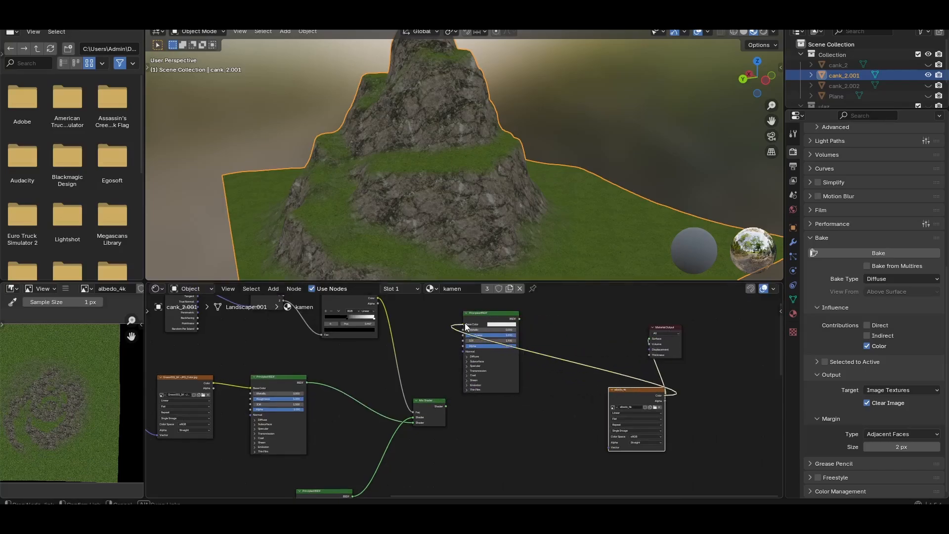
# Replace the albedo_4k link at the Material Output's Surface with the duplicated Principled BSDF's output and inspect the mountain
pyautogui.click(651, 340)
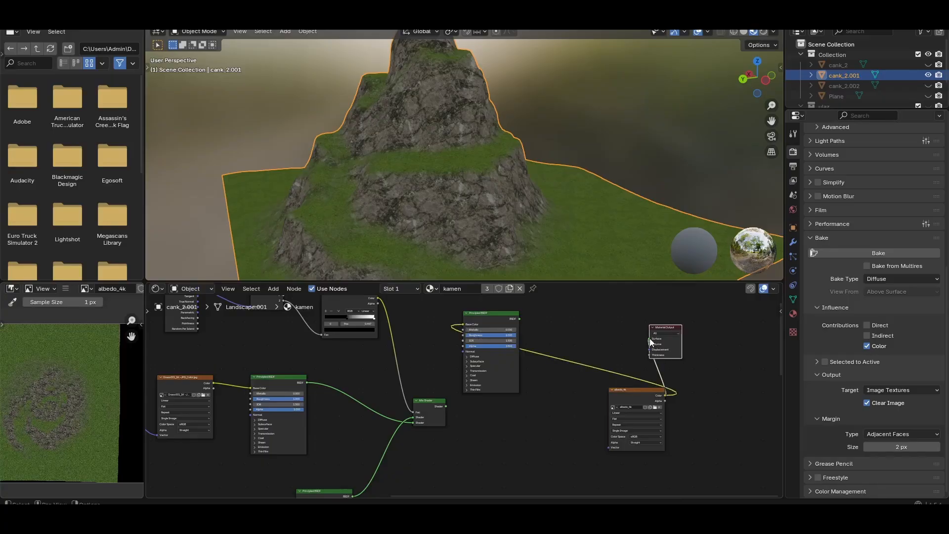
pyautogui.moveTo(649, 338); pyautogui.dragTo(583, 331)
pyautogui.moveTo(520, 321); pyautogui.dragTo(648, 338)
pyautogui.scroll(1, 704, 358)
pyautogui.scroll(-2, 419, 164)
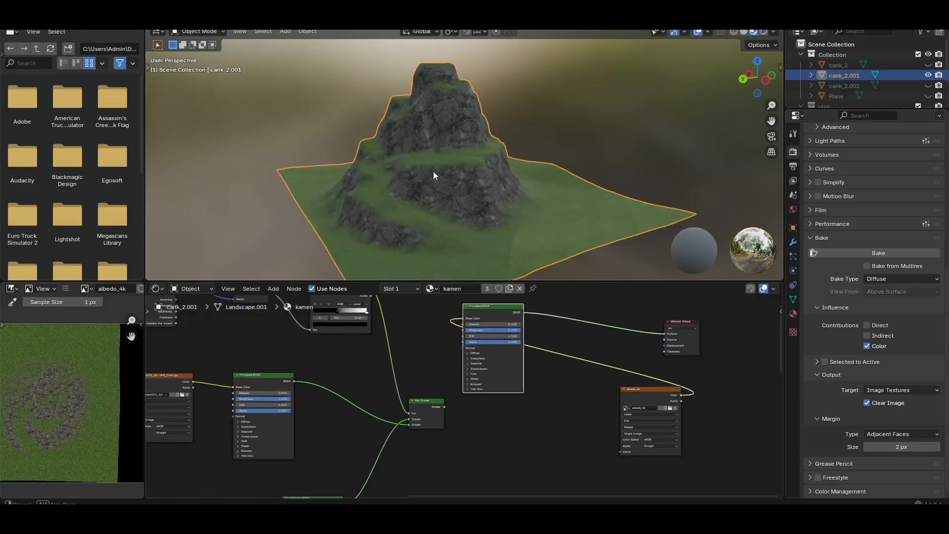
pyautogui.moveTo(433, 171); pyautogui.dragTo(425, 173, button='middle')
# Arrange the albedo_4k image node ahead of the duplicated Principled BSDF, and place that shader close to the Material Output
pyautogui.moveTo(695, 378); pyautogui.dragTo(551, 400, button='middle')
pyautogui.moveTo(540, 347); pyautogui.dragTo(694, 349)
pyautogui.moveTo(340, 336); pyautogui.dragTo(594, 361)
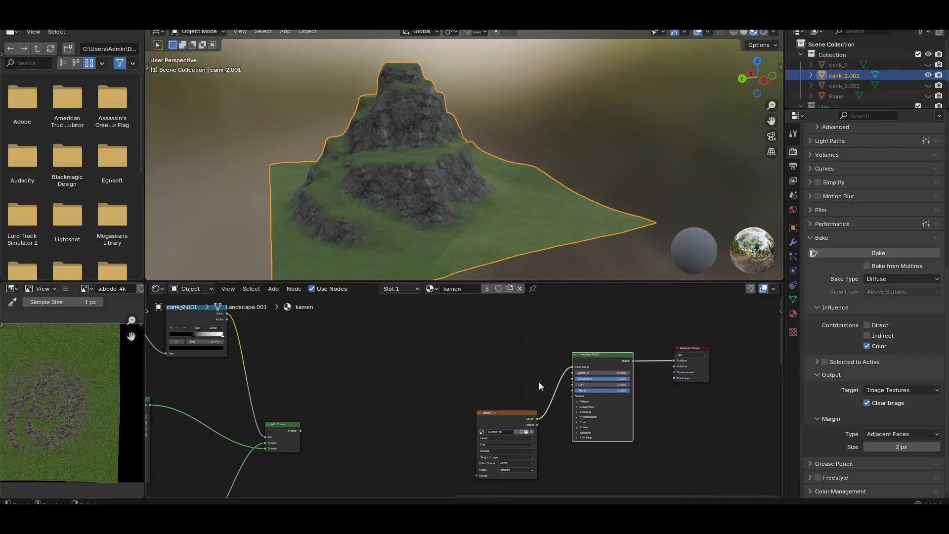
pyautogui.moveTo(508, 414); pyautogui.dragTo(470, 330)
pyautogui.click(595, 362)
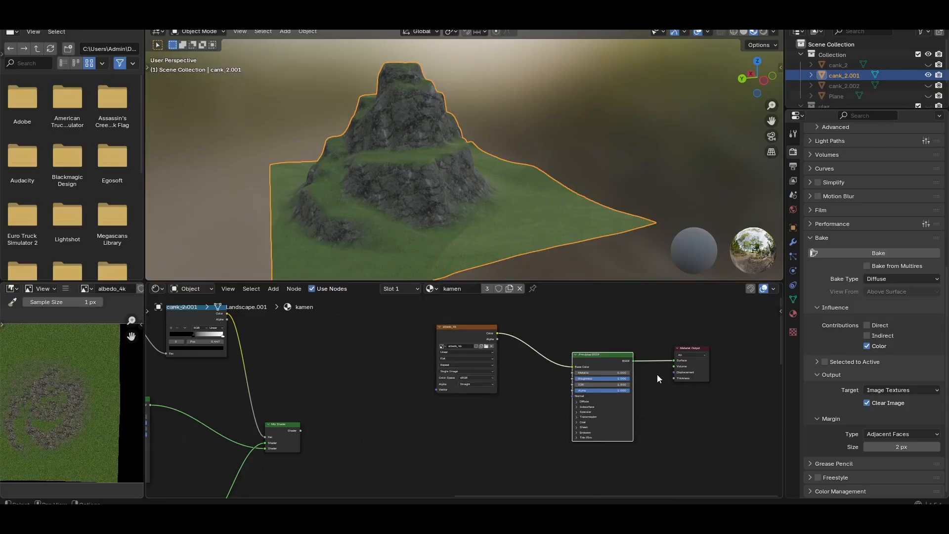
pyautogui.click(464, 333)
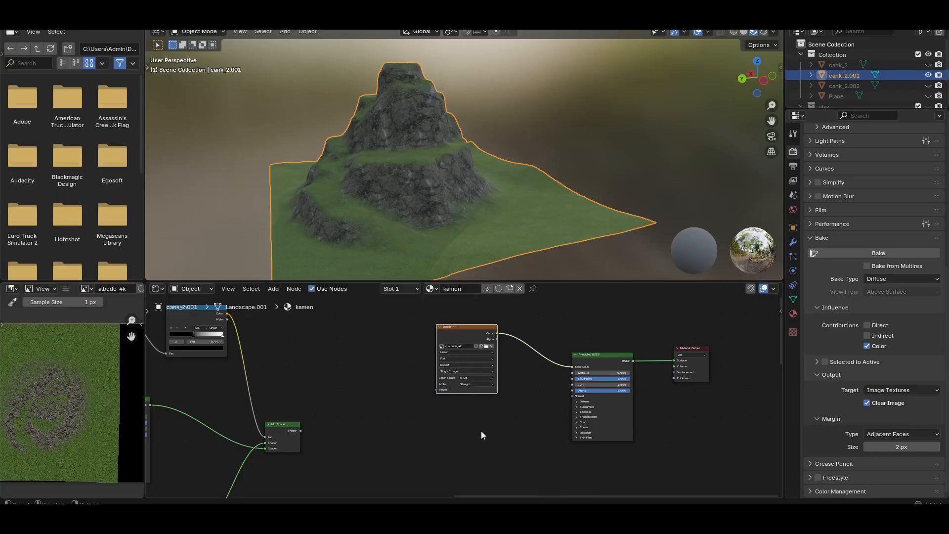
pyautogui.click(508, 375)
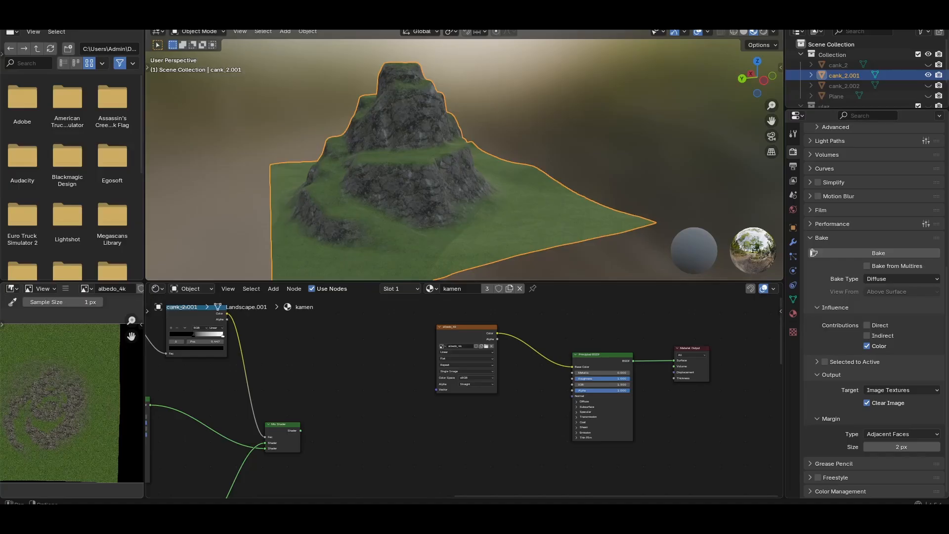
# Examine how the mountain's full UV layout covers the baked image and how sharp the texture looks on the rock faces
pyautogui.click(241, 19)
pyautogui.scroll(-5, 123, 221)
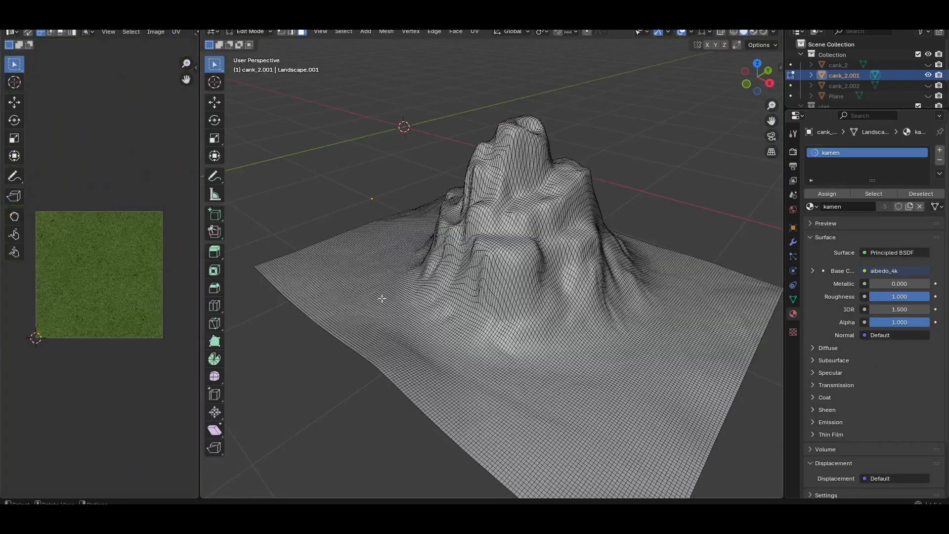
pyautogui.press('a')
pyautogui.scroll(-5, 397, 288)
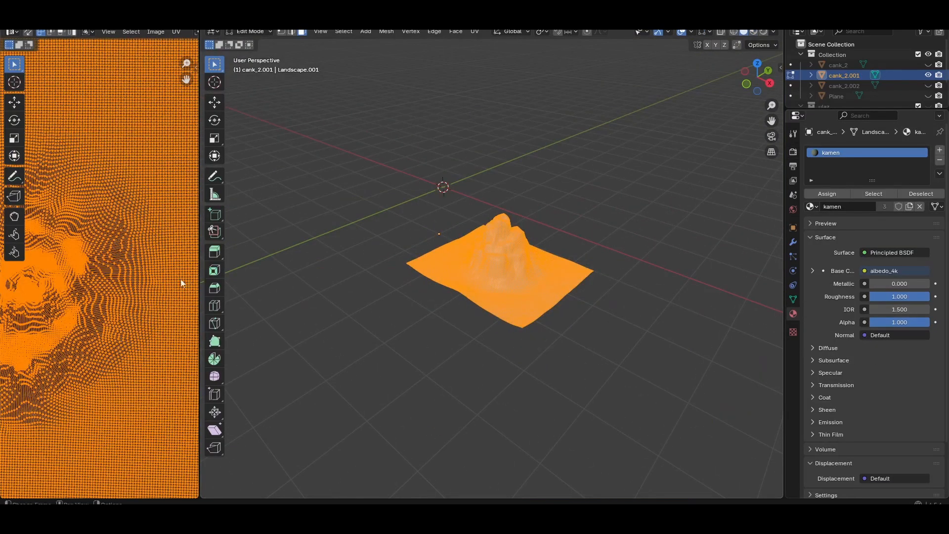
pyautogui.scroll(-5, 131, 282)
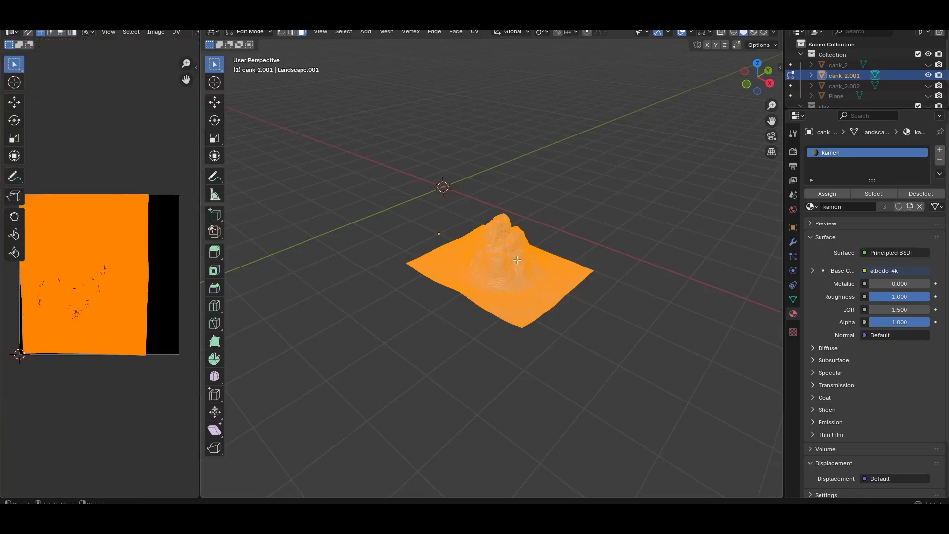
pyautogui.scroll(5, 516, 260)
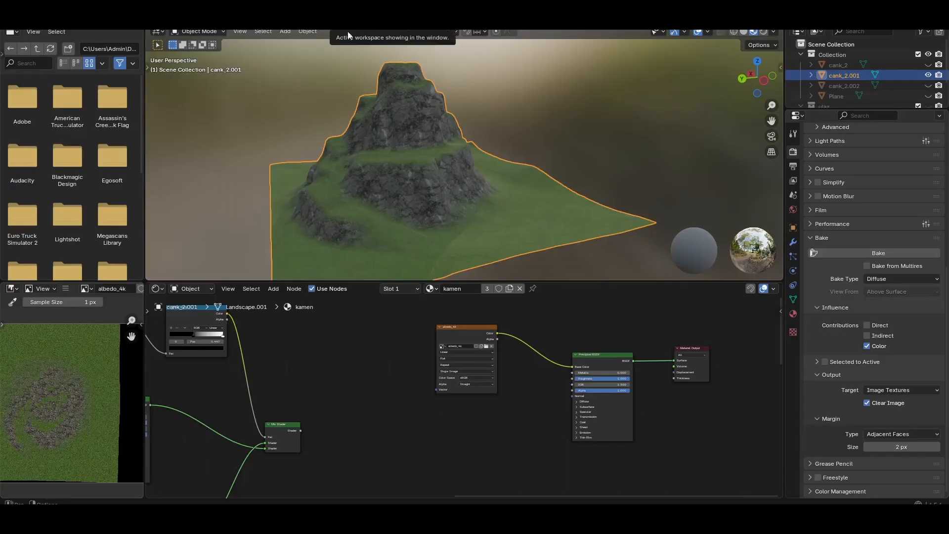
pyautogui.scroll(5, 415, 146)
pyautogui.scroll(-5, 370, 121)
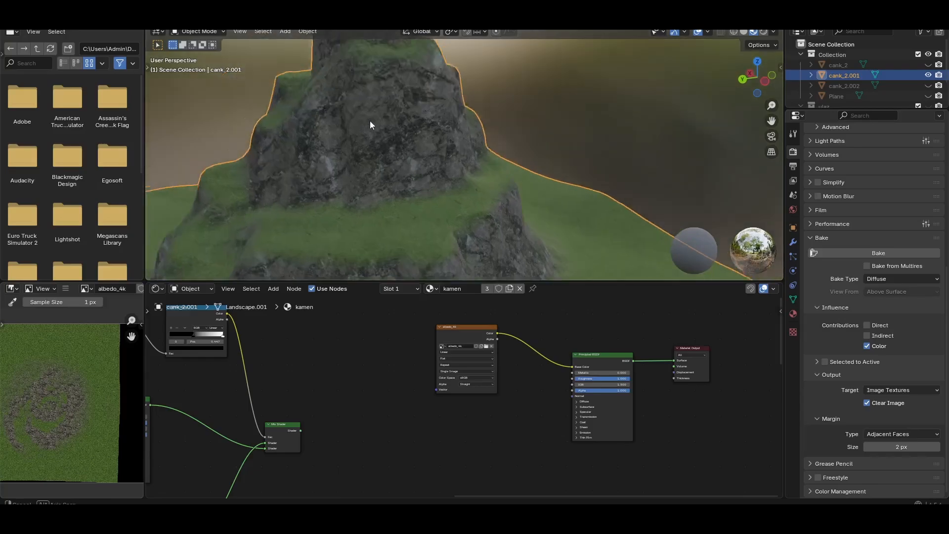
pyautogui.scroll(3, 372, 122)
pyautogui.scroll(2, 373, 126)
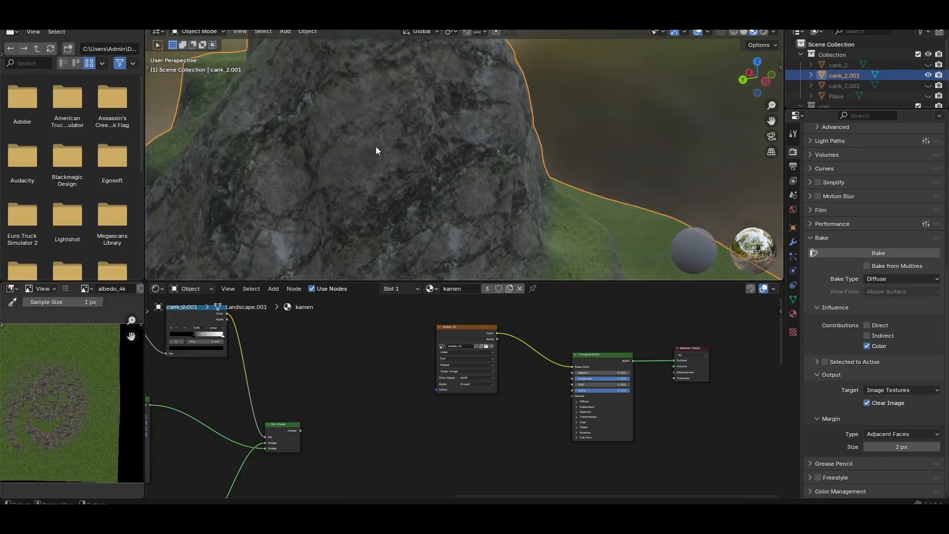
pyautogui.scroll(-4, 374, 153)
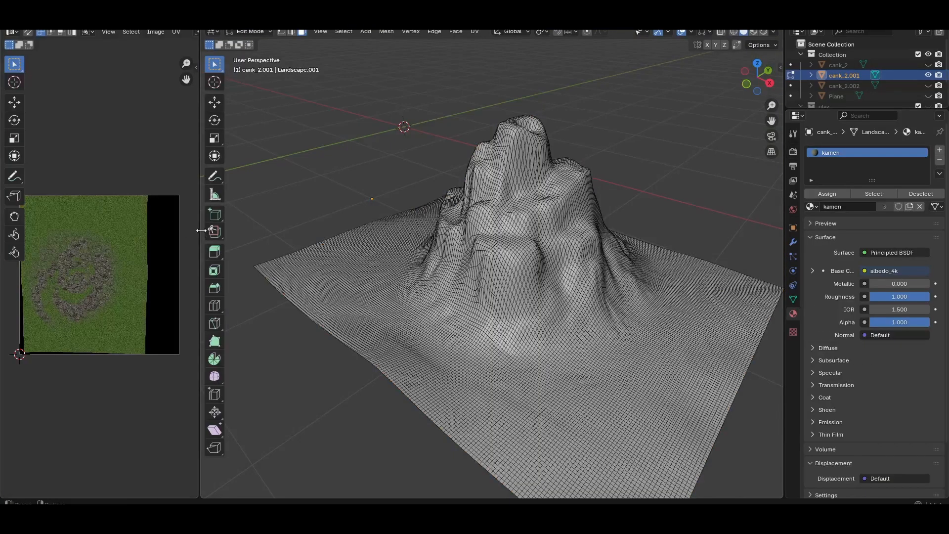
# Enlarge the UV editing area and examine the baked image's pixel density within the mountain's individual UV faces
pyautogui.moveTo(201, 230); pyautogui.dragTo(324, 238)
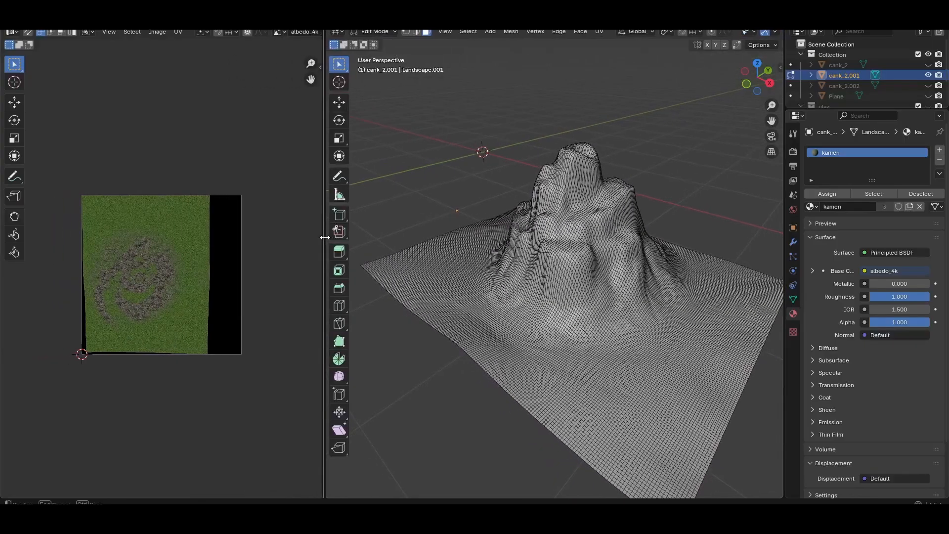
pyautogui.scroll(2, 107, 247)
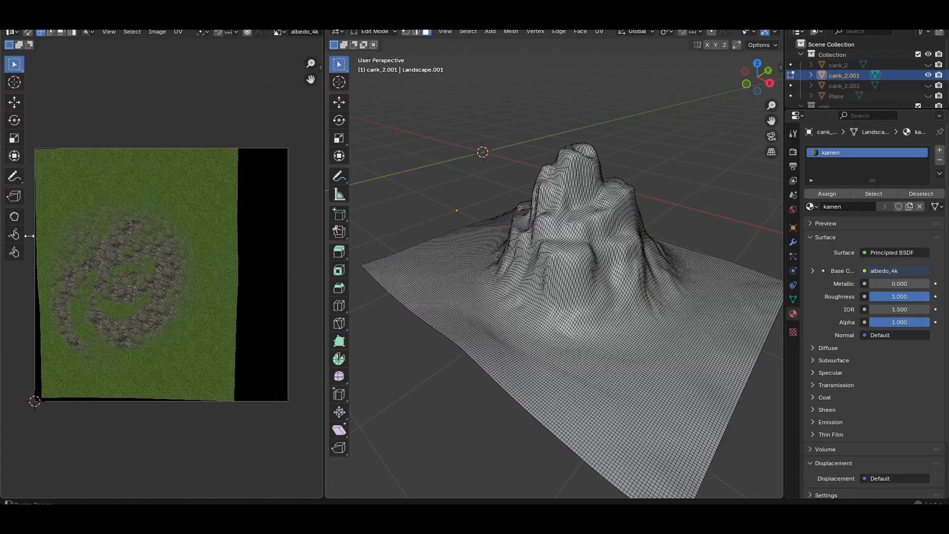
pyautogui.scroll(4, 153, 277)
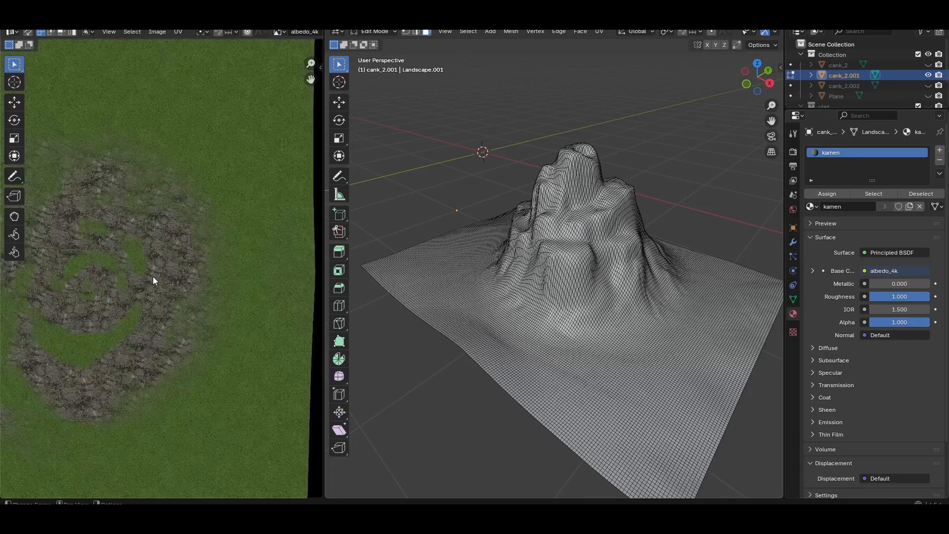
pyautogui.press('a')
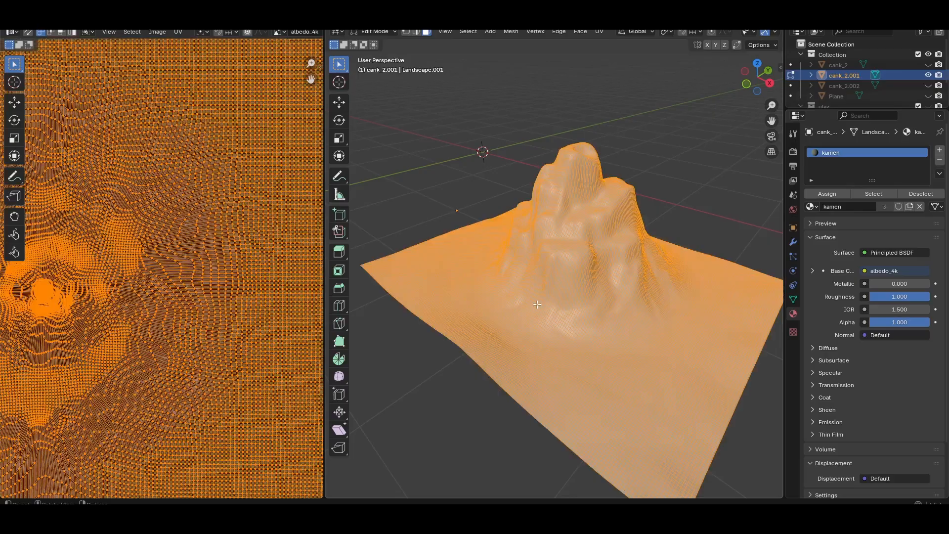
pyautogui.scroll(6, 105, 244)
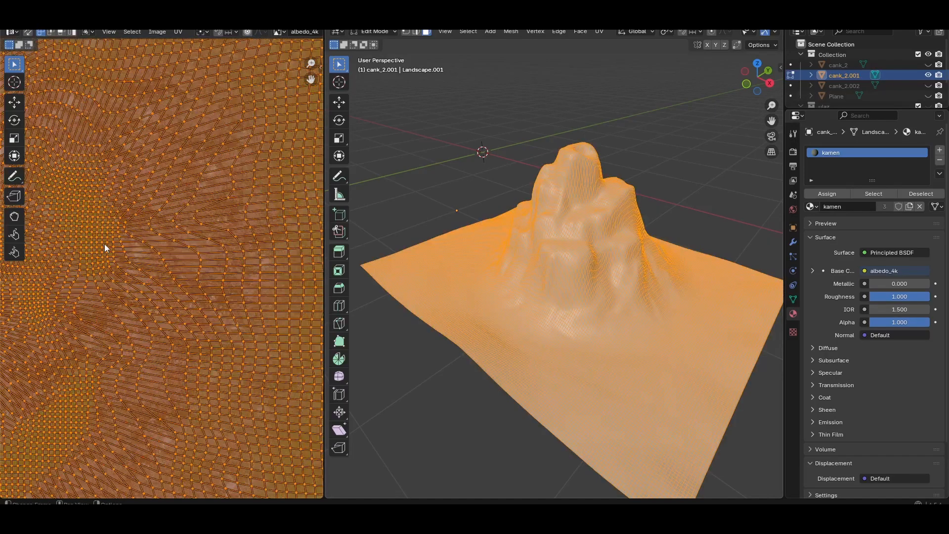
pyautogui.scroll(2, 111, 244)
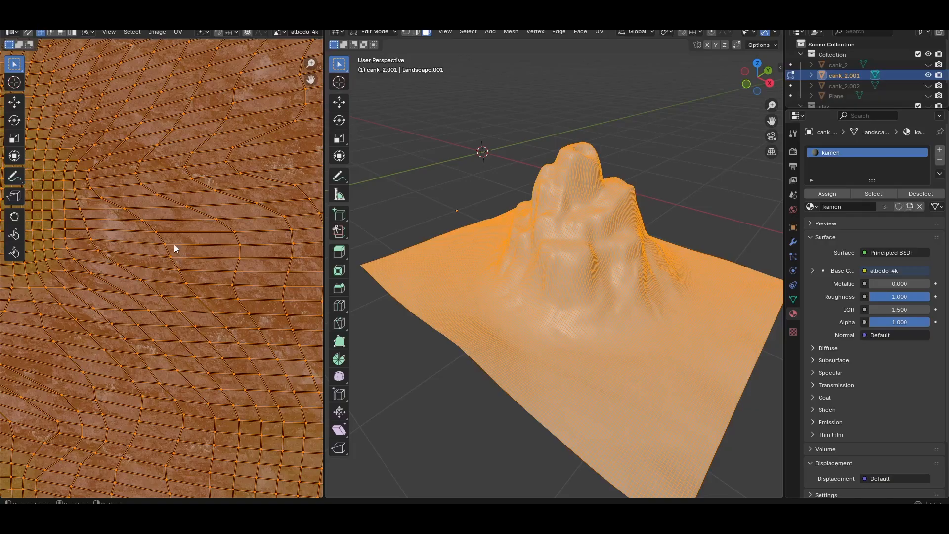
pyautogui.scroll(4, 175, 249)
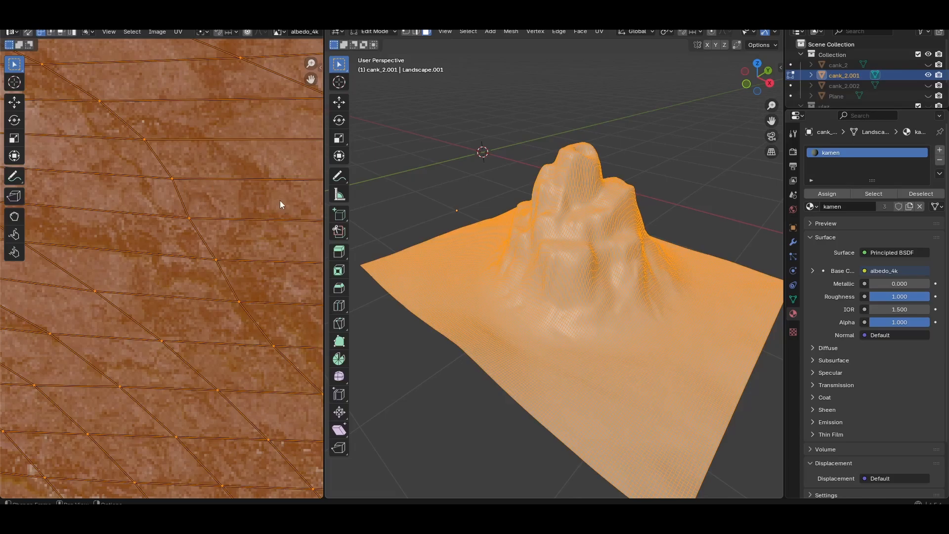
pyautogui.moveTo(280, 201); pyautogui.dragTo(102, 284, button='middle')
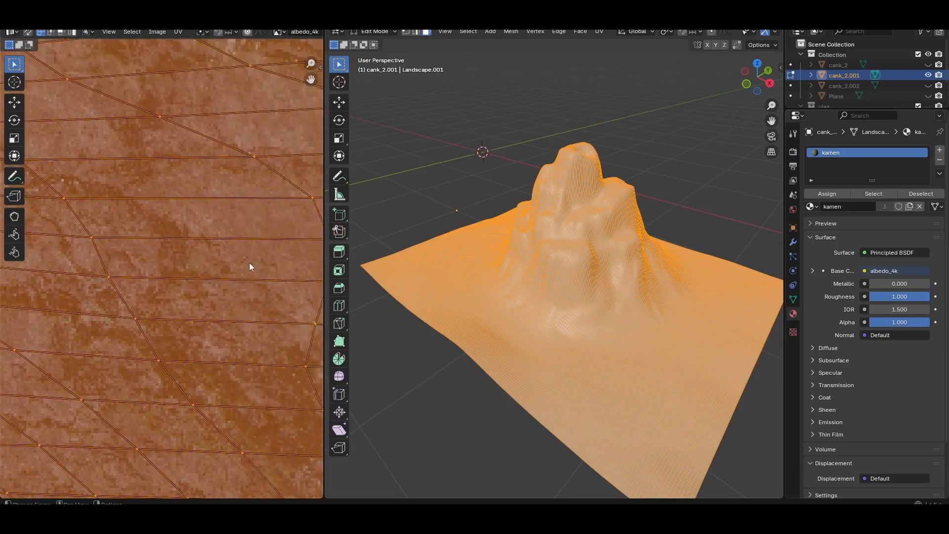
pyautogui.scroll(-2, 250, 264)
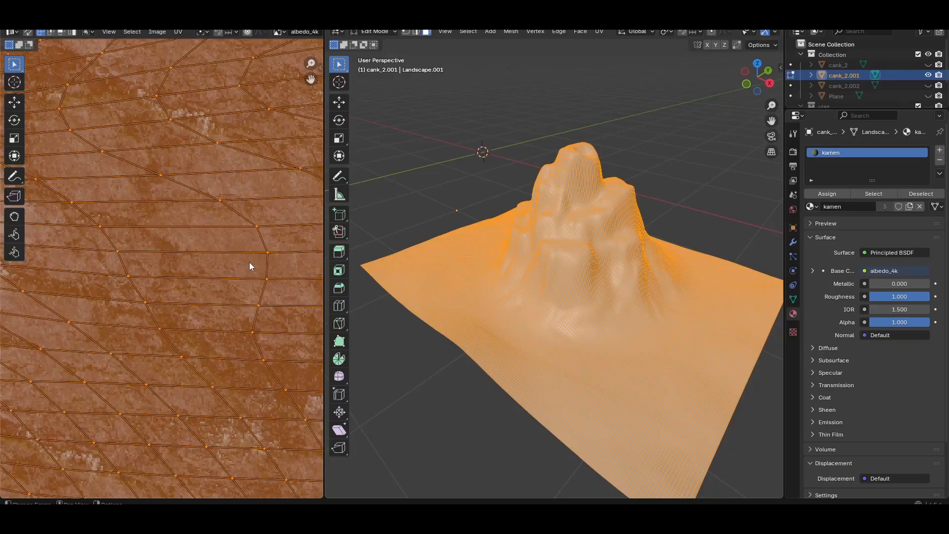
pyautogui.scroll(-5, 249, 262)
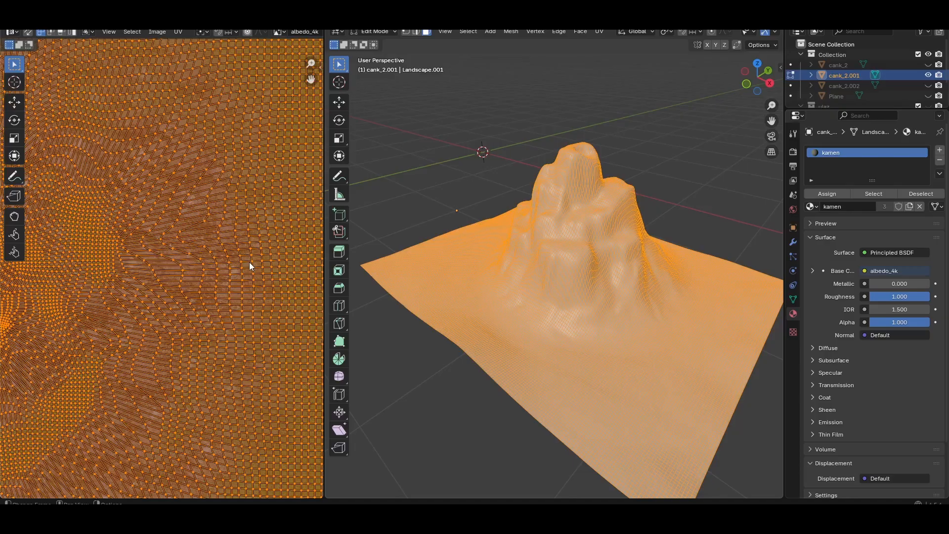
pyautogui.scroll(4, 165, 245)
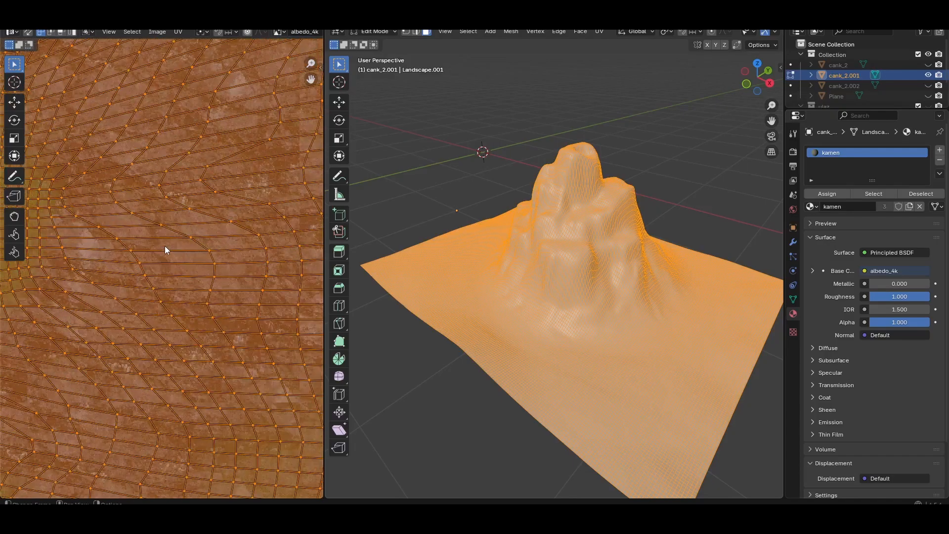
pyautogui.scroll(-2, 164, 245)
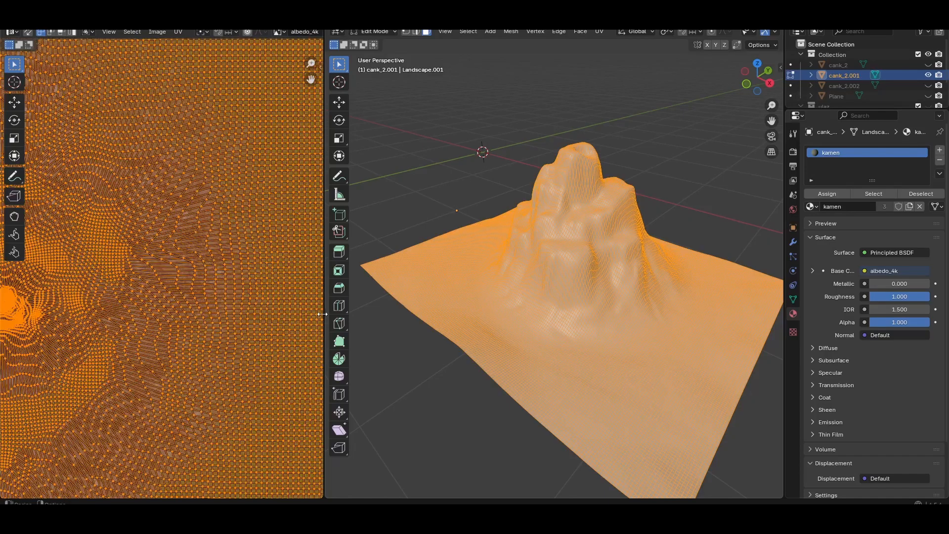
pyautogui.moveTo(324, 317); pyautogui.dragTo(236, 317)
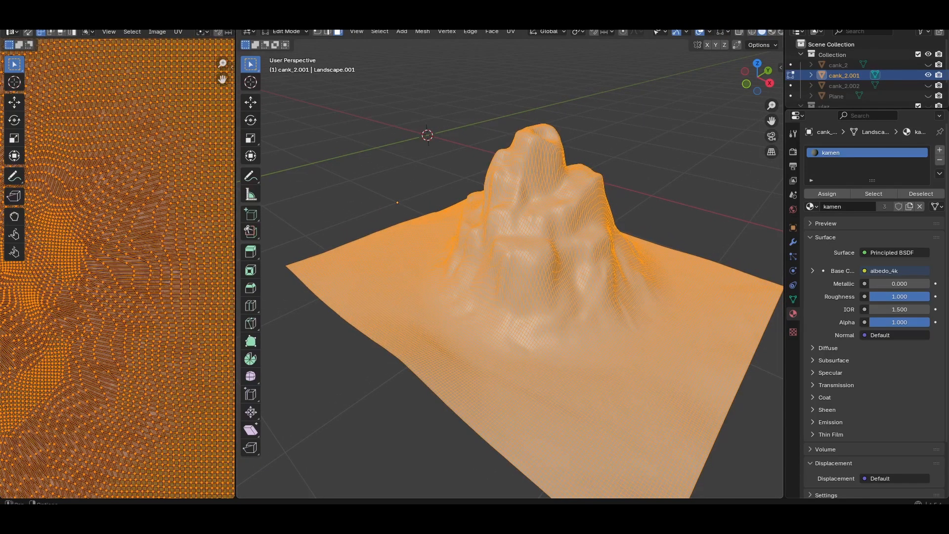
# Return to the shading workspace and compare the baked texture's detail on the mountain from afar and up close
pyautogui.click(326, 18)
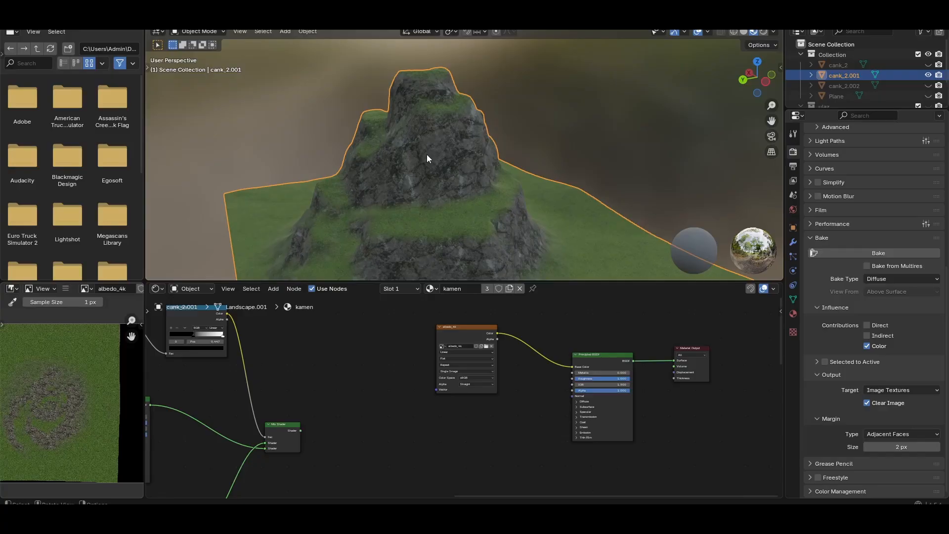
pyautogui.scroll(-3, 427, 156)
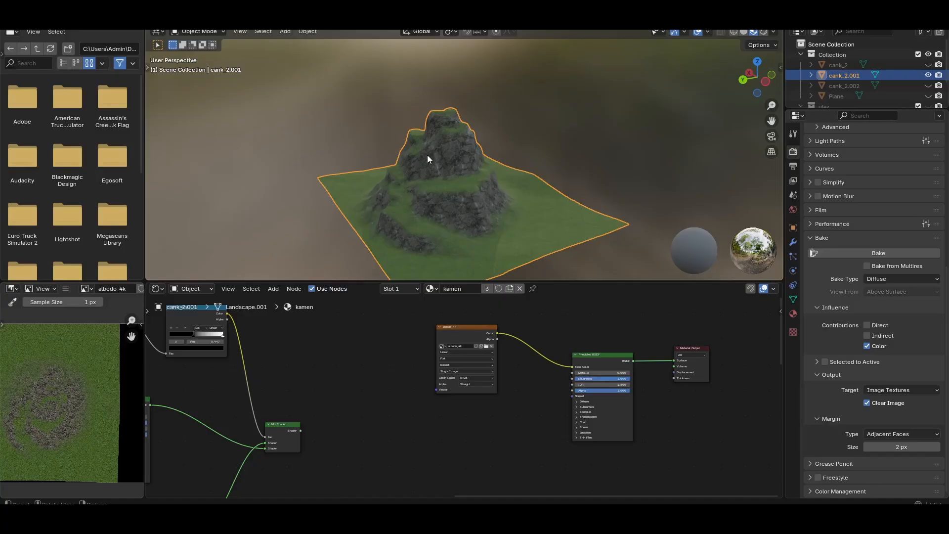
pyautogui.scroll(3, 427, 155)
pyautogui.scroll(2, 427, 158)
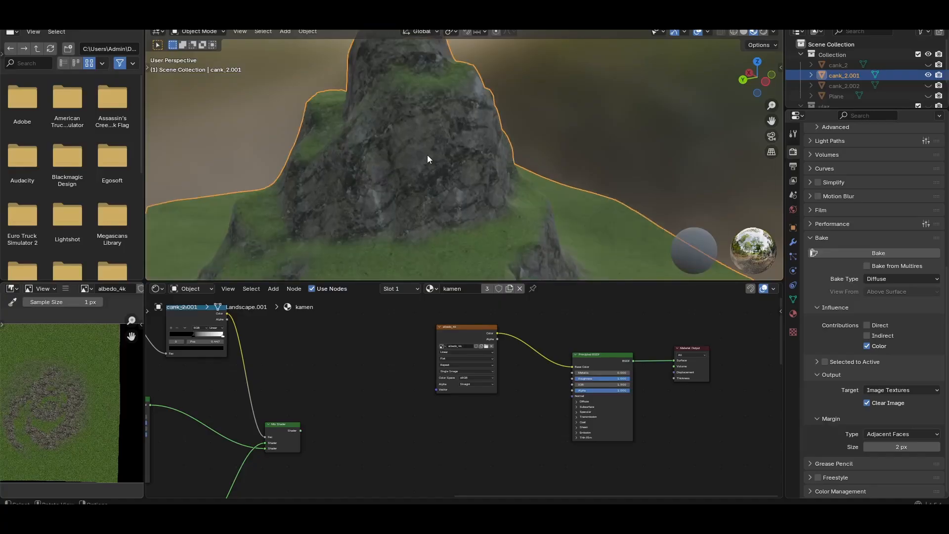
pyautogui.scroll(2, 429, 173)
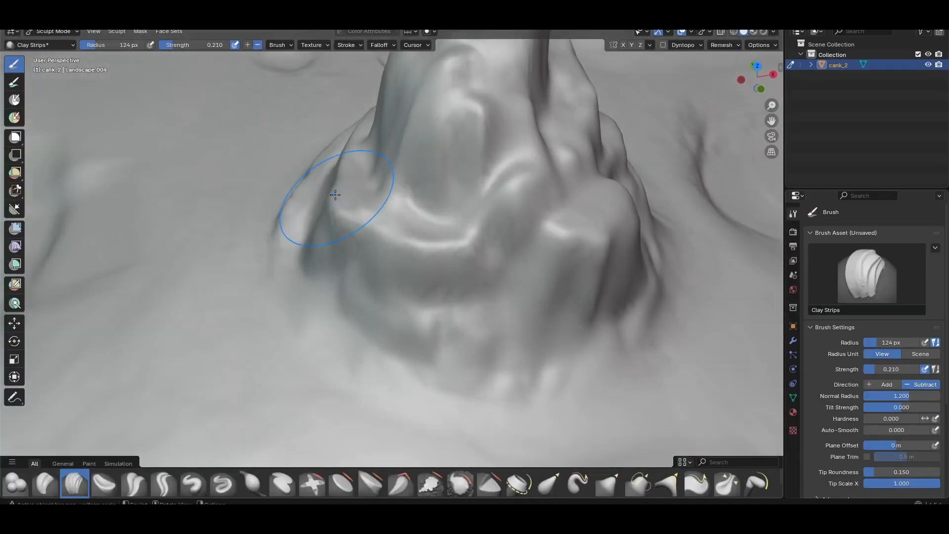
# Sculpt the lower ledges of the cank_2 mountain with the Clay Strips brush in Subtract direction
pyautogui.moveTo(345, 208); pyautogui.dragTo(453, 213, button='middle')
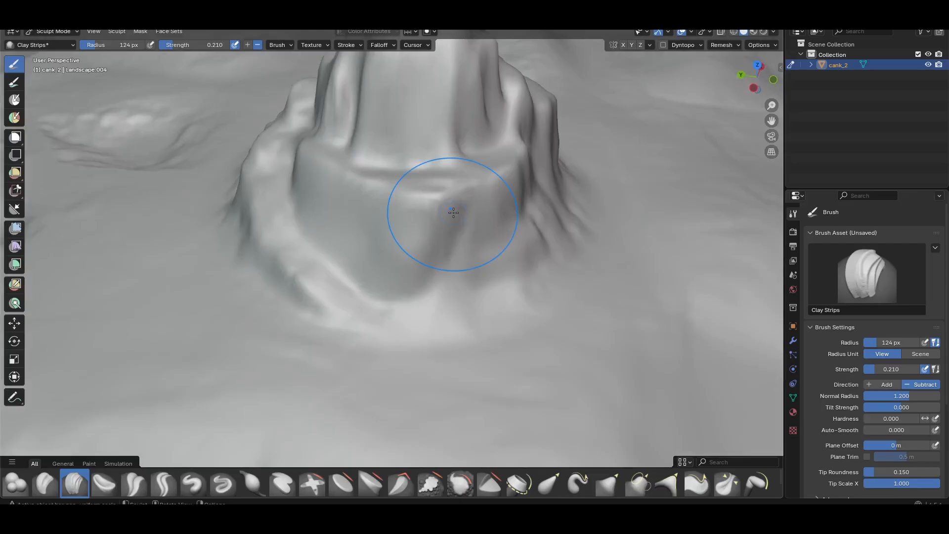